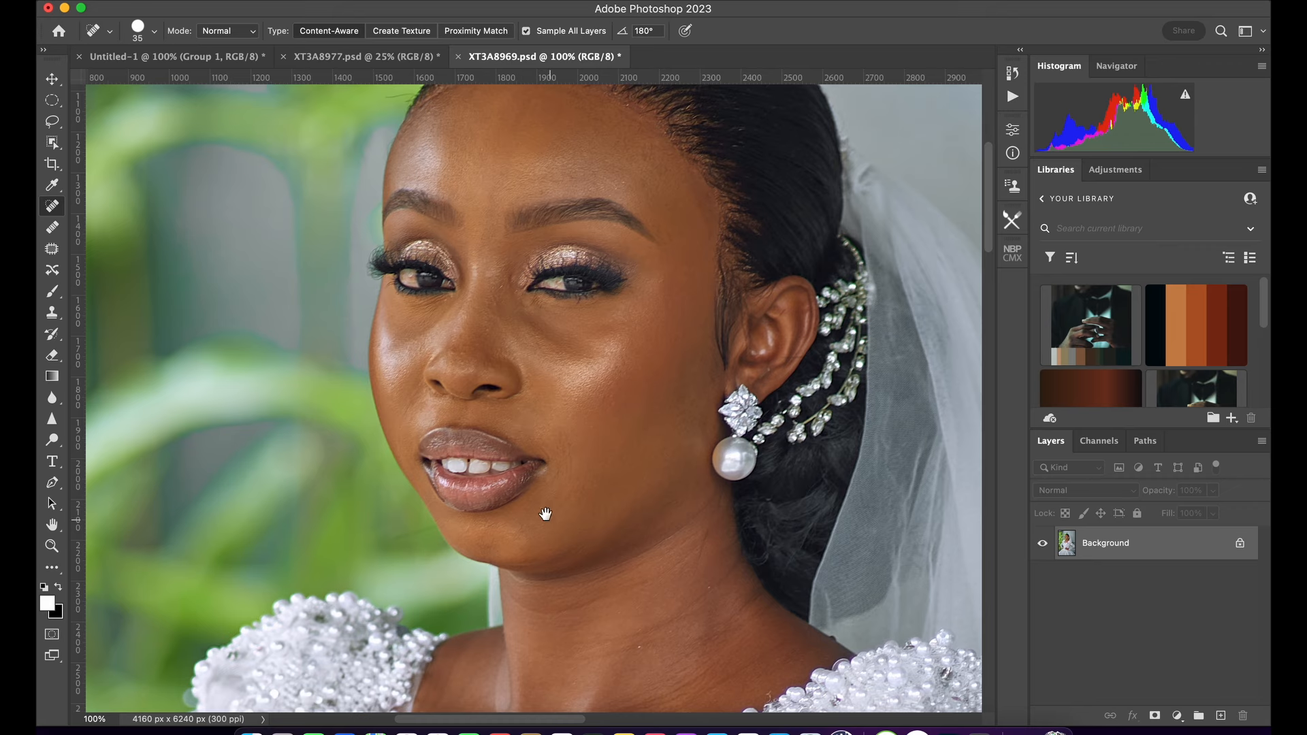
Inspect the bride's face, neck and dress at several magnifications before starting the retouch.
{"action": "left_click_drag", "start_coordinate": [546, 514], "coordinate": [554, 322]}
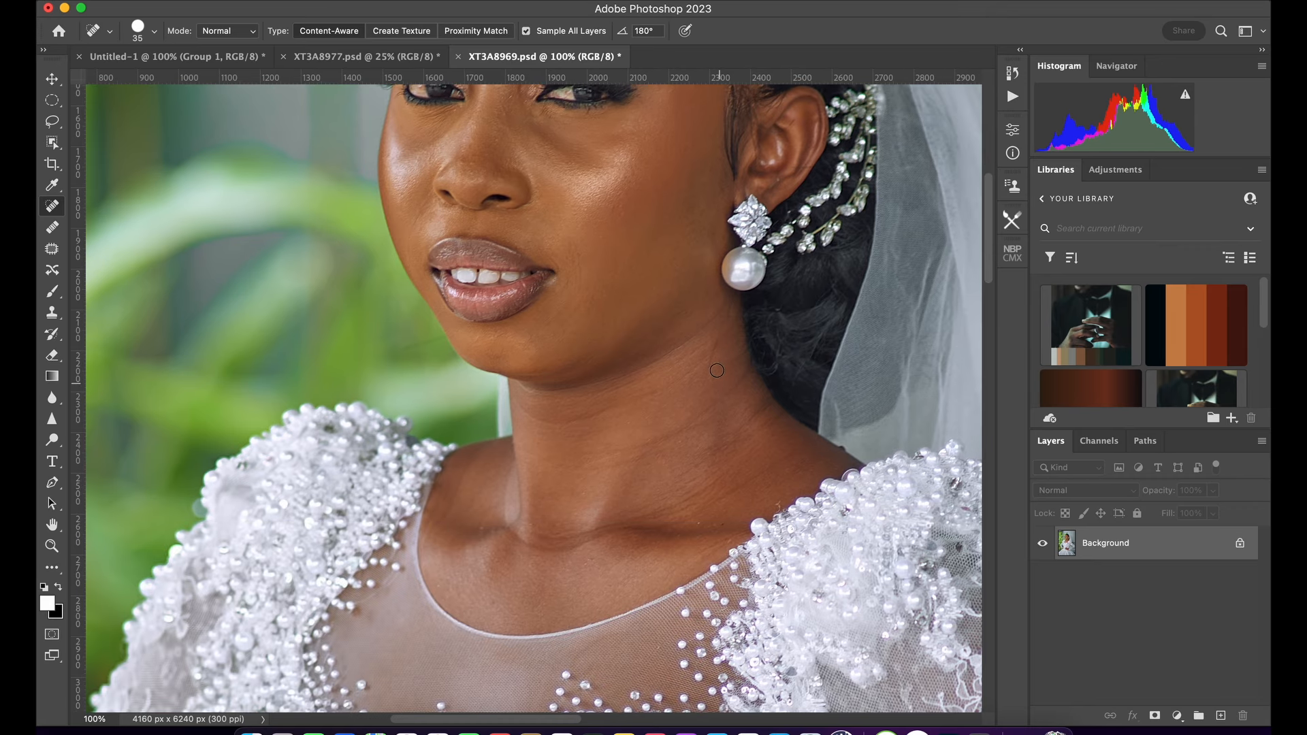
{"action": "left_click_drag", "start_coordinate": [715, 349], "coordinate": [706, 373]}
{"action": "left_click_drag", "start_coordinate": [636, 249], "coordinate": [584, 458]}
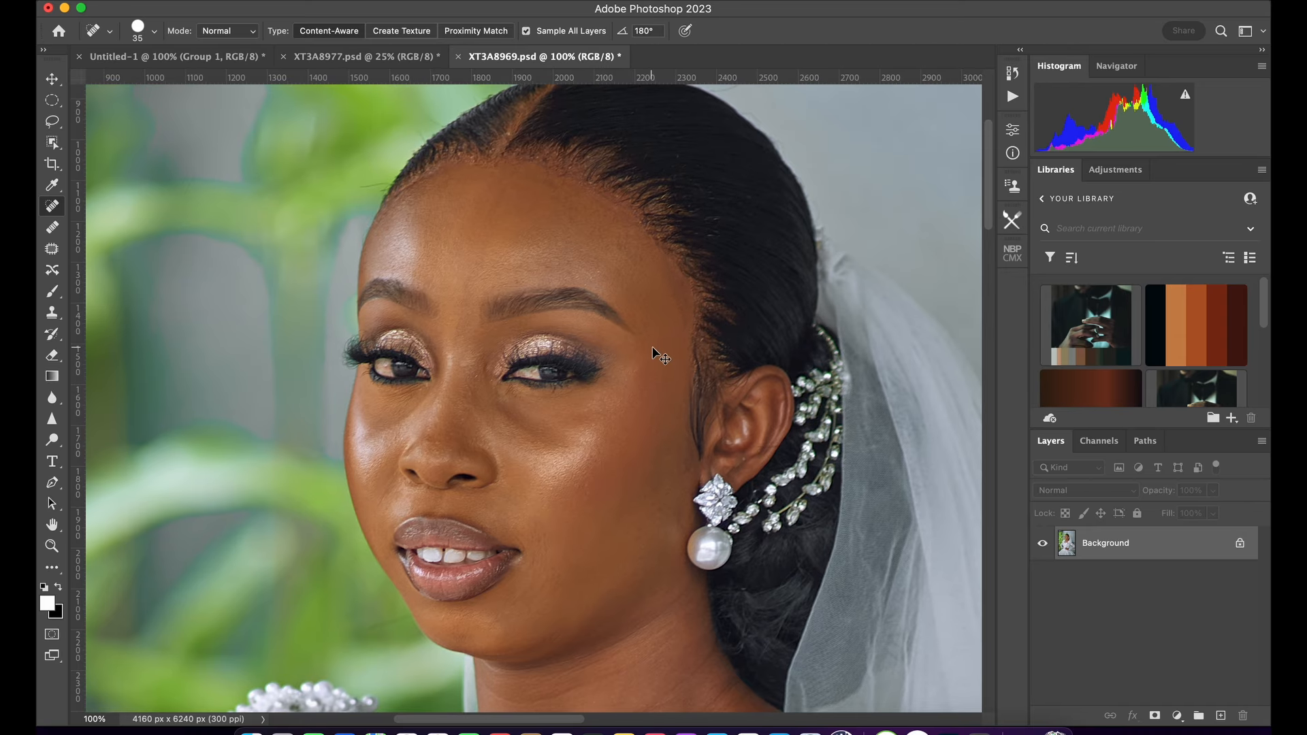
{"action": "key", "text": "super+minus"}
{"action": "key", "text": "super+minus"}
{"action": "key", "text": "super+minus"}
{"action": "key", "text": "super+minus"}
{"action": "key", "text": "super+minus"}
{"action": "key", "text": "super+plus"}
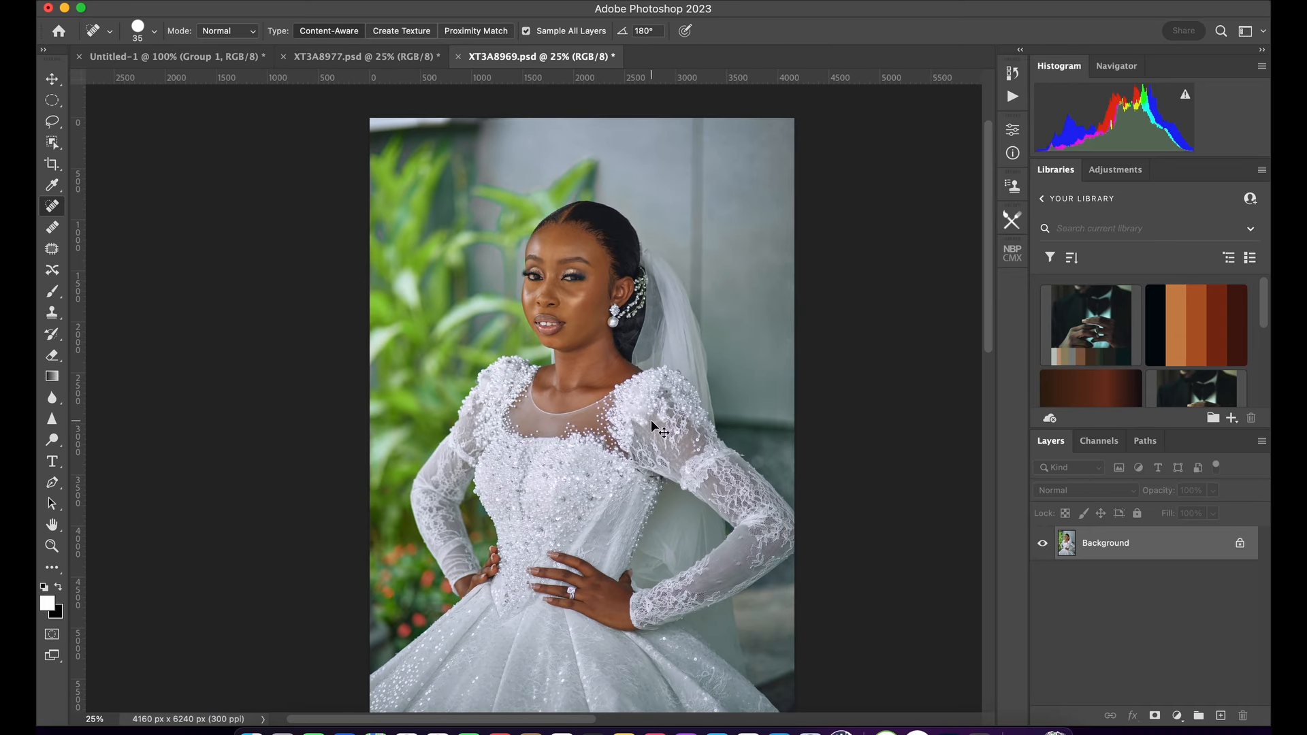
{"action": "key", "text": "super+plus"}
{"action": "key", "text": "super+plus"}
{"action": "left_click_drag", "start_coordinate": [619, 319], "coordinate": [561, 429]}
{"action": "key", "text": "super+plus"}
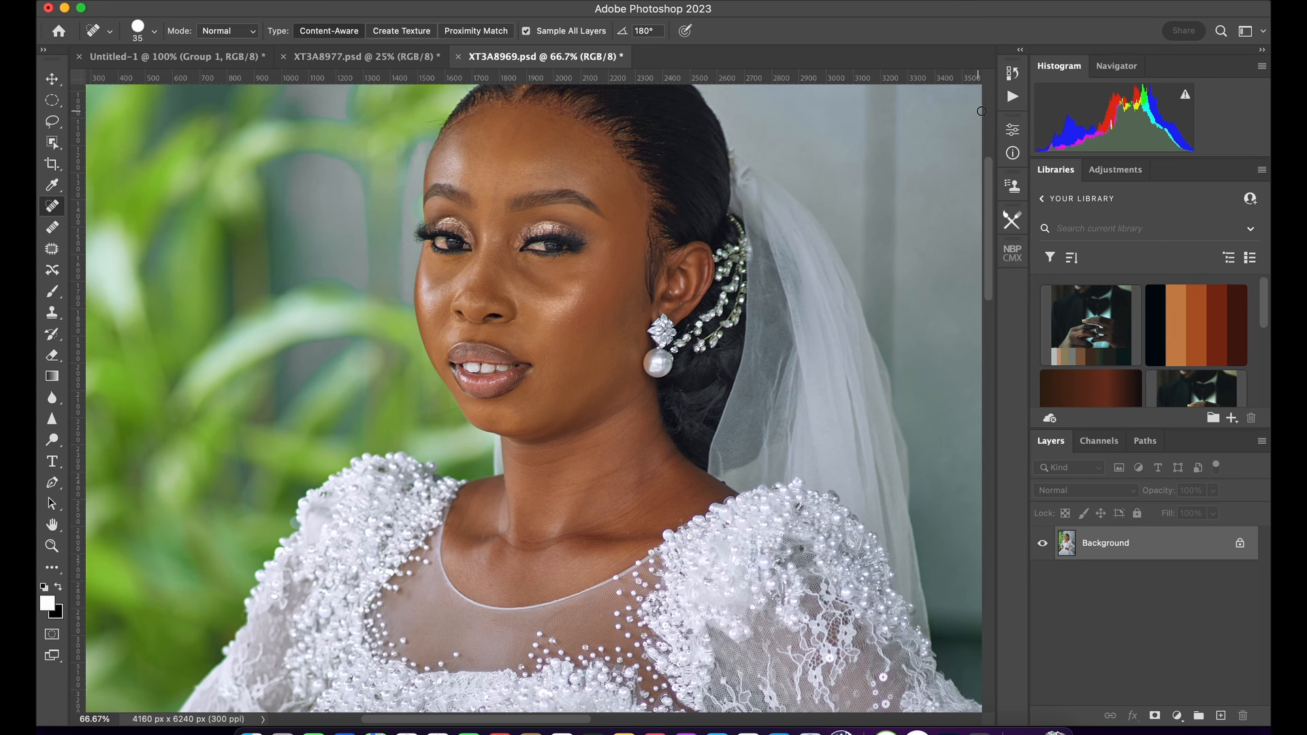
Run the Eyes and teeth action to add the Whiten Teeth and Whiten Eye Whites groups, continuing through its prompts.
{"action": "left_click", "coordinate": [1012, 96]}
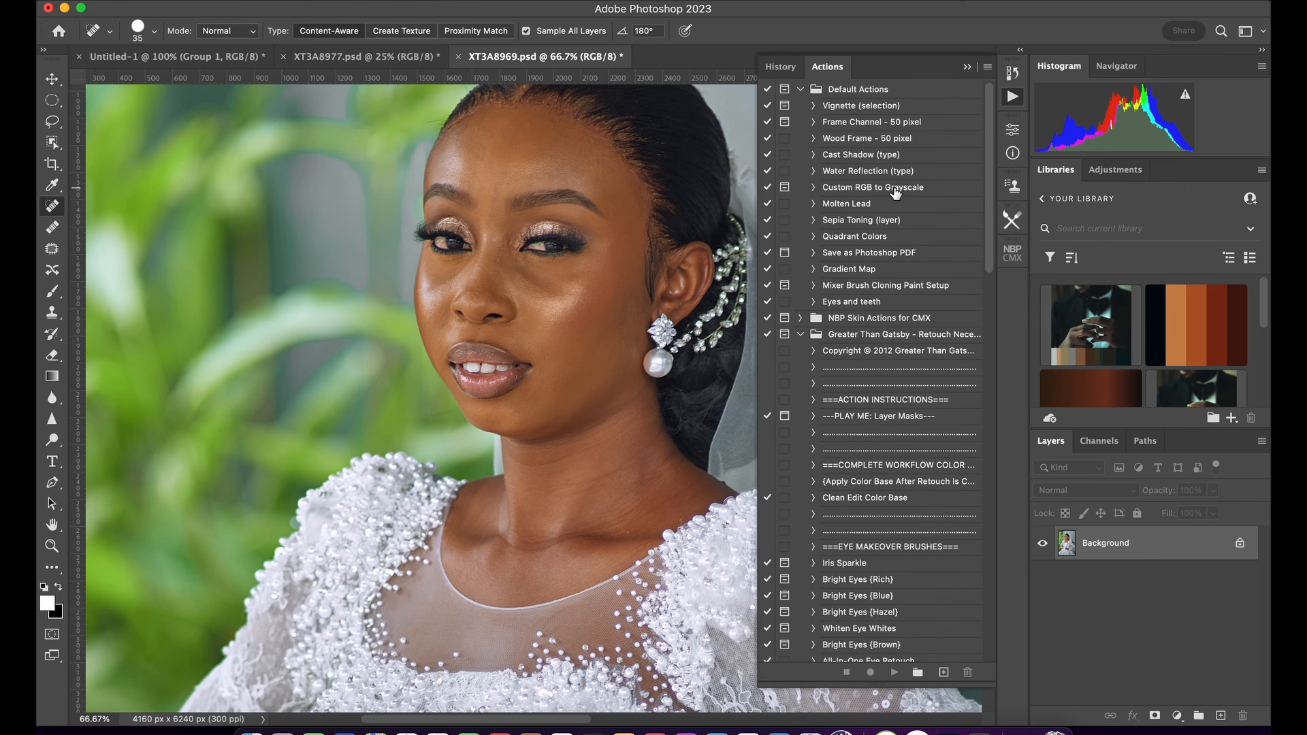
{"action": "left_click", "coordinate": [874, 303]}
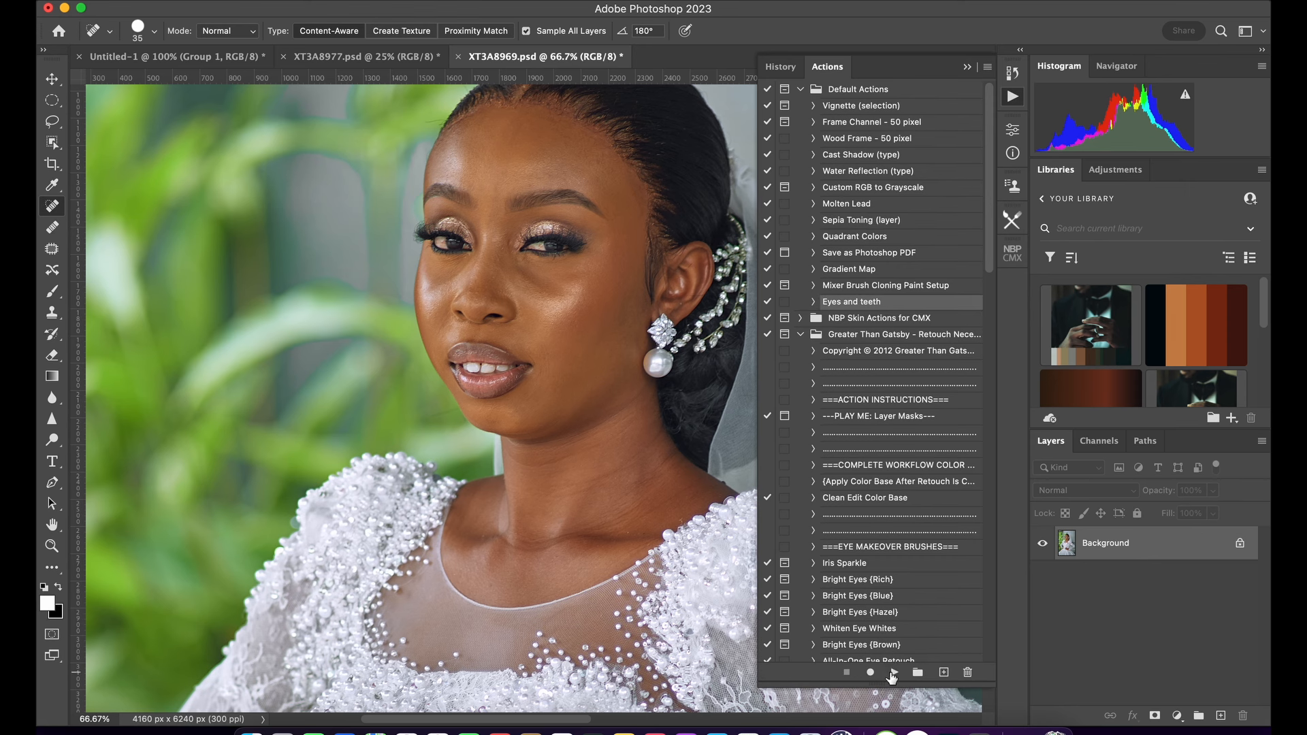
{"action": "left_click", "coordinate": [893, 673]}
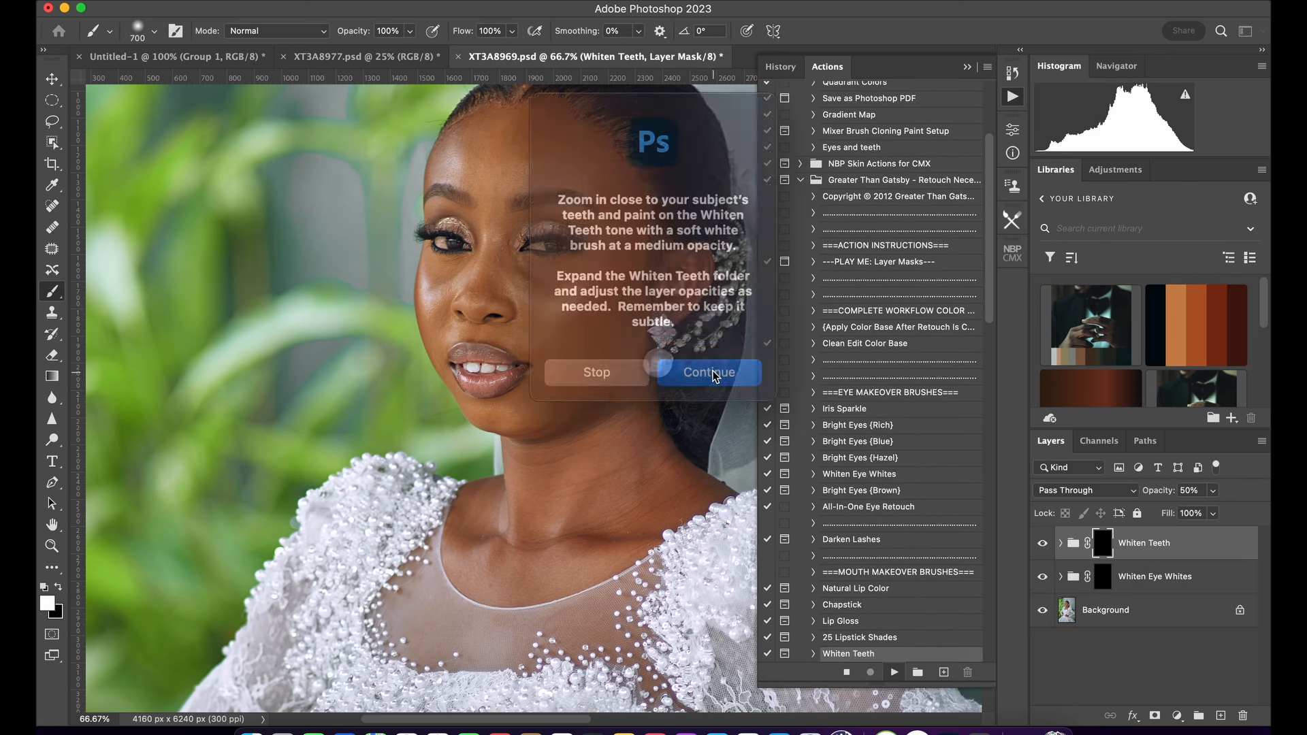
{"action": "left_click", "coordinate": [709, 373]}
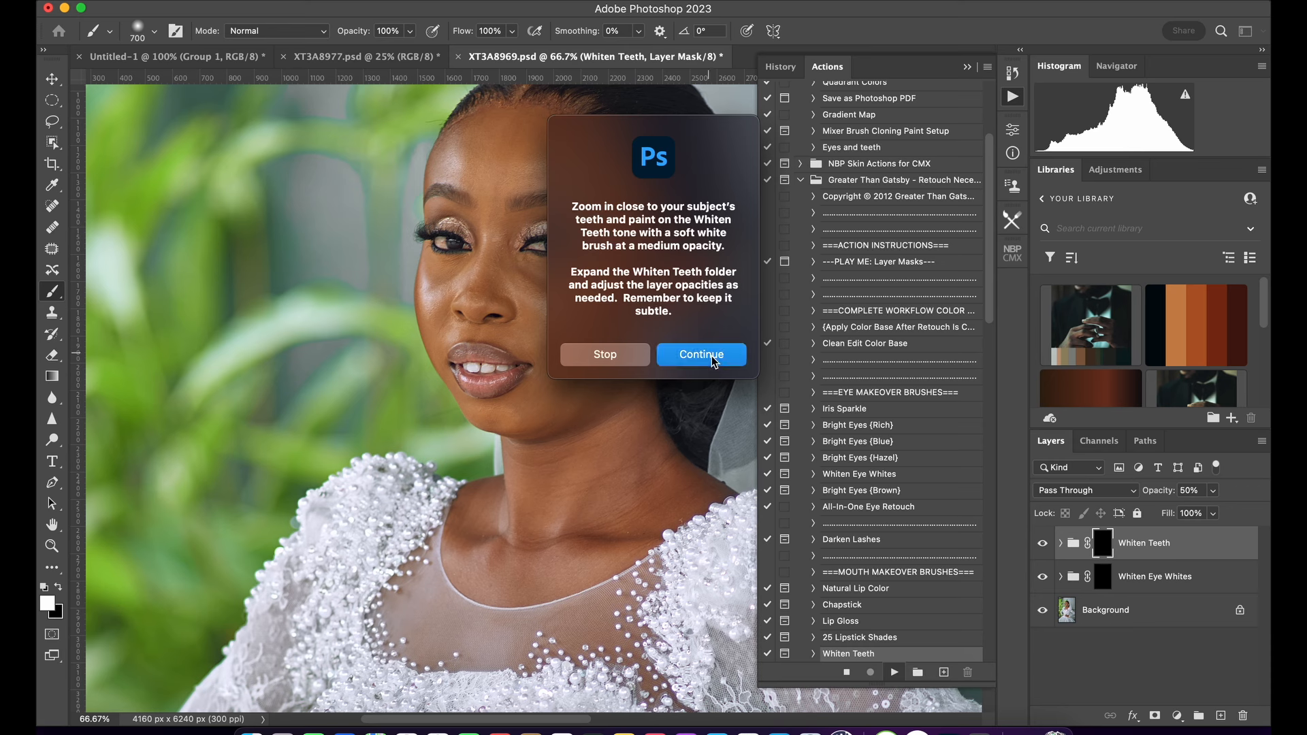
{"action": "left_click", "coordinate": [970, 70]}
Paint white over the bride's teeth on the Whiten Teeth mask with a small soft brush, reducing its size to 25.
{"action": "key", "text": "super+plus"}
{"action": "key", "text": "super+plus"}
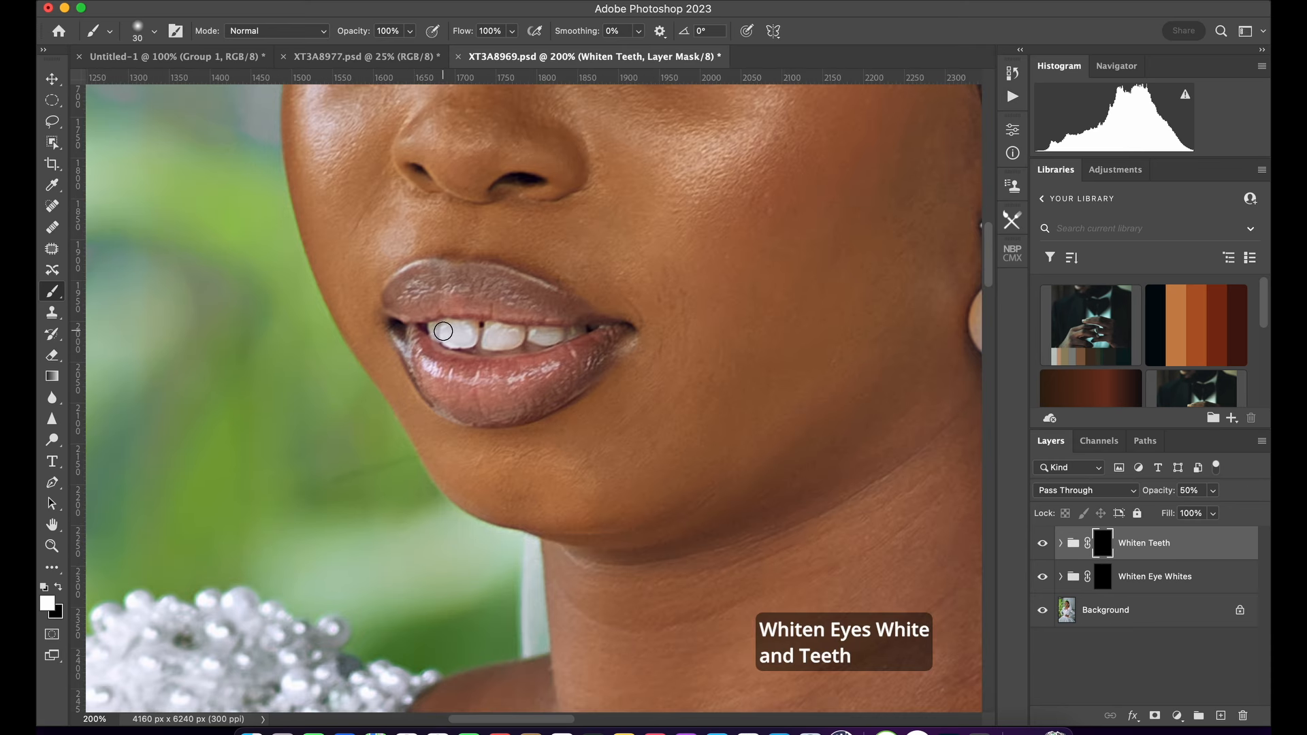
{"action": "key", "text": "bracketright"}
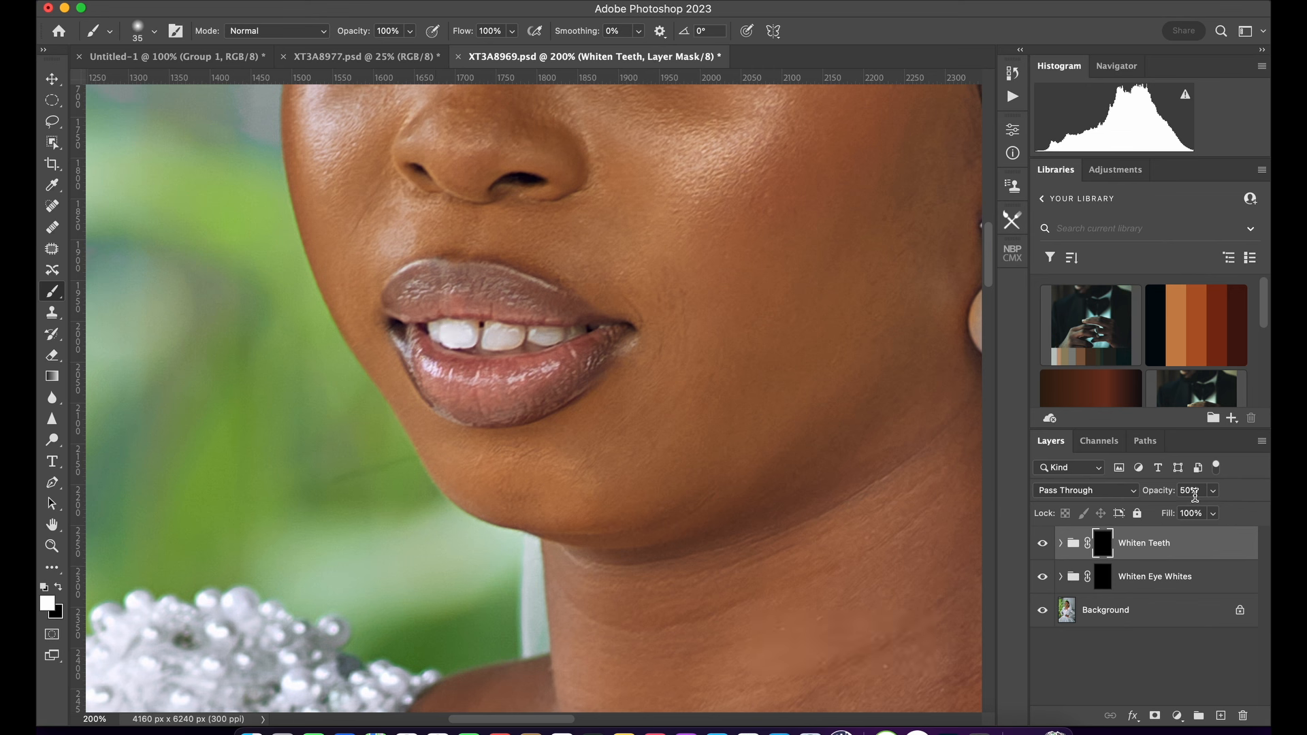
{"action": "key", "text": "bracketleft"}
{"action": "key", "text": "bracketleft"}
{"action": "left_click_drag", "start_coordinate": [460, 342], "coordinate": [574, 330]}
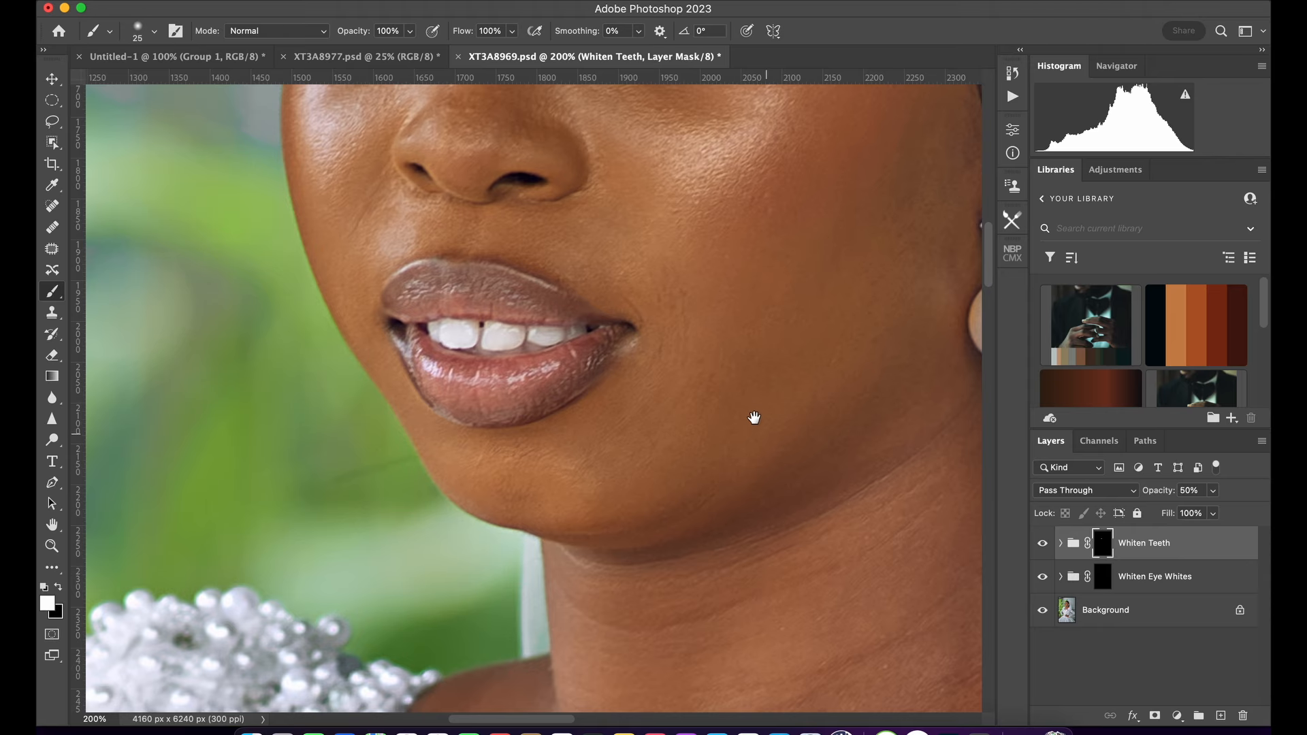
Select the Whiten Eye Whites group's mask and set the group's opacity to 100%.
{"action": "left_click_drag", "start_coordinate": [892, 129], "coordinate": [798, 485]}
{"action": "left_click", "coordinate": [1103, 578]}
{"action": "key", "text": "super+plus"}
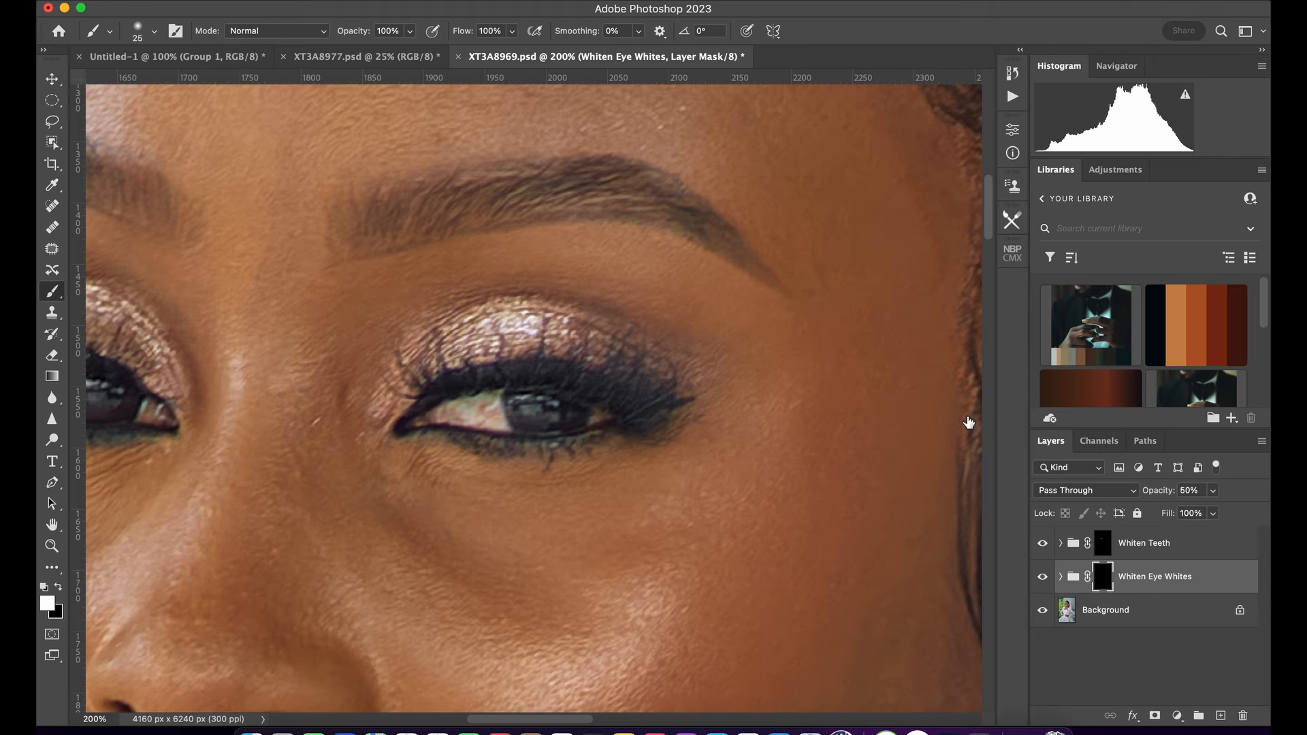
{"action": "key", "text": "super+plus"}
{"action": "left_click_drag", "start_coordinate": [1166, 496], "coordinate": [1266, 518]}
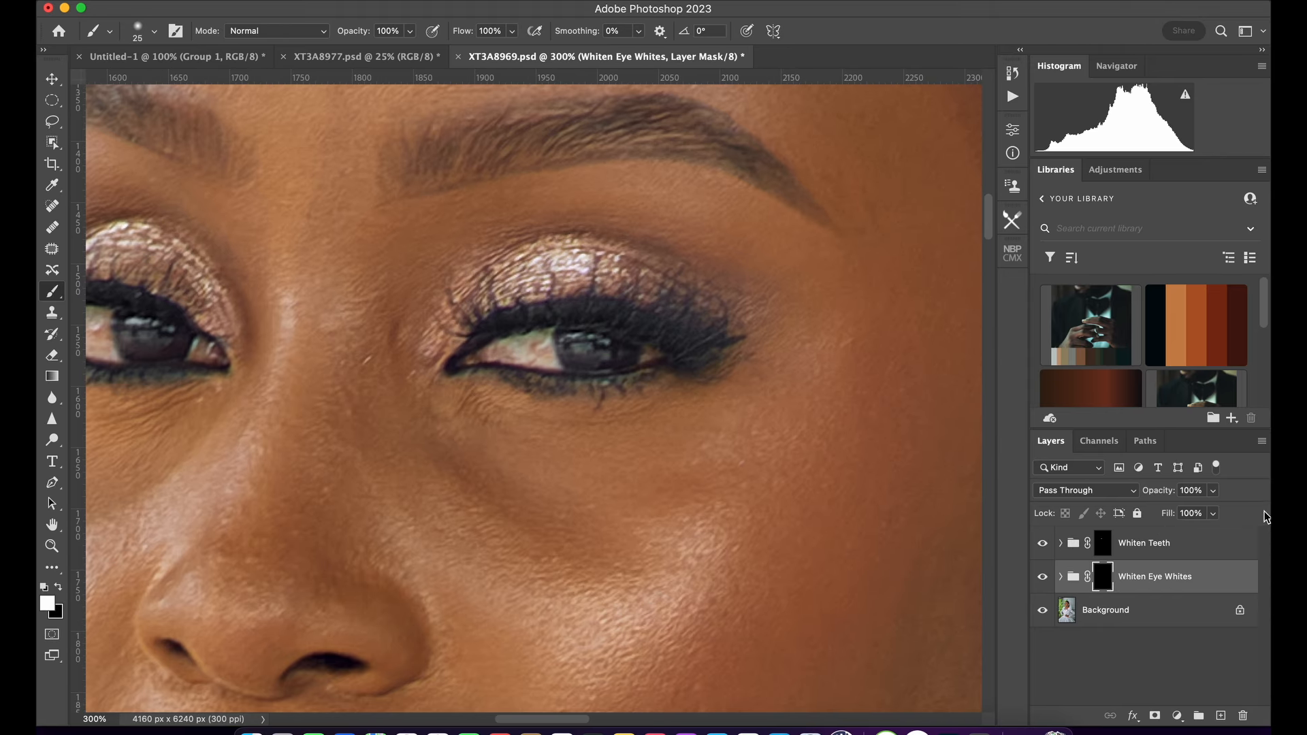
Paint white over the whites of both eyes on the Whiten Eye Whites mask with a size 15 brush.
{"action": "key", "text": "bracketleft"}
{"action": "mouse_move", "coordinate": [553, 337]}
{"action": "left_mouse_down"}
{"action": "mouse_move", "coordinate": [556, 363]}
{"action": "mouse_move", "coordinate": [535, 337]}
{"action": "mouse_move", "coordinate": [465, 358]}
{"action": "mouse_move", "coordinate": [538, 360]}
{"action": "mouse_move", "coordinate": [538, 344]}
{"action": "mouse_move", "coordinate": [486, 350]}
{"action": "mouse_move", "coordinate": [483, 338]}
{"action": "mouse_move", "coordinate": [463, 356]}
{"action": "left_mouse_up"}
{"action": "key", "text": "x"}
{"action": "key", "text": "x"}
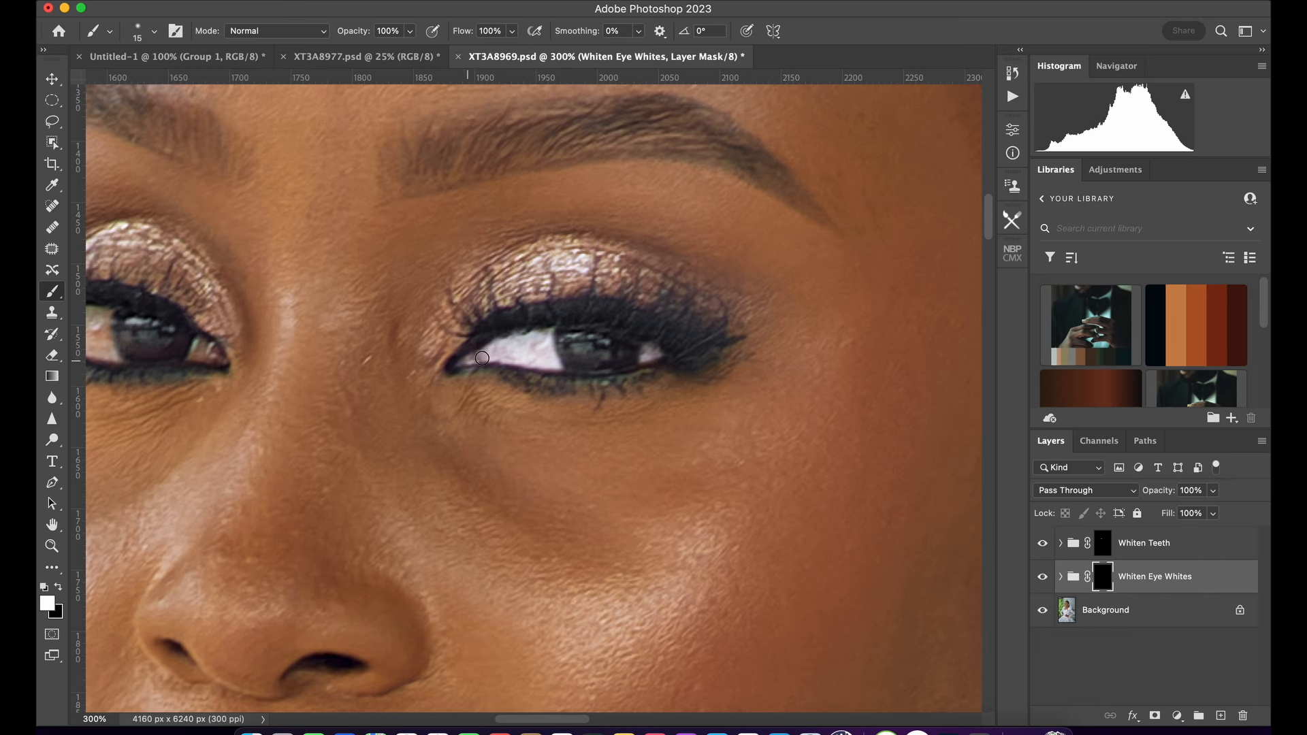
{"action": "mouse_move", "coordinate": [314, 397]}
{"action": "left_mouse_down"}
{"action": "mouse_move", "coordinate": [589, 408]}
{"action": "mouse_move", "coordinate": [651, 425]}
{"action": "left_mouse_up"}
{"action": "mouse_move", "coordinate": [538, 378]}
{"action": "left_mouse_down"}
{"action": "mouse_move", "coordinate": [564, 391]}
{"action": "mouse_move", "coordinate": [544, 368]}
{"action": "mouse_move", "coordinate": [555, 384]}
{"action": "mouse_move", "coordinate": [468, 370]}
{"action": "mouse_move", "coordinate": [460, 382]}
{"action": "mouse_move", "coordinate": [444, 361]}
{"action": "mouse_move", "coordinate": [430, 377]}
{"action": "mouse_move", "coordinate": [431, 342]}
{"action": "left_mouse_up"}
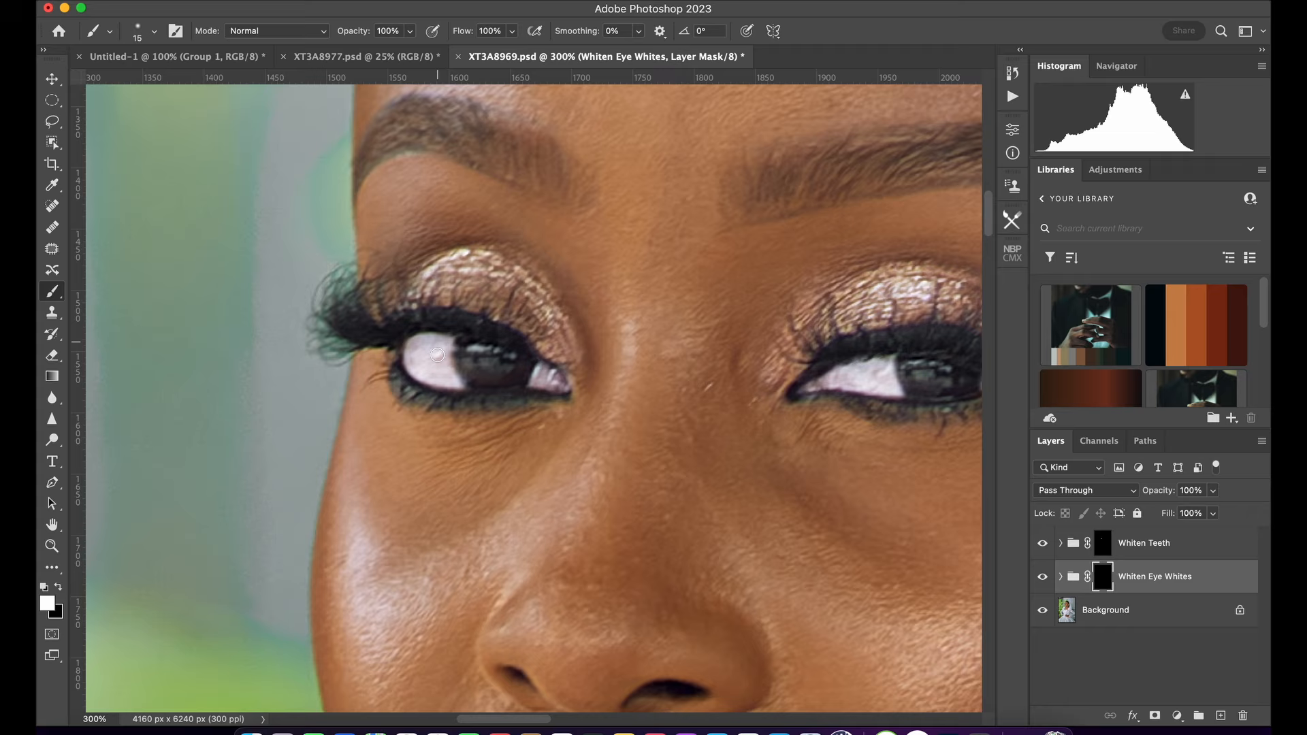
Lower the Whiten Eye Whites group's opacity to 70% and toggle its visibility to compare the effect on the whole portrait.
{"action": "key", "text": "super+minus"}
{"action": "key", "text": "super+minus"}
{"action": "key", "text": "super+minus"}
{"action": "key", "text": "super+minus"}
{"action": "key", "text": "super+minus"}
{"action": "key", "text": "super+minus"}
{"action": "key", "text": "super+minus"}
{"action": "key", "text": "super+minus"}
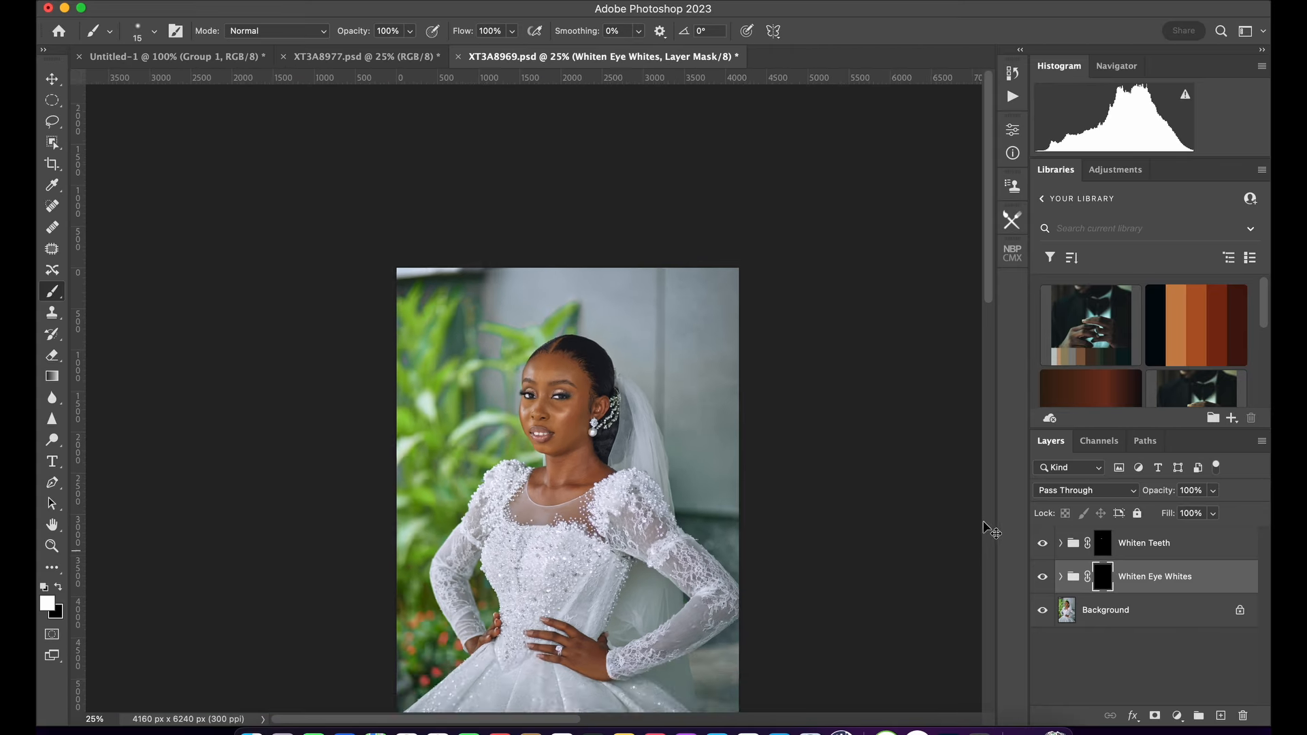
{"action": "key", "text": "super+plus"}
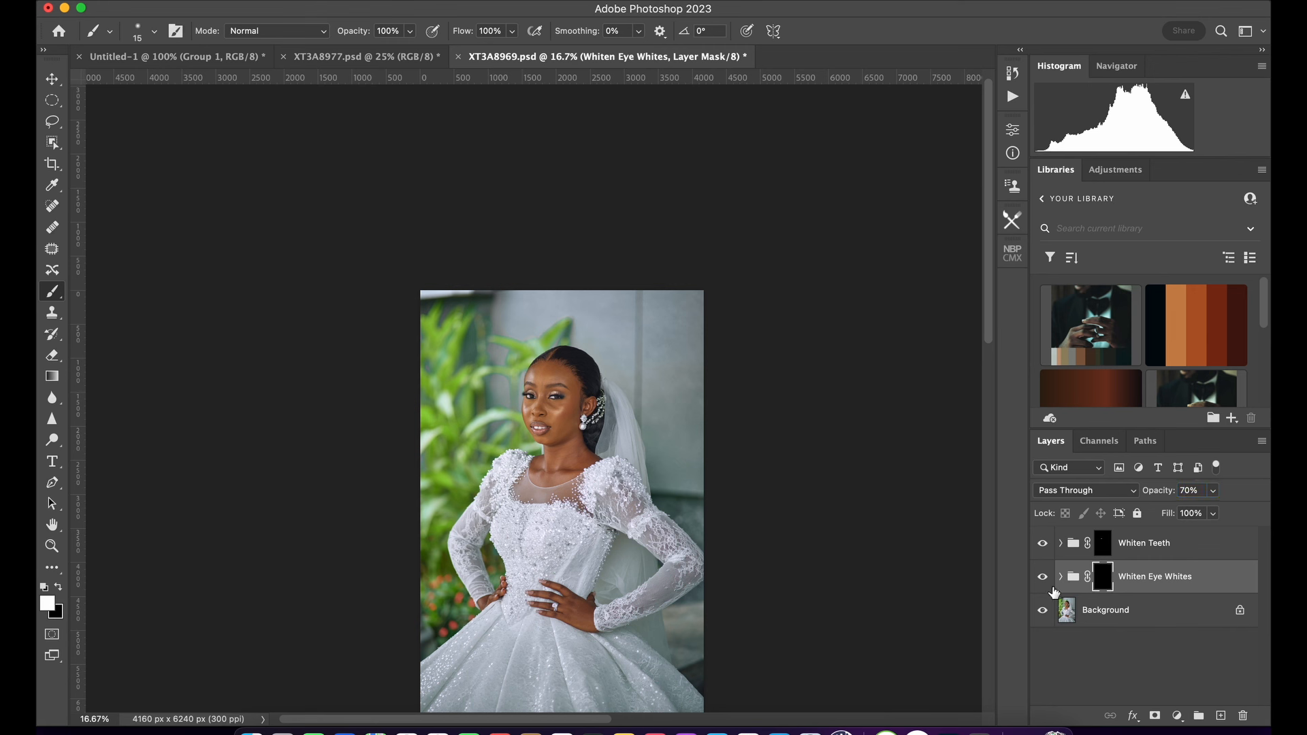
{"action": "left_click", "coordinate": [1044, 578]}
Stamp all visible layers into a new merged layer directly above the Whiten Teeth group.
{"action": "left_click", "coordinate": [1180, 548]}
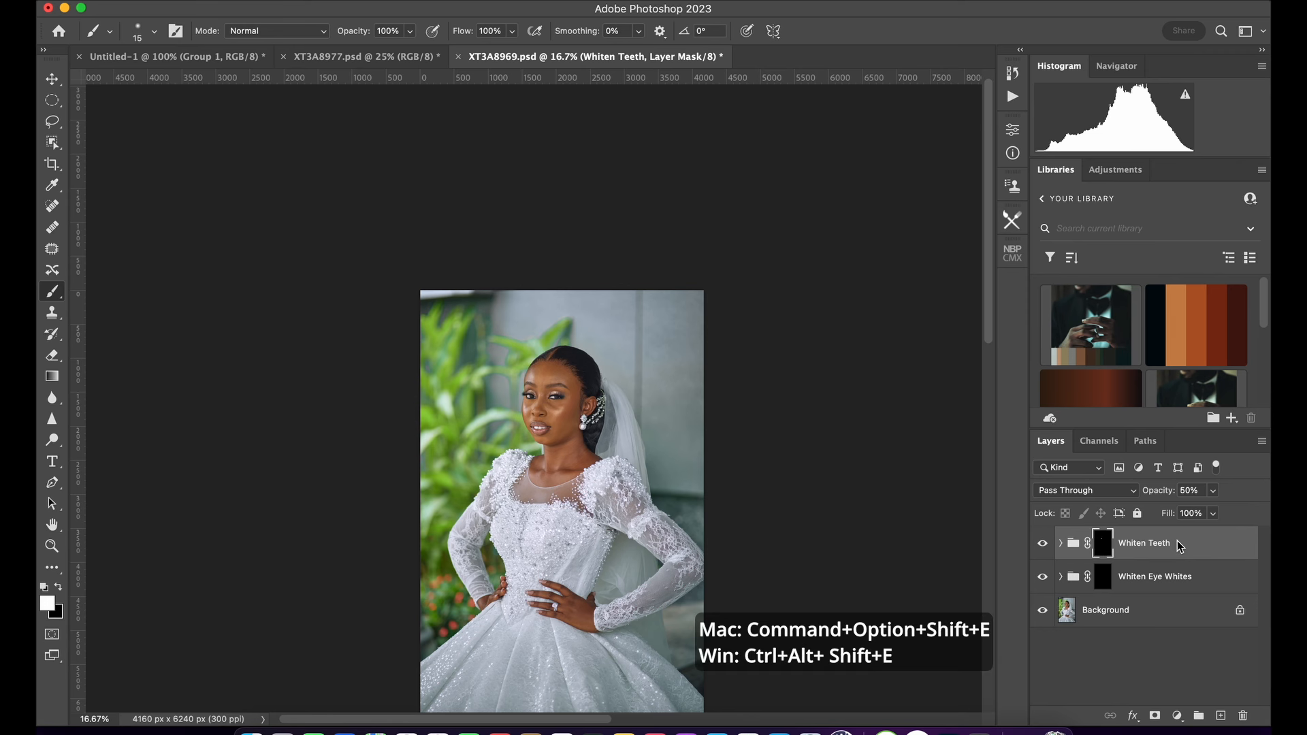
{"action": "key", "text": "super+alt+shift+e"}
{"action": "key", "text": "super+plus"}
{"action": "key", "text": "super+plus"}
{"action": "key", "text": "super+plus"}
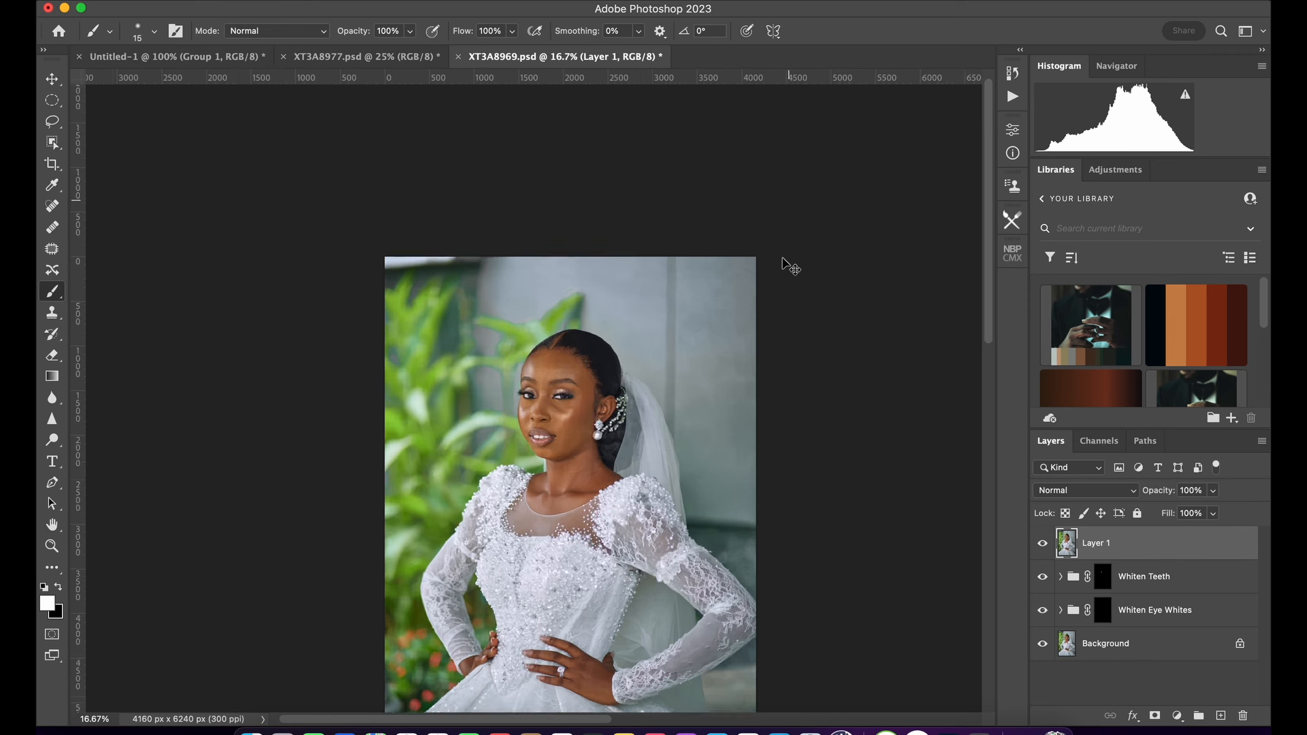
{"action": "left_click_drag", "start_coordinate": [630, 466], "coordinate": [639, 279]}
{"action": "key", "text": "super+minus"}
{"action": "key", "text": "super+minus"}
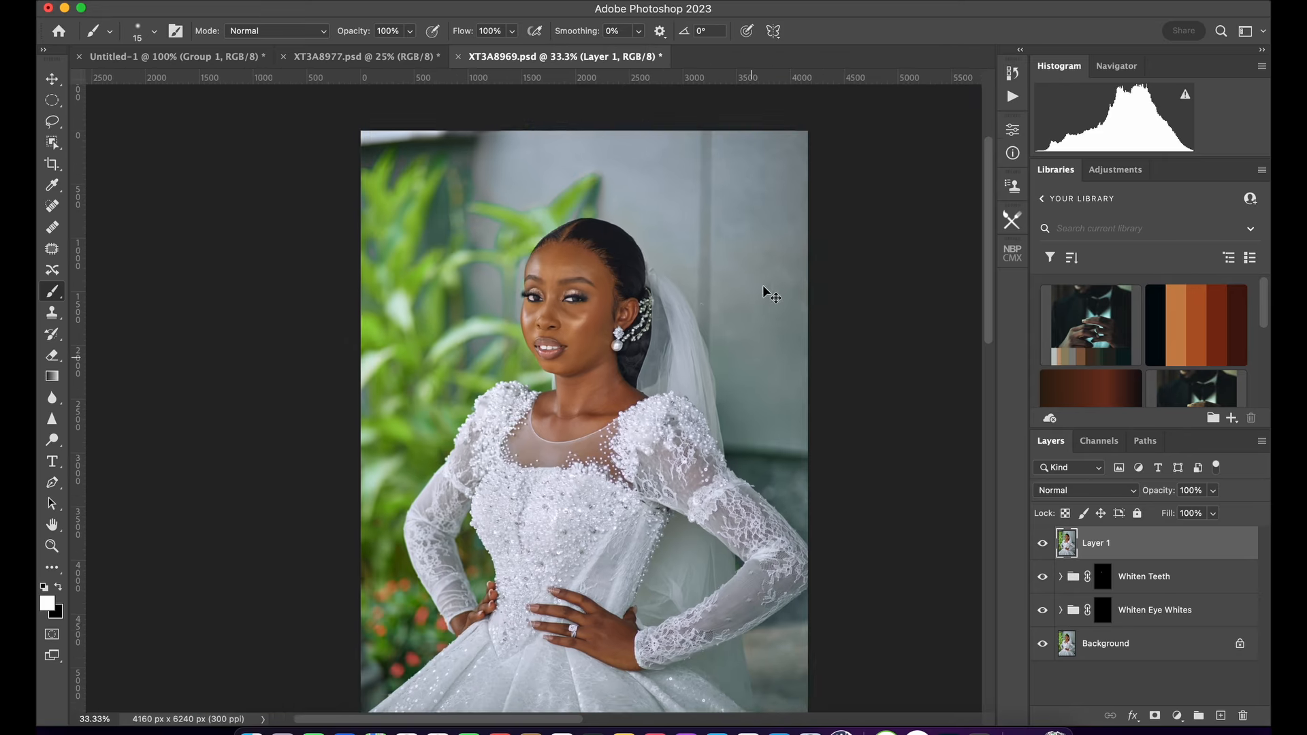
{"action": "key", "text": "super+minus"}
{"action": "key", "text": "super+plus"}
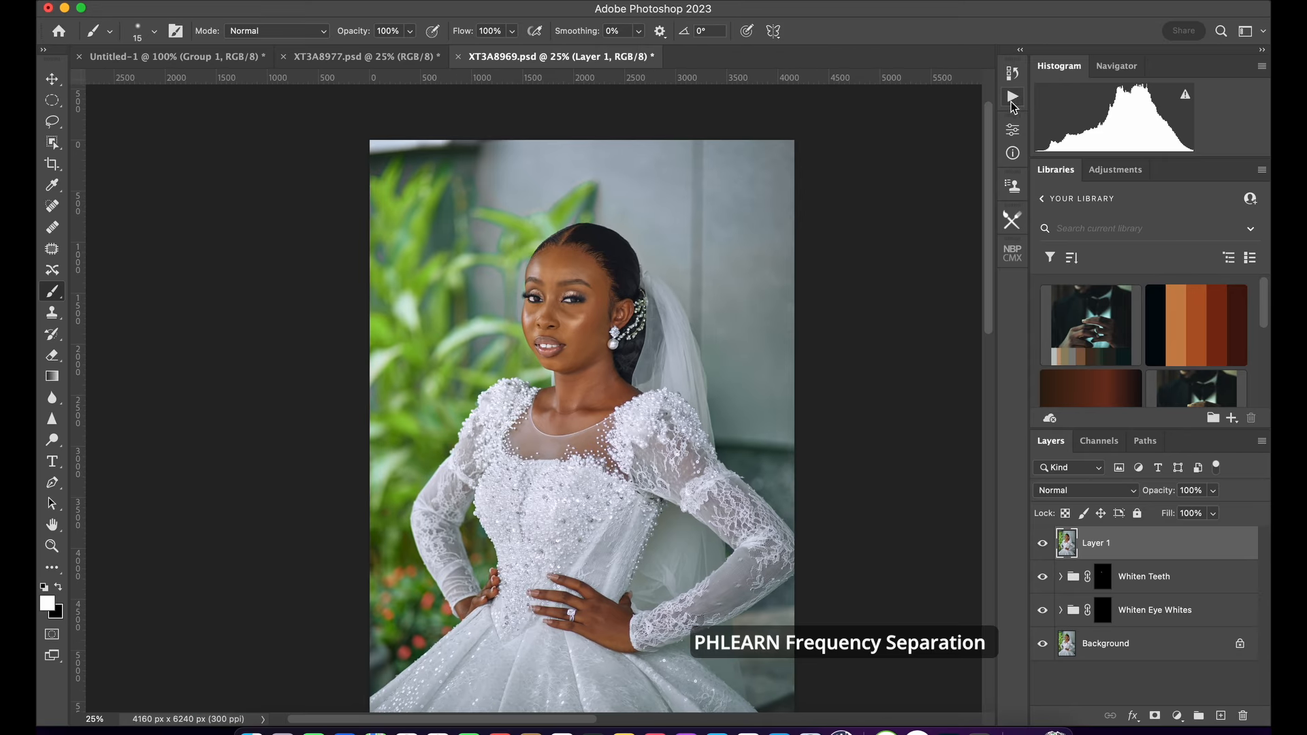
Run the PHLEARN Frequency Separation 16bit action on the merged layer with a Gaussian Blur radius of 10 pixels.
{"action": "left_click", "coordinate": [1013, 96]}
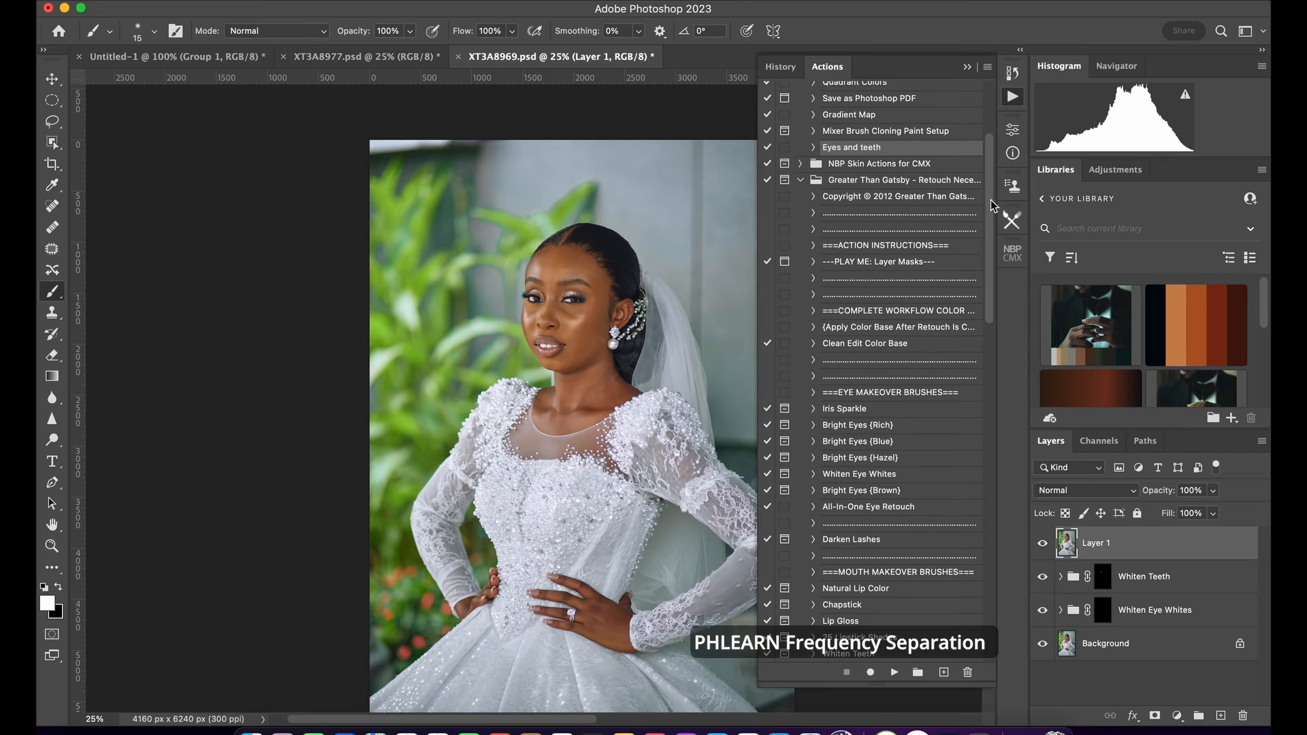
{"action": "scroll", "coordinate": [855, 172], "scroll_direction": "up", "scroll_amount": 1}
{"action": "left_click", "coordinate": [801, 188]}
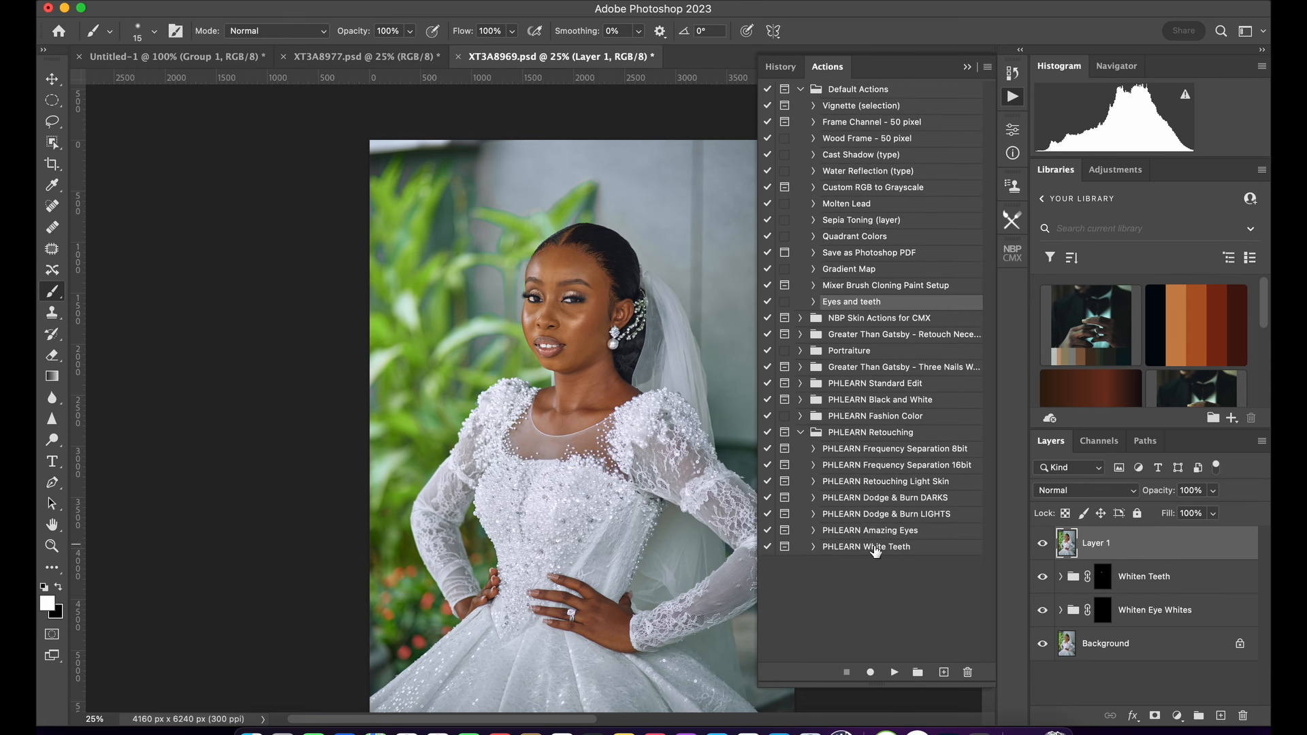
{"action": "left_click", "coordinate": [940, 470]}
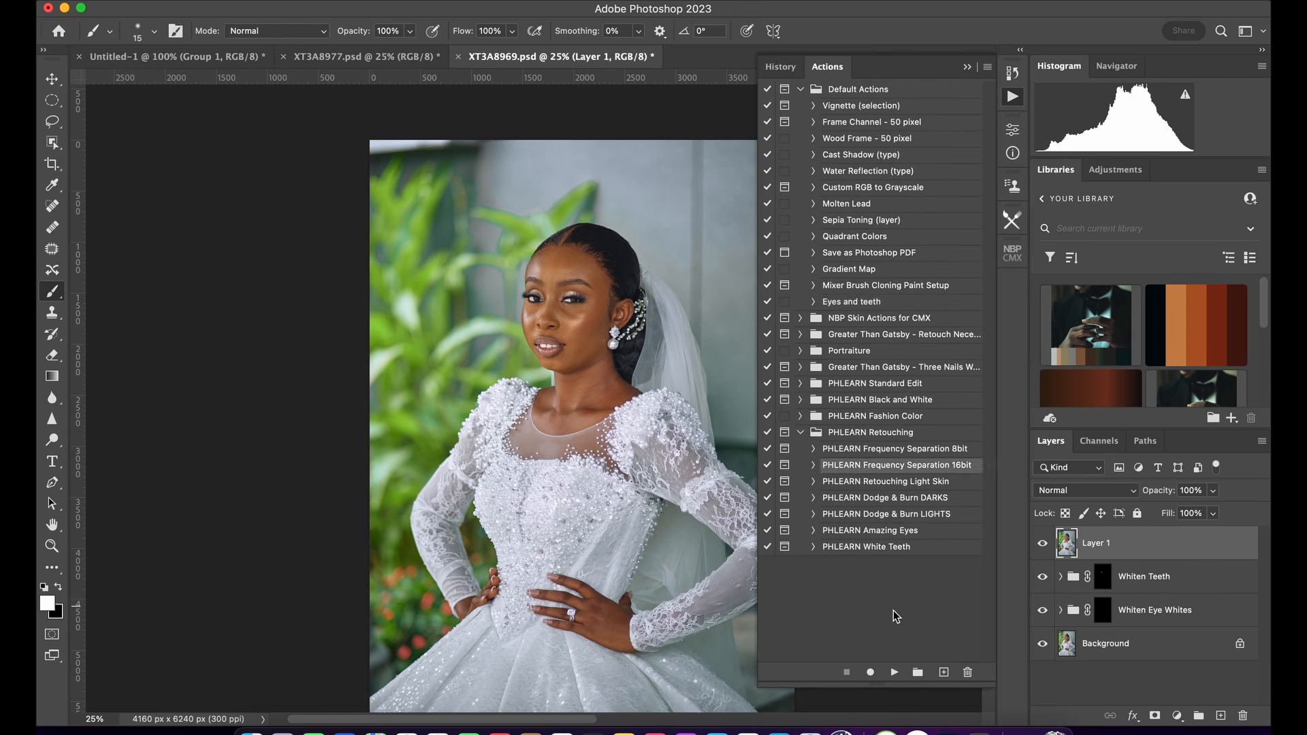
{"action": "left_click", "coordinate": [895, 673]}
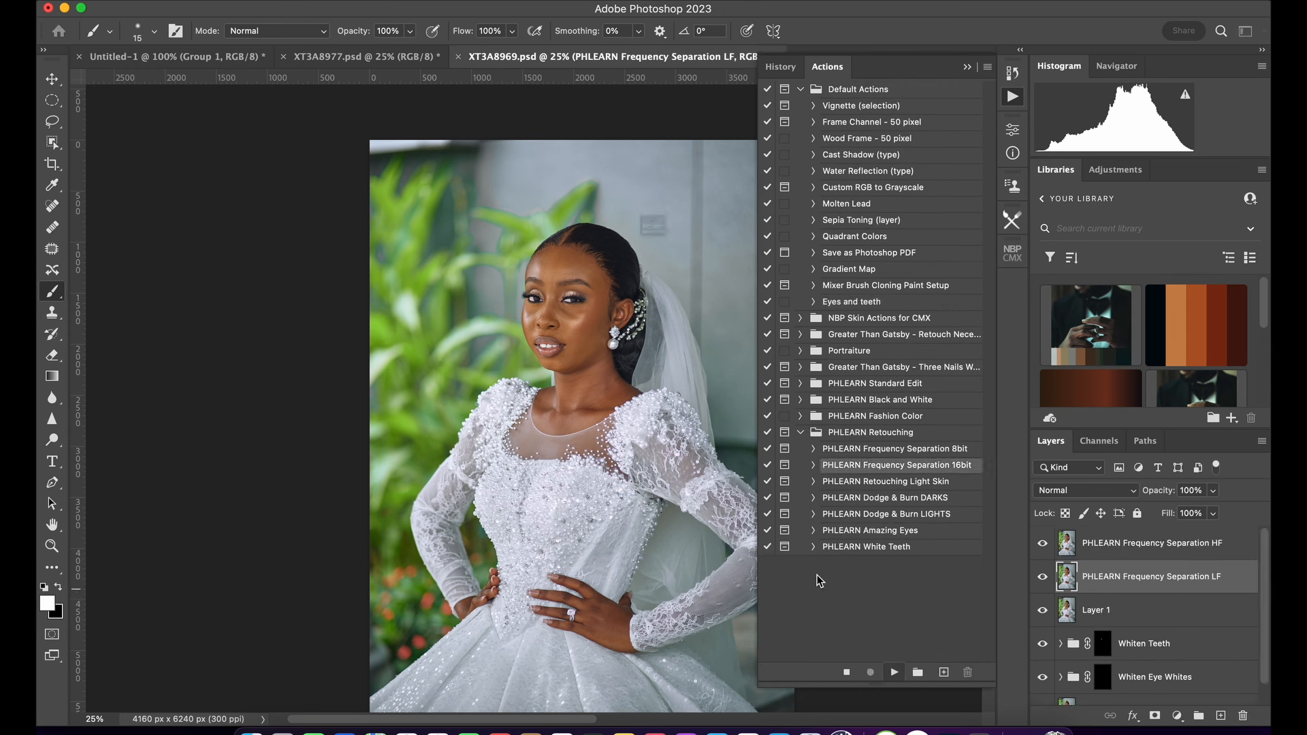
{"action": "left_click", "coordinate": [715, 289]}
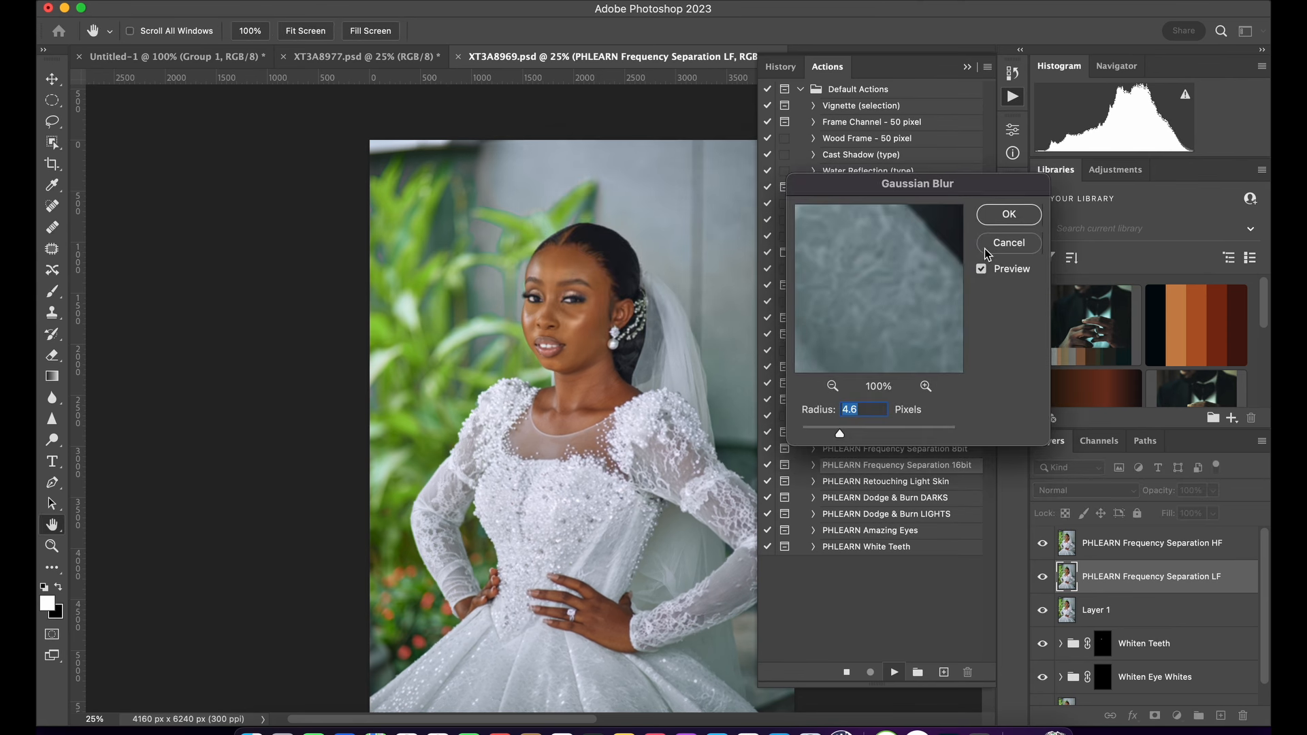
{"action": "left_click", "coordinate": [578, 314]}
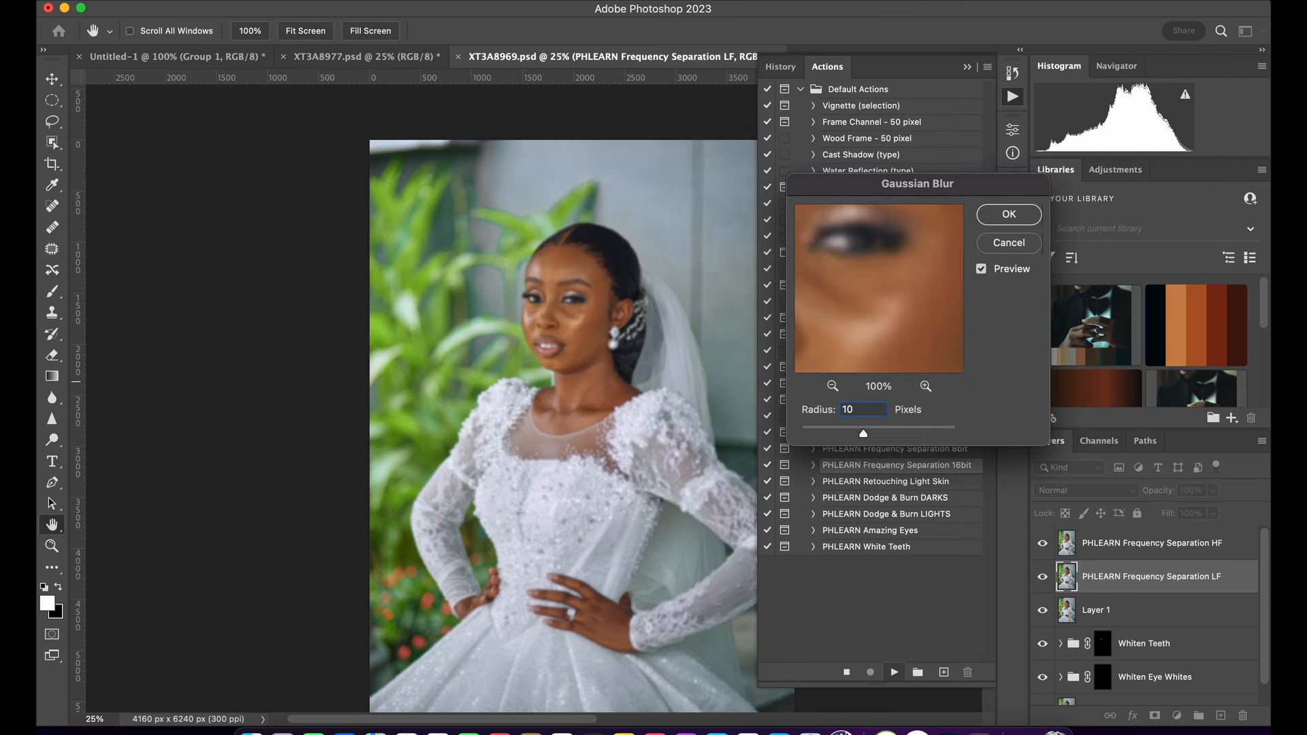
{"action": "key", "text": "Return"}
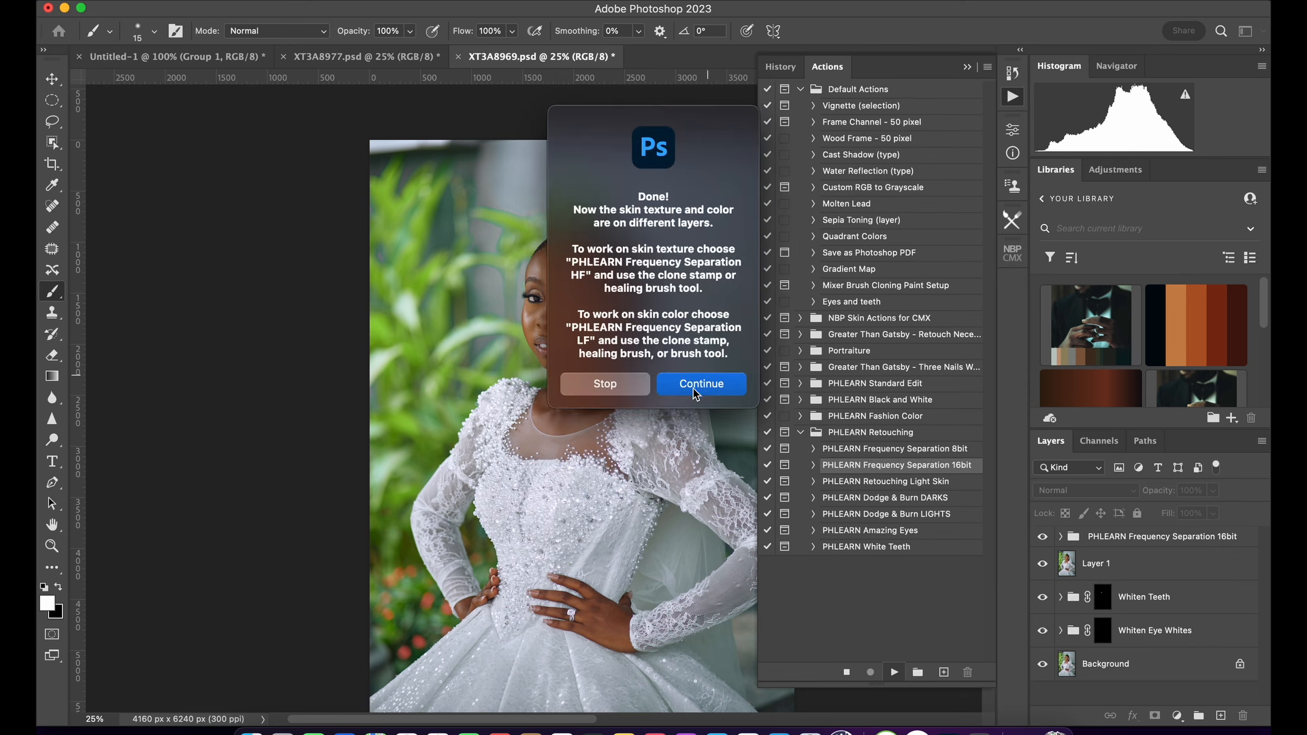
{"action": "left_click", "coordinate": [701, 385]}
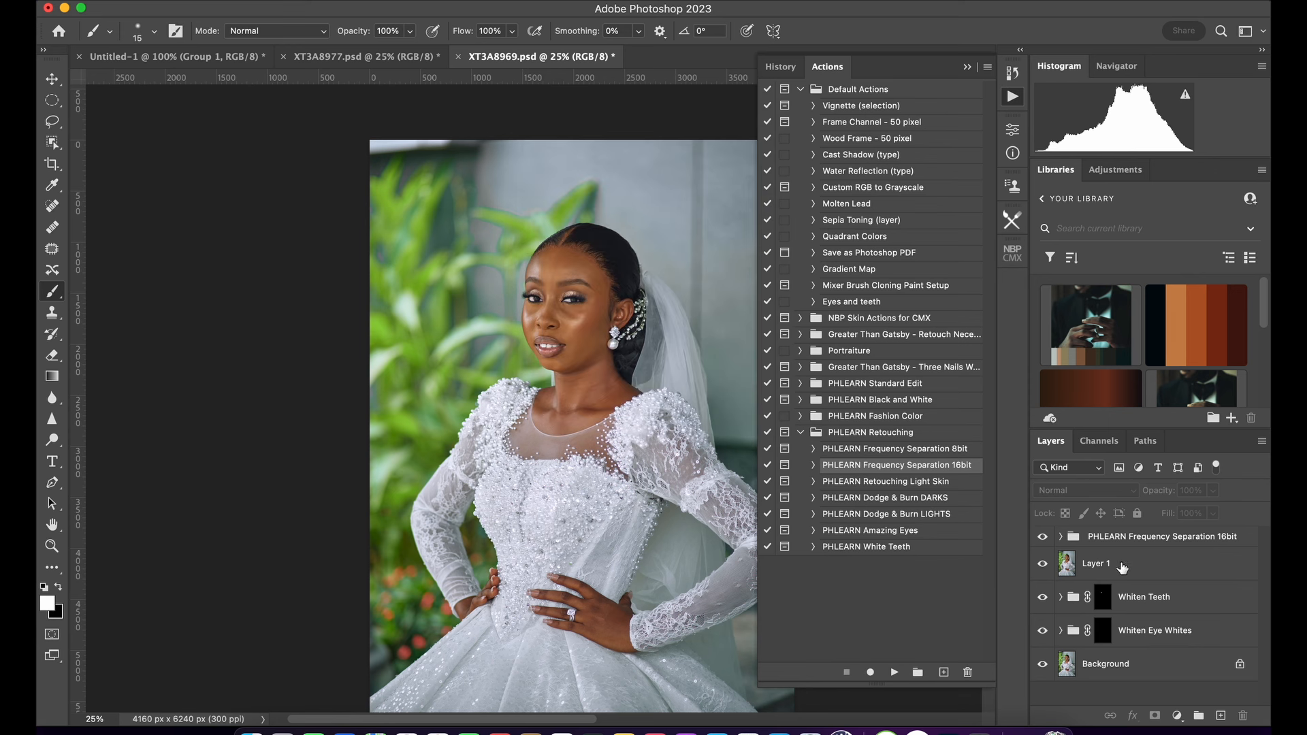
Expand the frequency separation group, select the PHLEARN Frequency Separation LF layer and activate the Lasso tool.
{"action": "left_click", "coordinate": [1060, 538]}
{"action": "left_click", "coordinate": [1125, 612]}
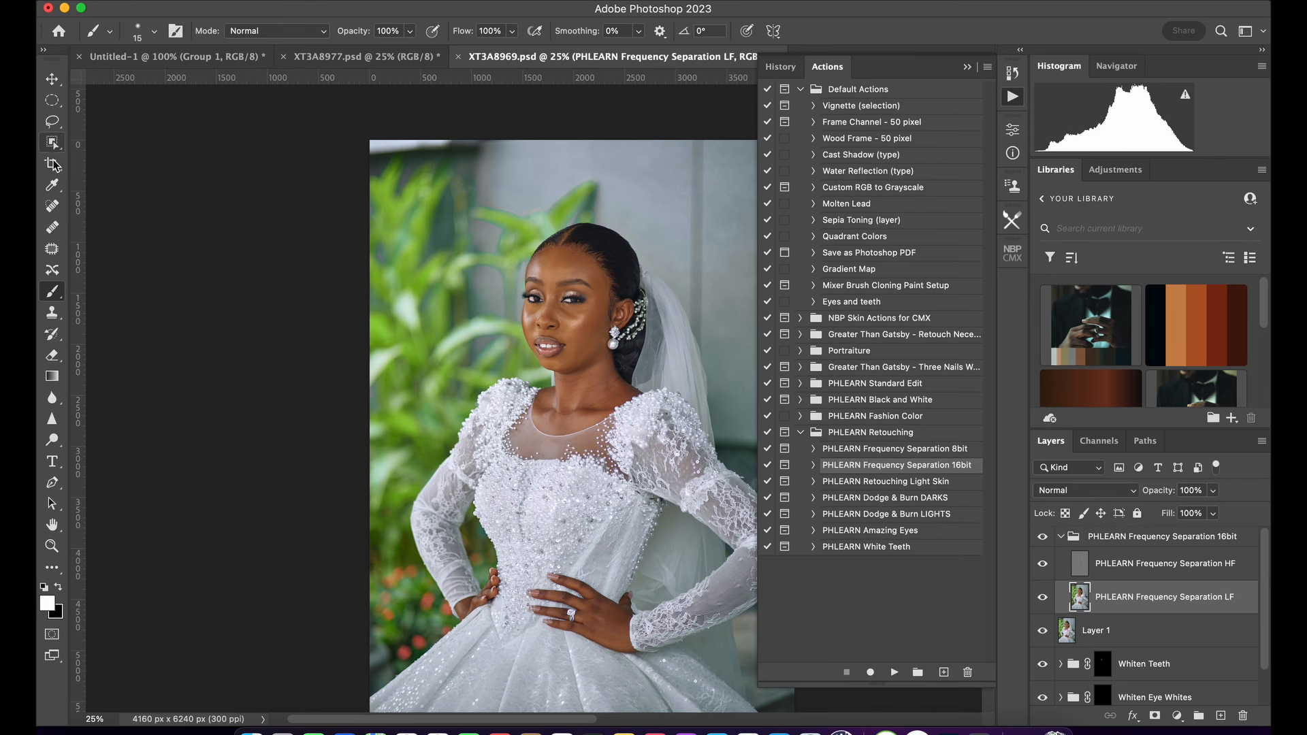
{"action": "left_click", "coordinate": [52, 122]}
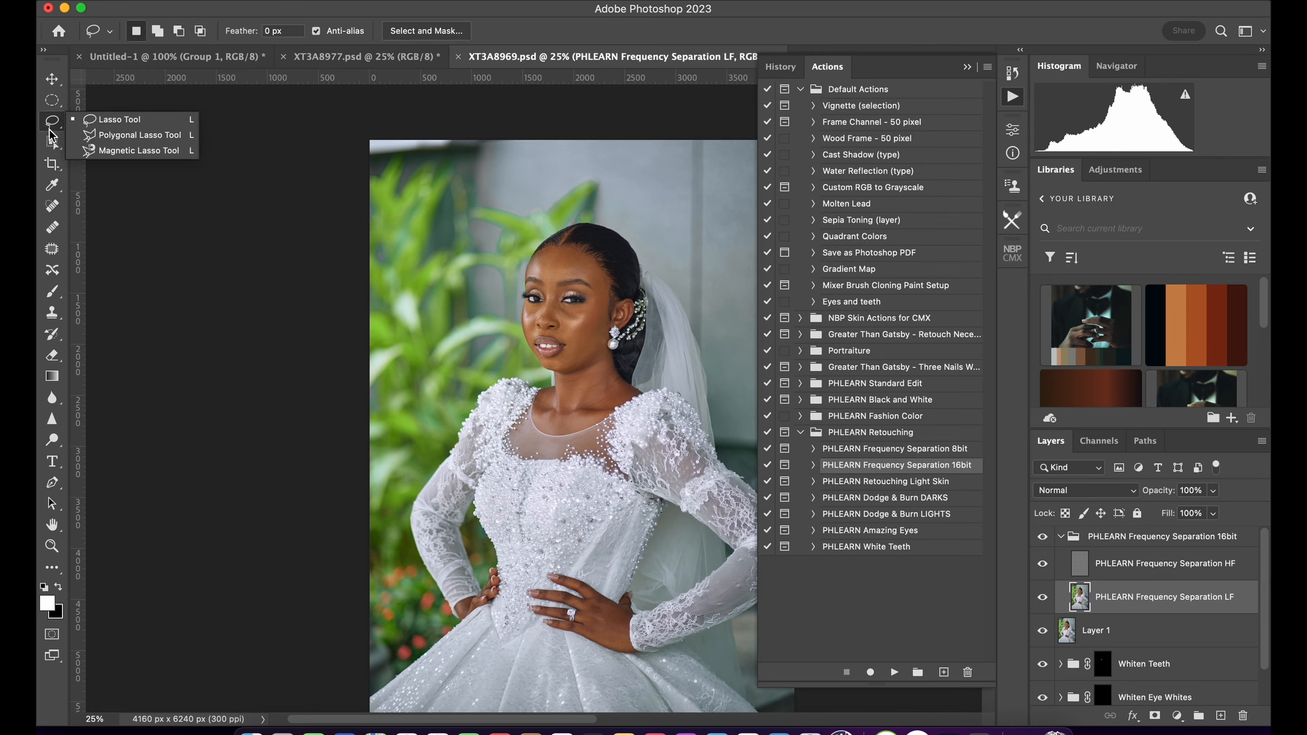
{"action": "left_click", "coordinate": [94, 123]}
{"action": "scroll", "coordinate": [566, 329], "scroll_direction": "up", "scroll_amount": 1}
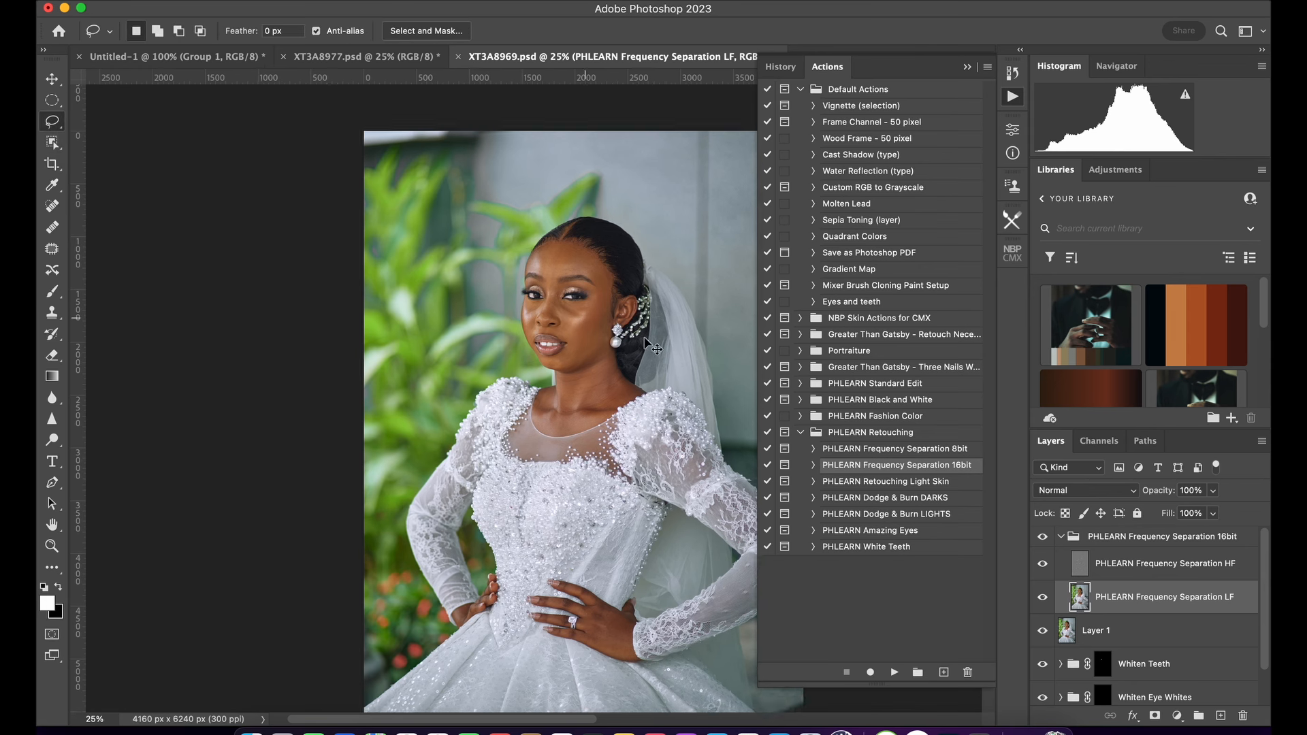
{"action": "left_click", "coordinate": [968, 67]}
Lasso the forehead above the eyebrows on the LF layer, apply a 10-pixel Gaussian Blur and clear the selection.
{"action": "scroll", "coordinate": [585, 396], "scroll_direction": "up", "scroll_amount": 3}
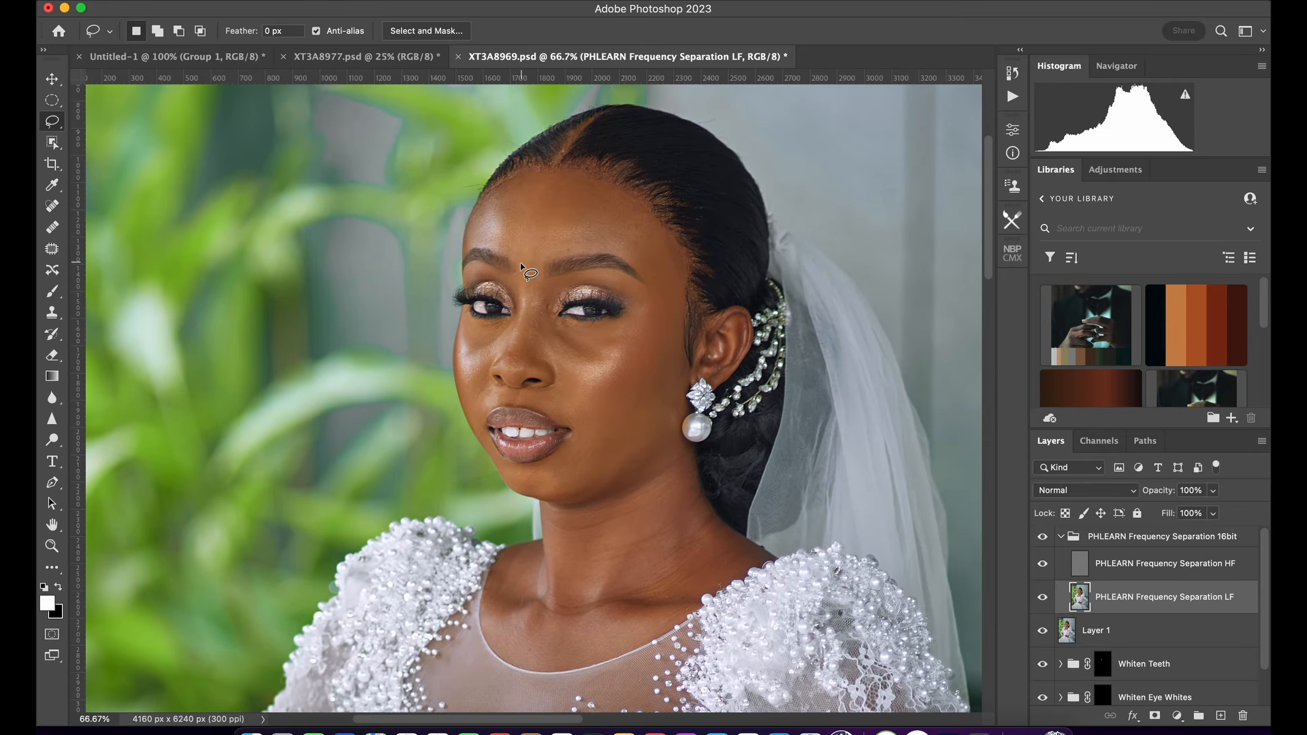
{"action": "mouse_move", "coordinate": [521, 262]}
{"action": "left_mouse_down"}
{"action": "mouse_move", "coordinate": [468, 248]}
{"action": "mouse_move", "coordinate": [471, 223]}
{"action": "mouse_move", "coordinate": [496, 181]}
{"action": "mouse_move", "coordinate": [542, 165]}
{"action": "mouse_move", "coordinate": [605, 182]}
{"action": "mouse_move", "coordinate": [682, 230]}
{"action": "mouse_move", "coordinate": [689, 270]}
{"action": "mouse_move", "coordinate": [683, 293]}
{"action": "mouse_move", "coordinate": [615, 250]}
{"action": "mouse_move", "coordinate": [524, 262]}
{"action": "left_mouse_up"}
{"action": "left_click", "coordinate": [420, 2]}
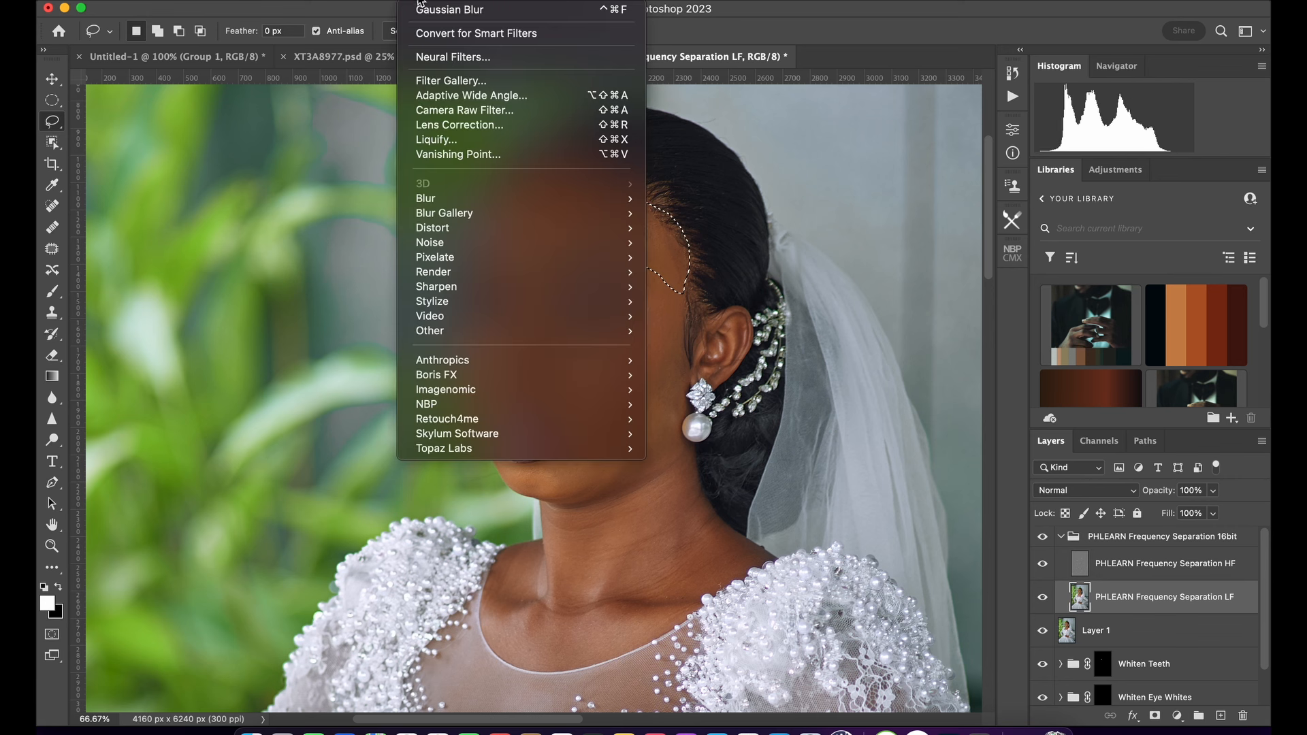
{"action": "mouse_move", "coordinate": [510, 197]}
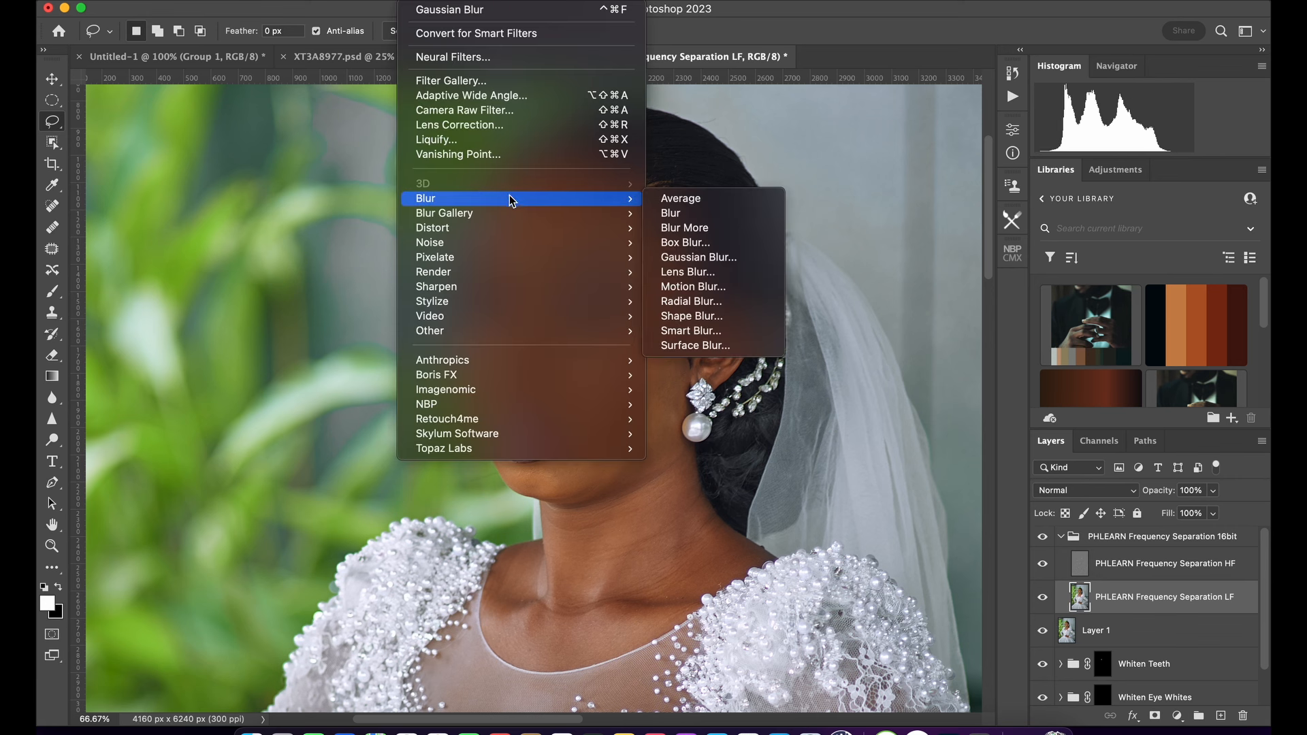
{"action": "left_click", "coordinate": [729, 258]}
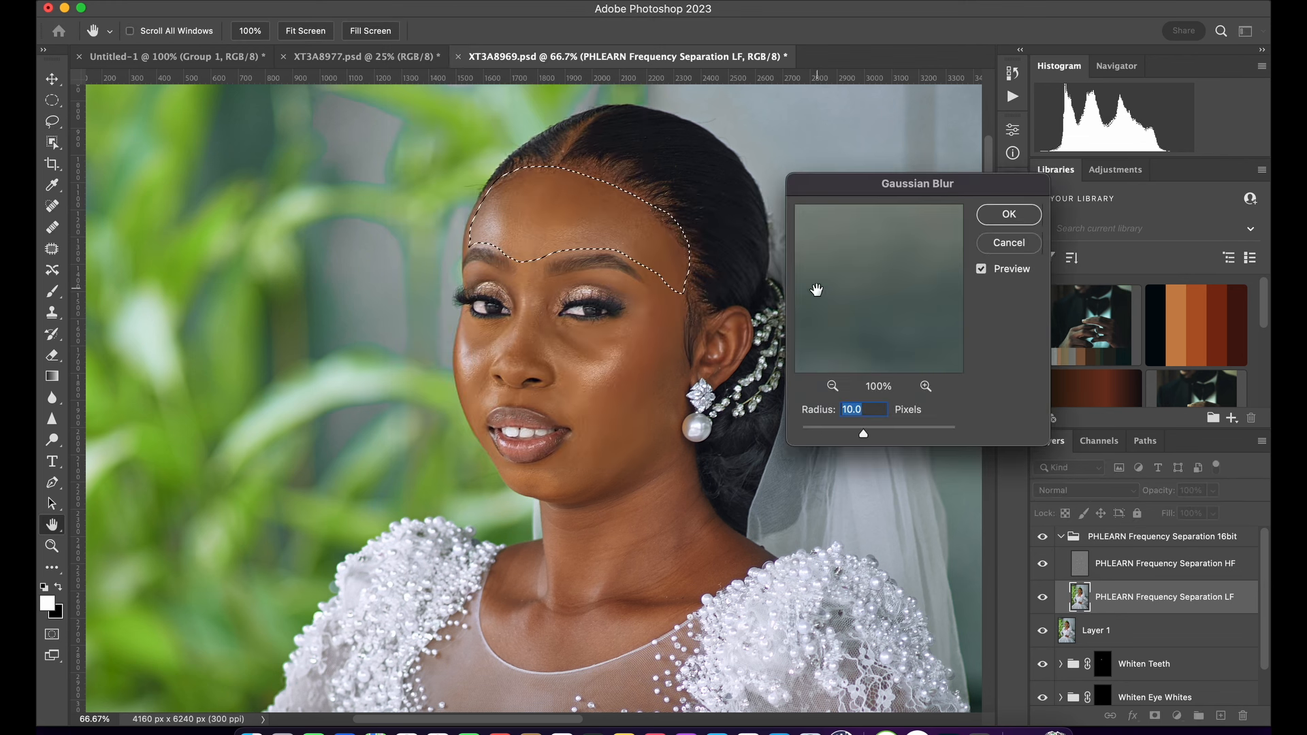
{"action": "left_click", "coordinate": [995, 217]}
{"action": "key", "text": "ctrl+d"}
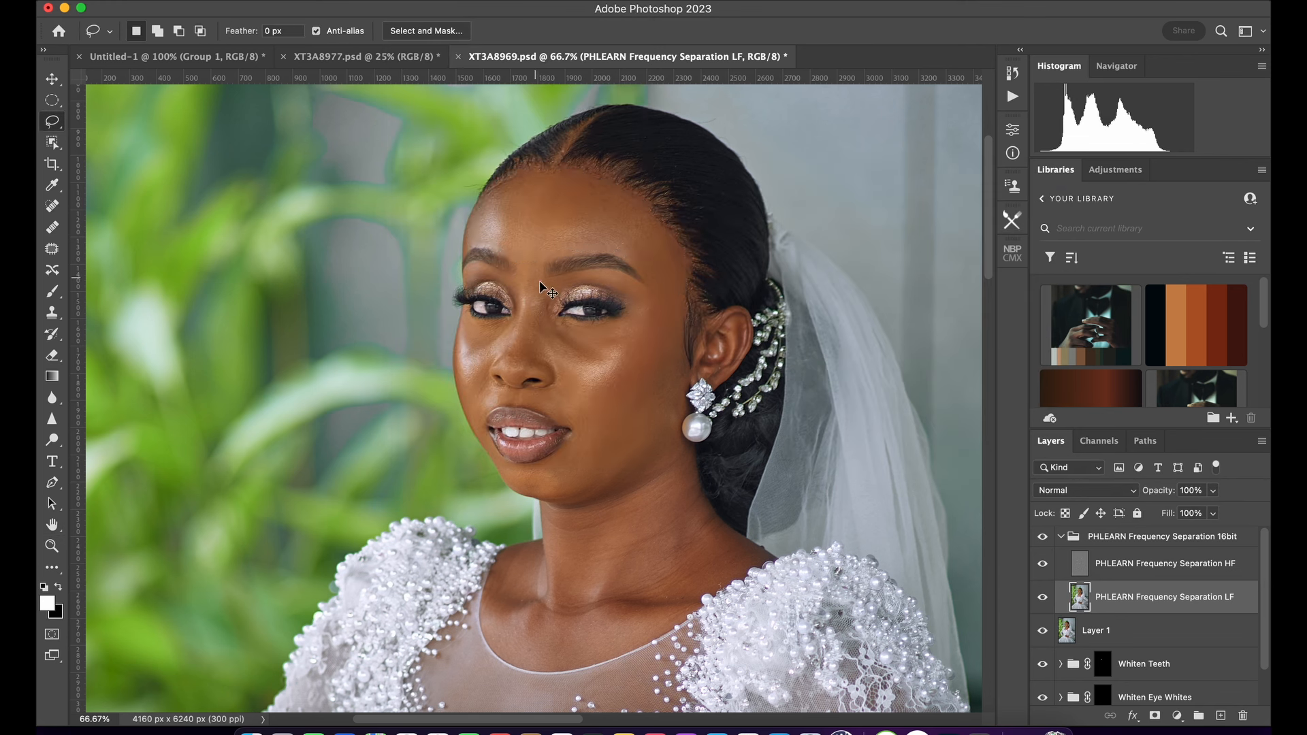
Lasso the cheek nearest the earring together with the jaw and chin, reapply the last Gaussian Blur and deselect.
{"action": "mouse_move", "coordinate": [515, 393]}
{"action": "left_mouse_down"}
{"action": "mouse_move", "coordinate": [553, 386]}
{"action": "mouse_move", "coordinate": [562, 329]}
{"action": "mouse_move", "coordinate": [613, 326]}
{"action": "mouse_move", "coordinate": [669, 259]}
{"action": "mouse_move", "coordinate": [682, 322]}
{"action": "mouse_move", "coordinate": [675, 432]}
{"action": "mouse_move", "coordinate": [531, 497]}
{"action": "mouse_move", "coordinate": [584, 491]}
{"action": "mouse_move", "coordinate": [514, 485]}
{"action": "mouse_move", "coordinate": [521, 400]}
{"action": "mouse_move", "coordinate": [664, 280]}
{"action": "mouse_move", "coordinate": [669, 453]}
{"action": "mouse_move", "coordinate": [621, 483]}
{"action": "left_mouse_up"}
{"action": "left_click", "coordinate": [605, 495]}
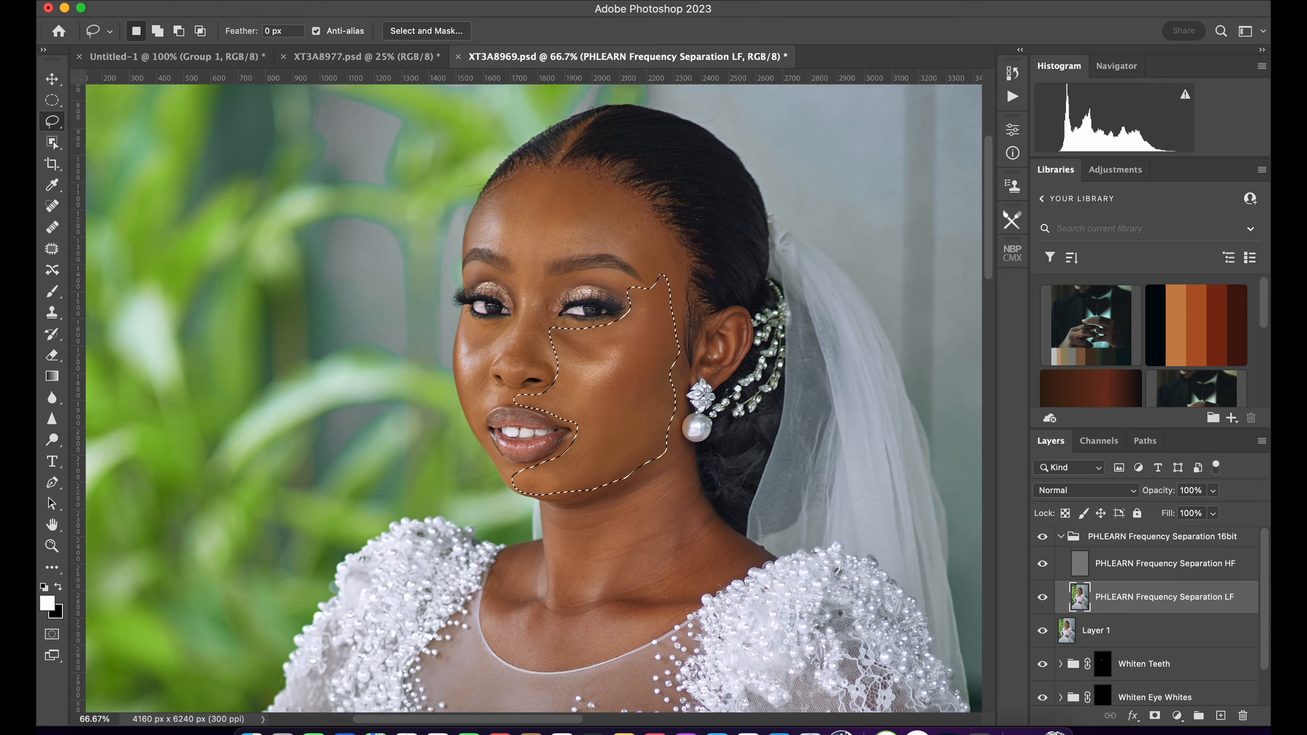
{"action": "left_click", "coordinate": [423, 1]}
{"action": "left_click", "coordinate": [432, 8]}
{"action": "key", "text": "super+d"}
Lasso the bridge of the nose and its far side in turn, reapplying the last Gaussian Blur to each selection.
{"action": "mouse_move", "coordinate": [539, 254]}
{"action": "left_mouse_down"}
{"action": "mouse_move", "coordinate": [517, 382]}
{"action": "mouse_move", "coordinate": [543, 381]}
{"action": "mouse_move", "coordinate": [552, 362]}
{"action": "mouse_move", "coordinate": [542, 246]}
{"action": "left_mouse_up"}
{"action": "left_click", "coordinate": [412, 1]}
{"action": "left_click", "coordinate": [431, 8]}
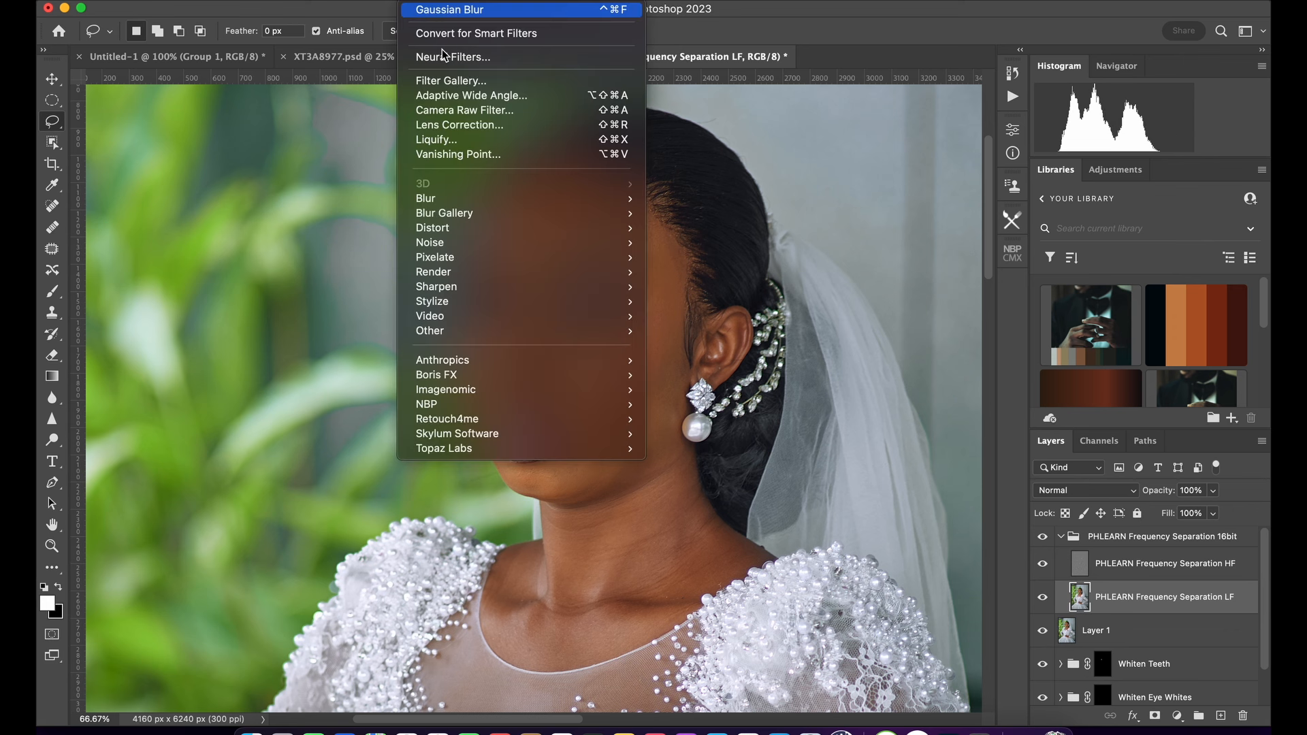
{"action": "mouse_move", "coordinate": [524, 276]}
{"action": "left_mouse_down"}
{"action": "mouse_move", "coordinate": [505, 366]}
{"action": "mouse_move", "coordinate": [492, 371]}
{"action": "mouse_move", "coordinate": [524, 275]}
{"action": "left_mouse_up"}
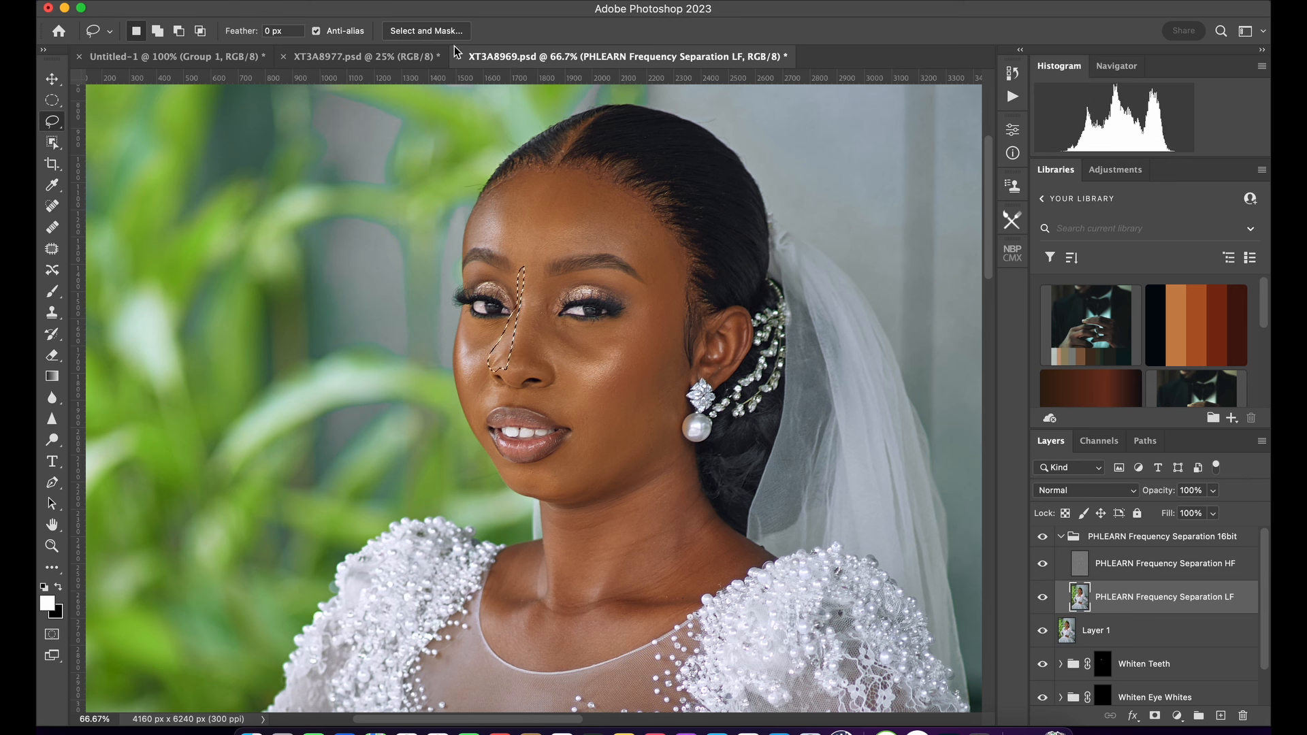
{"action": "left_click", "coordinate": [425, 2]}
{"action": "left_click", "coordinate": [432, 11]}
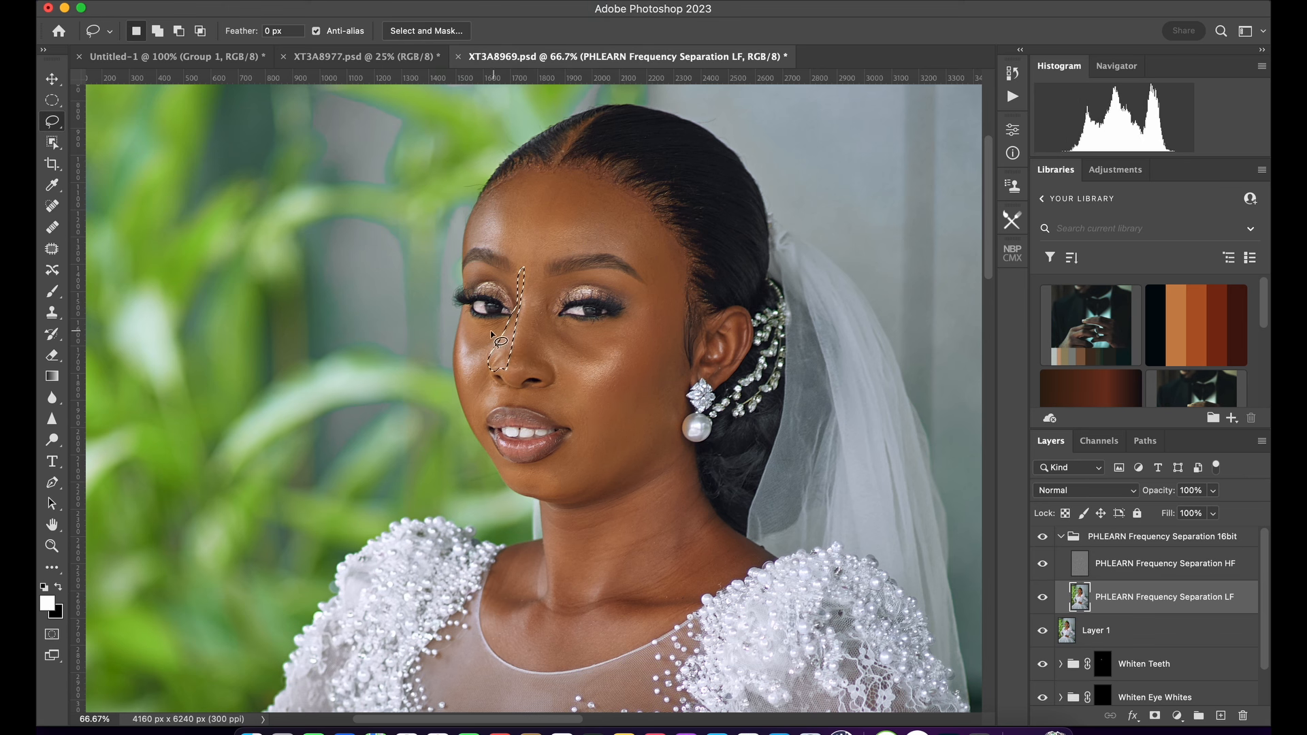
Lasso the far cheek and the area above the upper lip, reapply the last Gaussian Blur and deselect.
{"action": "mouse_move", "coordinate": [466, 317]}
{"action": "left_mouse_down"}
{"action": "mouse_move", "coordinate": [506, 327]}
{"action": "mouse_move", "coordinate": [487, 374]}
{"action": "mouse_move", "coordinate": [549, 390]}
{"action": "mouse_move", "coordinate": [549, 409]}
{"action": "mouse_move", "coordinate": [472, 413]}
{"action": "mouse_move", "coordinate": [465, 319]}
{"action": "left_mouse_up"}
{"action": "left_click", "coordinate": [433, 1]}
{"action": "left_click", "coordinate": [441, 11]}
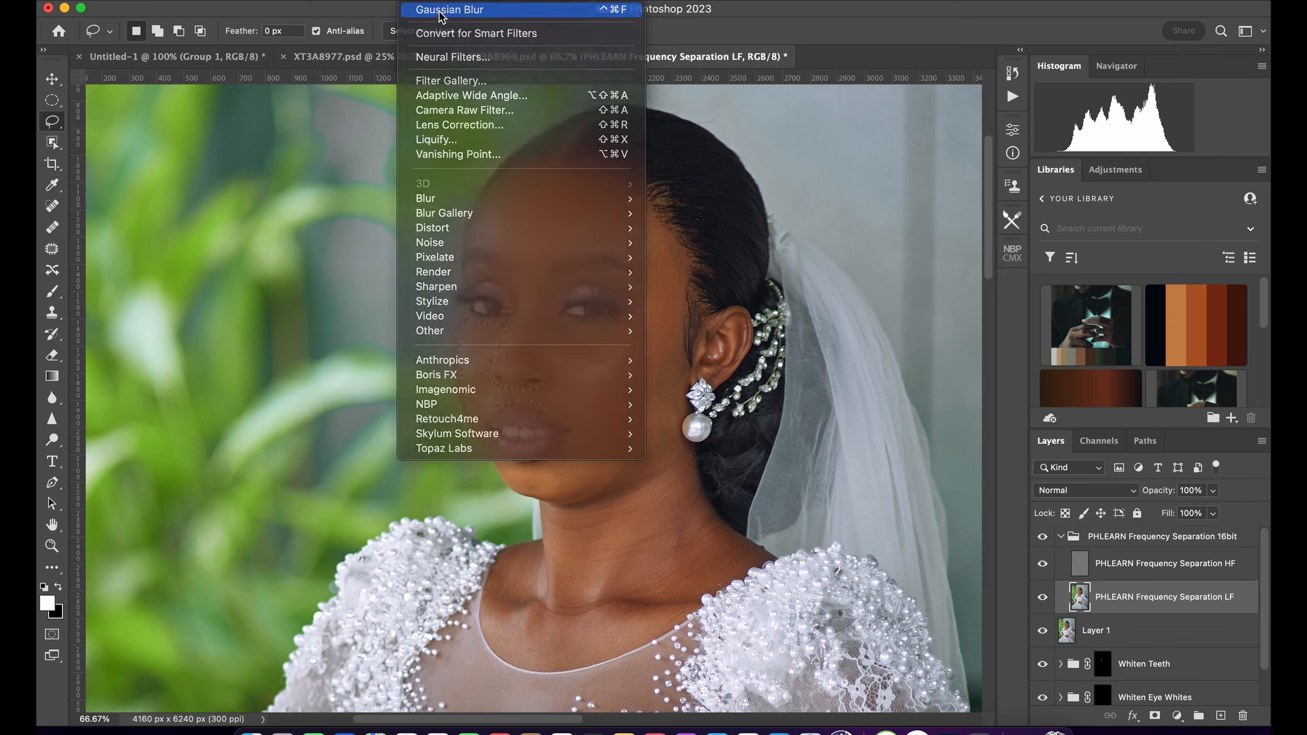
{"action": "left_click_drag", "start_coordinate": [588, 463], "coordinate": [580, 379]}
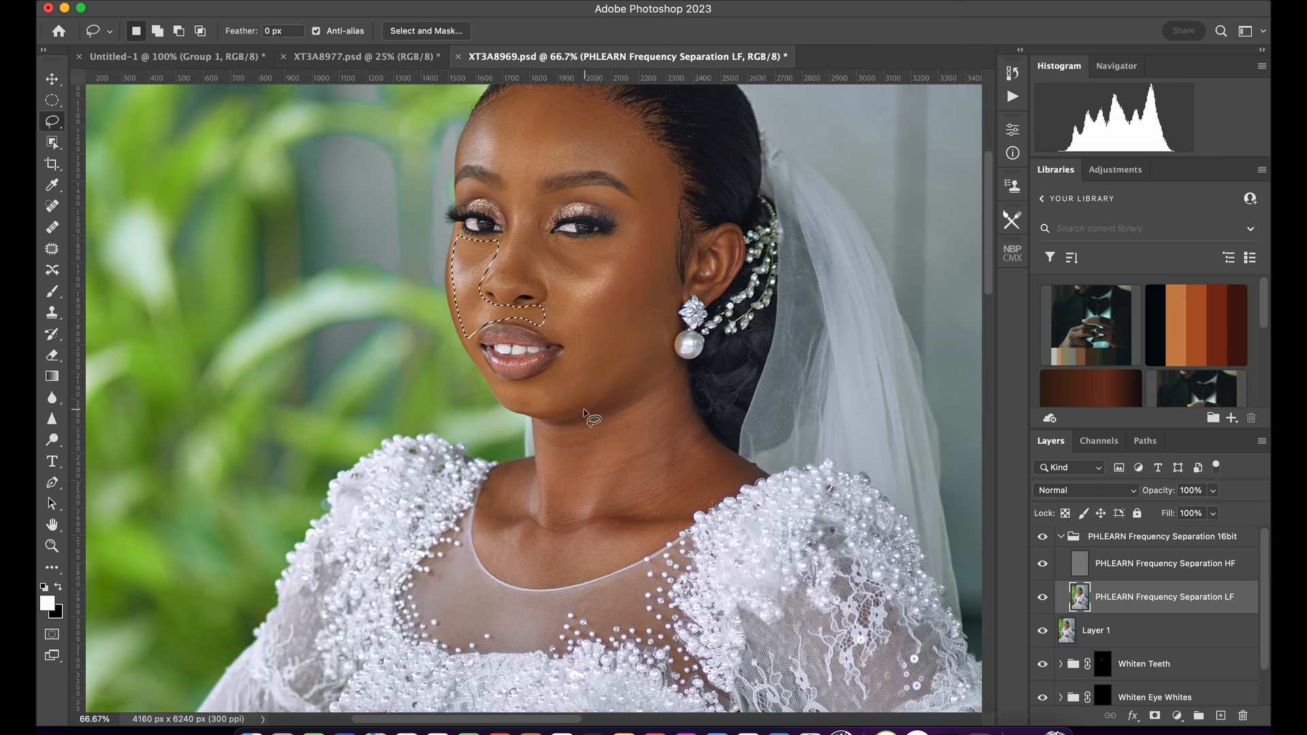
{"action": "key", "text": "super+d"}
Toggle the frequency separation group's visibility repeatedly to compare the face before and after smoothing.
{"action": "left_click_drag", "start_coordinate": [621, 444], "coordinate": [611, 448]}
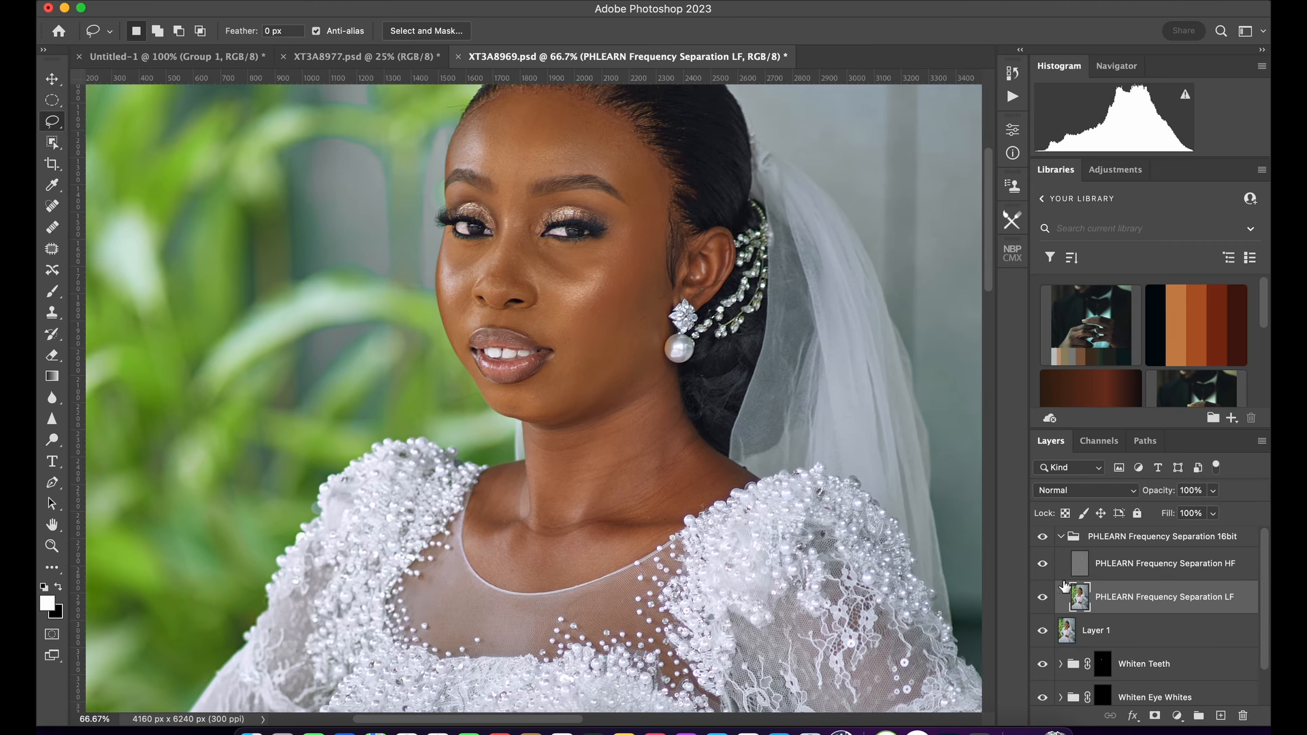
{"action": "left_click", "coordinate": [1042, 538]}
{"action": "left_click", "coordinate": [1043, 538]}
{"action": "left_click", "coordinate": [1043, 538]}
{"action": "left_click", "coordinate": [1043, 538]}
{"action": "left_click", "coordinate": [1042, 538]}
{"action": "left_click", "coordinate": [1043, 538]}
{"action": "left_click", "coordinate": [1042, 538]}
Lasso the neck and upper chest above the neckline, apply a 10-pixel Gaussian Blur and clear the selection.
{"action": "mouse_move", "coordinate": [599, 421]}
{"action": "left_mouse_down"}
{"action": "mouse_move", "coordinate": [514, 367]}
{"action": "mouse_move", "coordinate": [598, 311]}
{"action": "mouse_move", "coordinate": [644, 387]}
{"action": "mouse_move", "coordinate": [703, 438]}
{"action": "mouse_move", "coordinate": [583, 516]}
{"action": "mouse_move", "coordinate": [510, 541]}
{"action": "mouse_move", "coordinate": [443, 536]}
{"action": "mouse_move", "coordinate": [425, 514]}
{"action": "mouse_move", "coordinate": [428, 454]}
{"action": "mouse_move", "coordinate": [447, 427]}
{"action": "mouse_move", "coordinate": [482, 422]}
{"action": "mouse_move", "coordinate": [506, 349]}
{"action": "left_mouse_up"}
{"action": "left_click", "coordinate": [421, 1]}
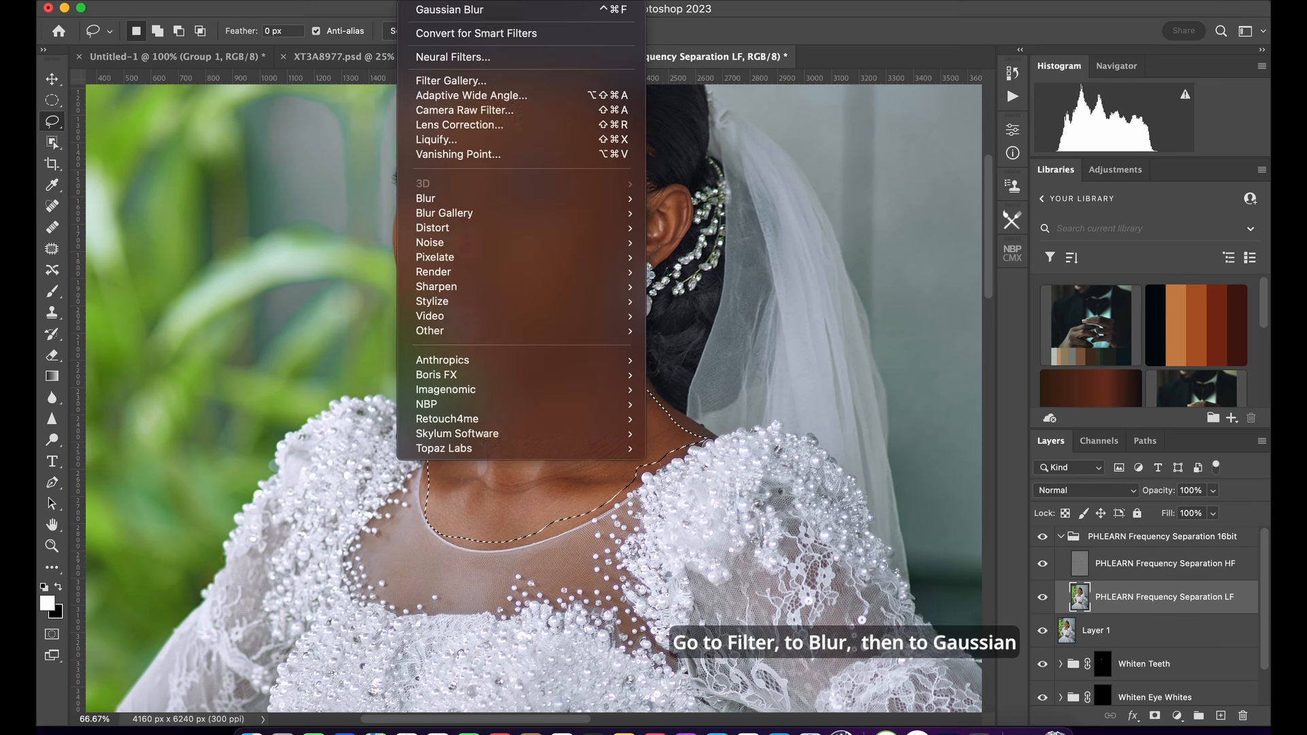
{"action": "mouse_move", "coordinate": [494, 197]}
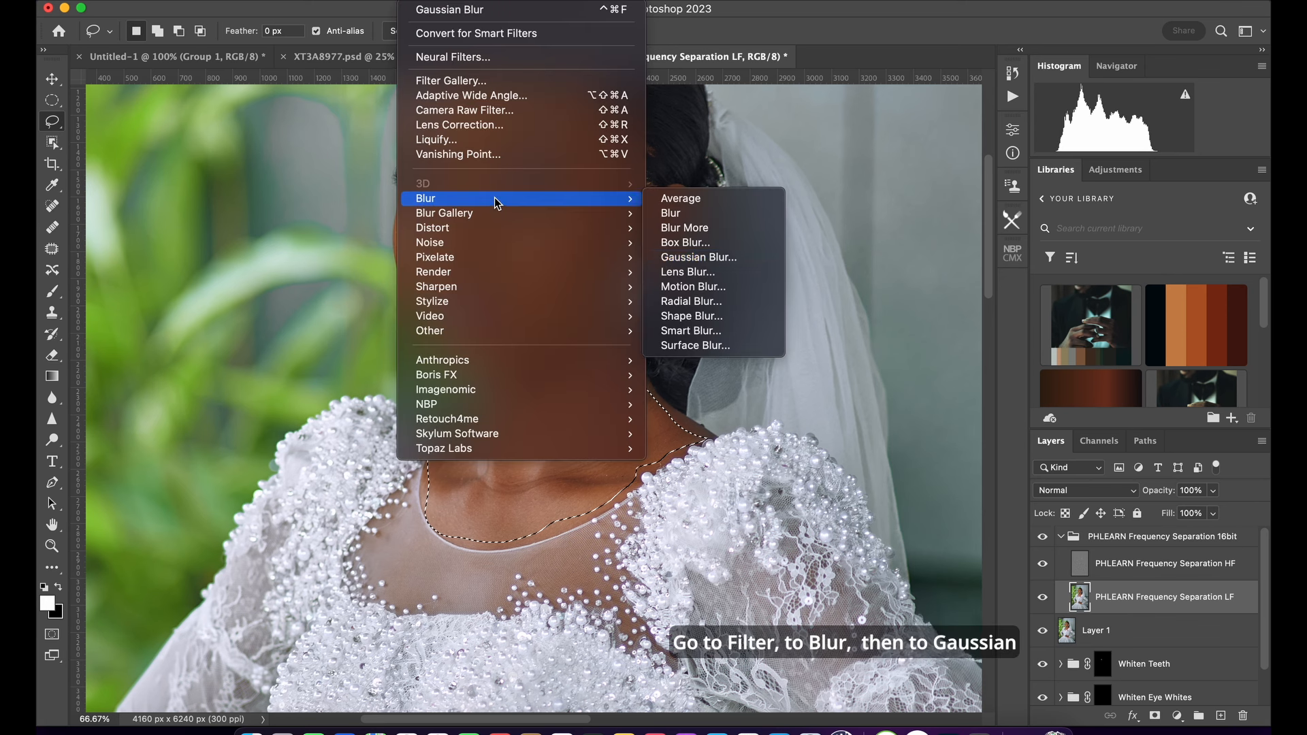
{"action": "left_click", "coordinate": [698, 262]}
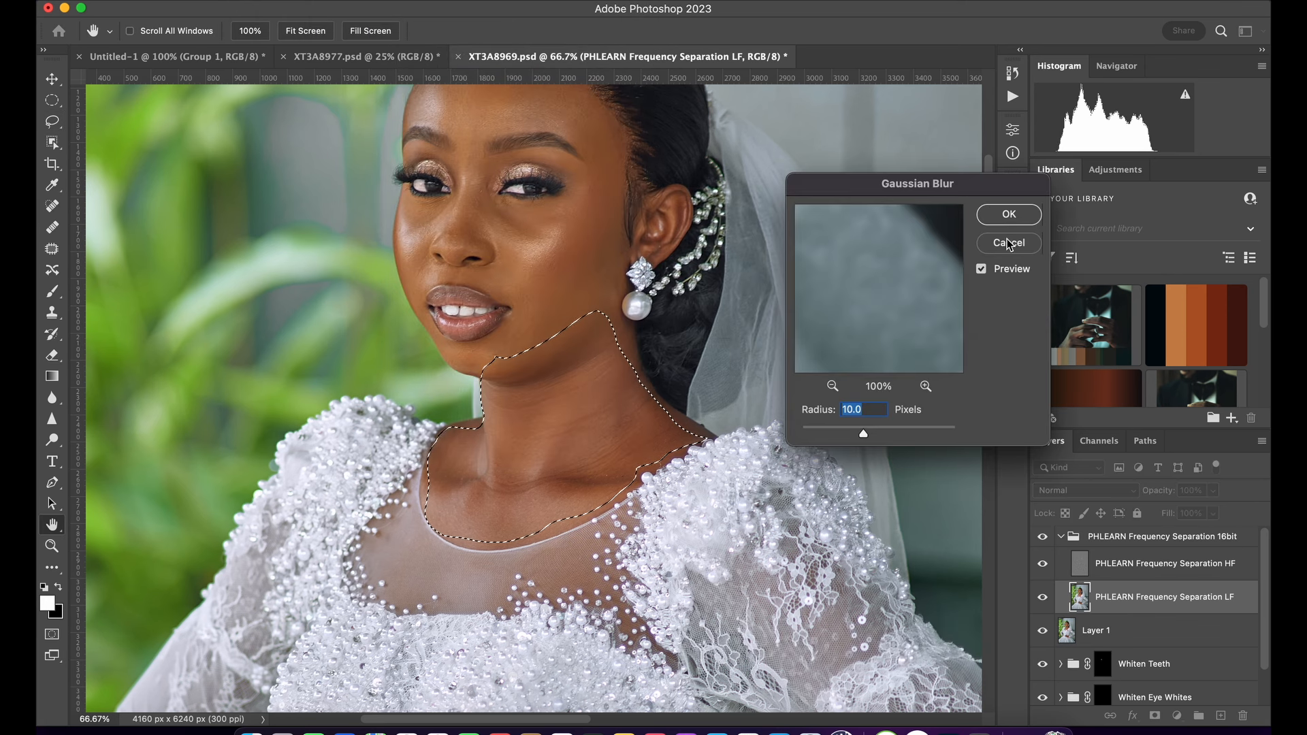
{"action": "left_click", "coordinate": [1007, 215]}
{"action": "key", "text": "l"}
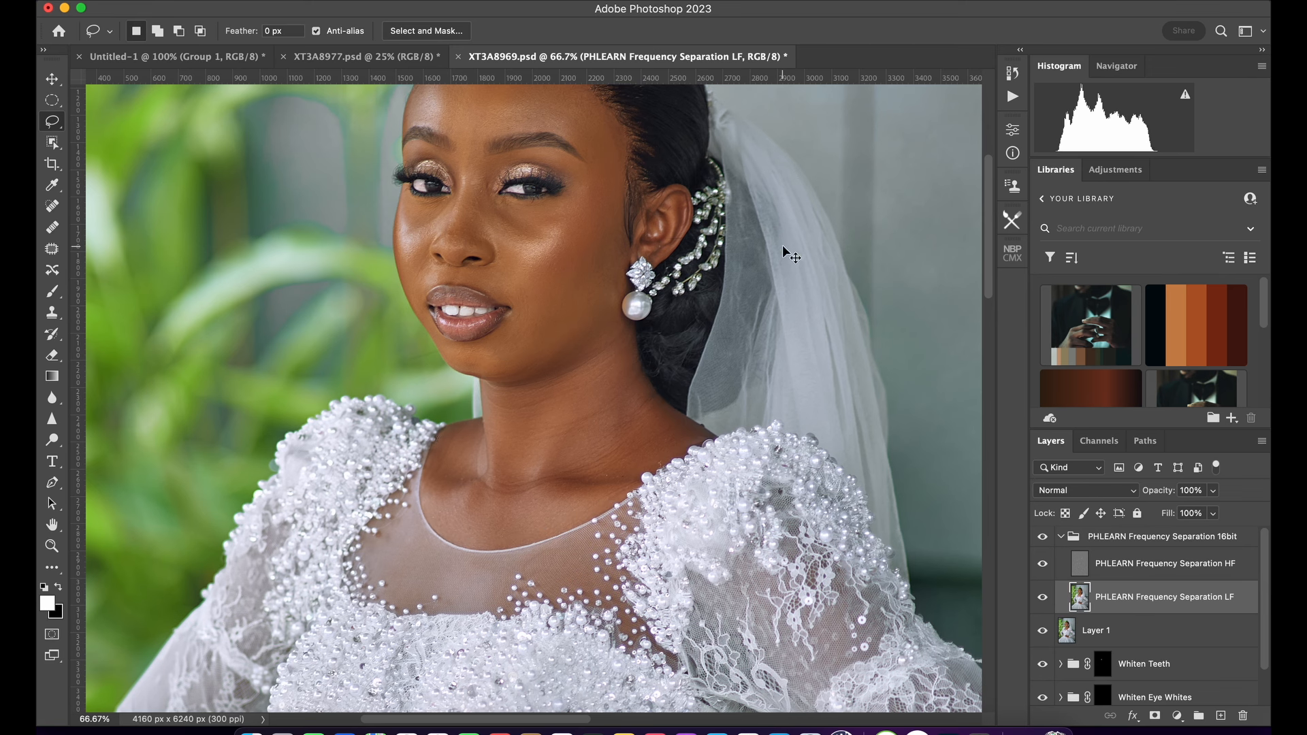
{"action": "key", "text": "ctrl+d"}
Toggle the frequency separation group's visibility to compare the smoothed face and neck, and view the whole portrait.
{"action": "scroll", "coordinate": [674, 468], "scroll_direction": "up", "scroll_amount": 5}
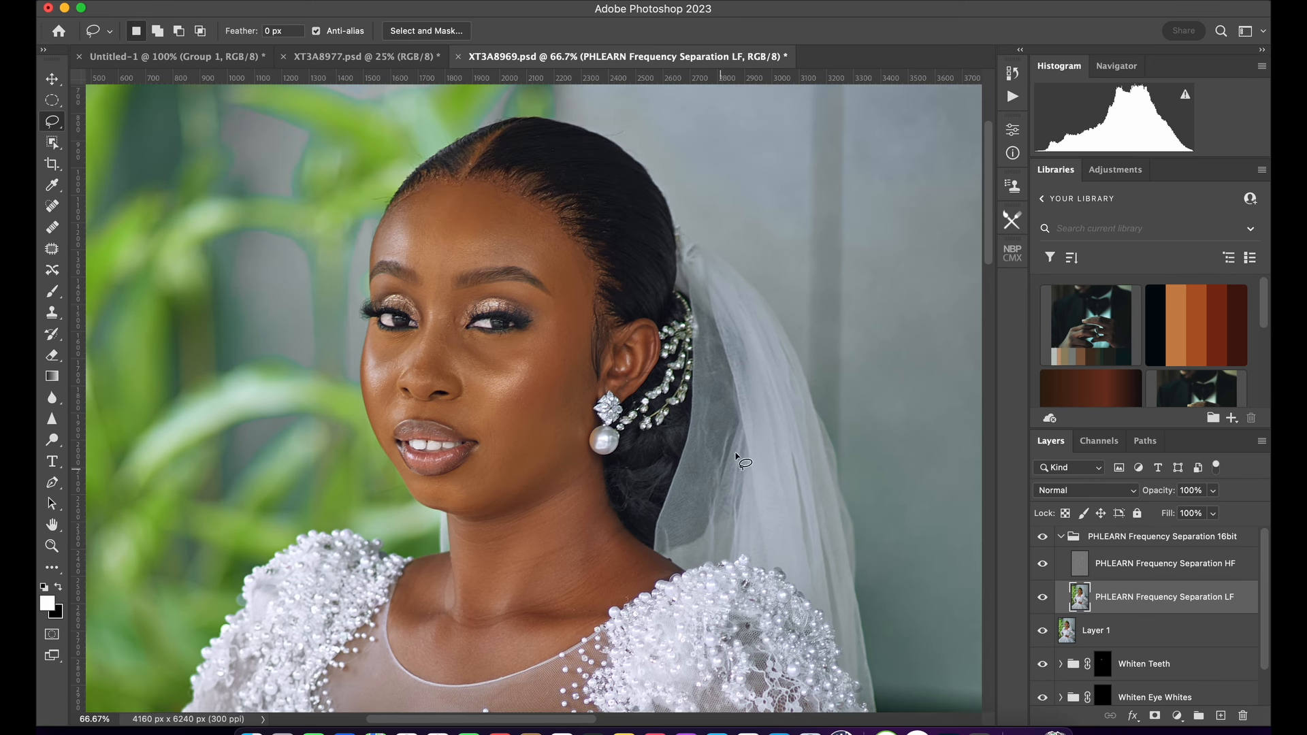
{"action": "left_click", "coordinate": [1042, 537]}
{"action": "key", "text": "super+minus"}
{"action": "key", "text": "super+minus"}
{"action": "key", "text": "super+minus"}
{"action": "left_click", "coordinate": [1150, 564]}
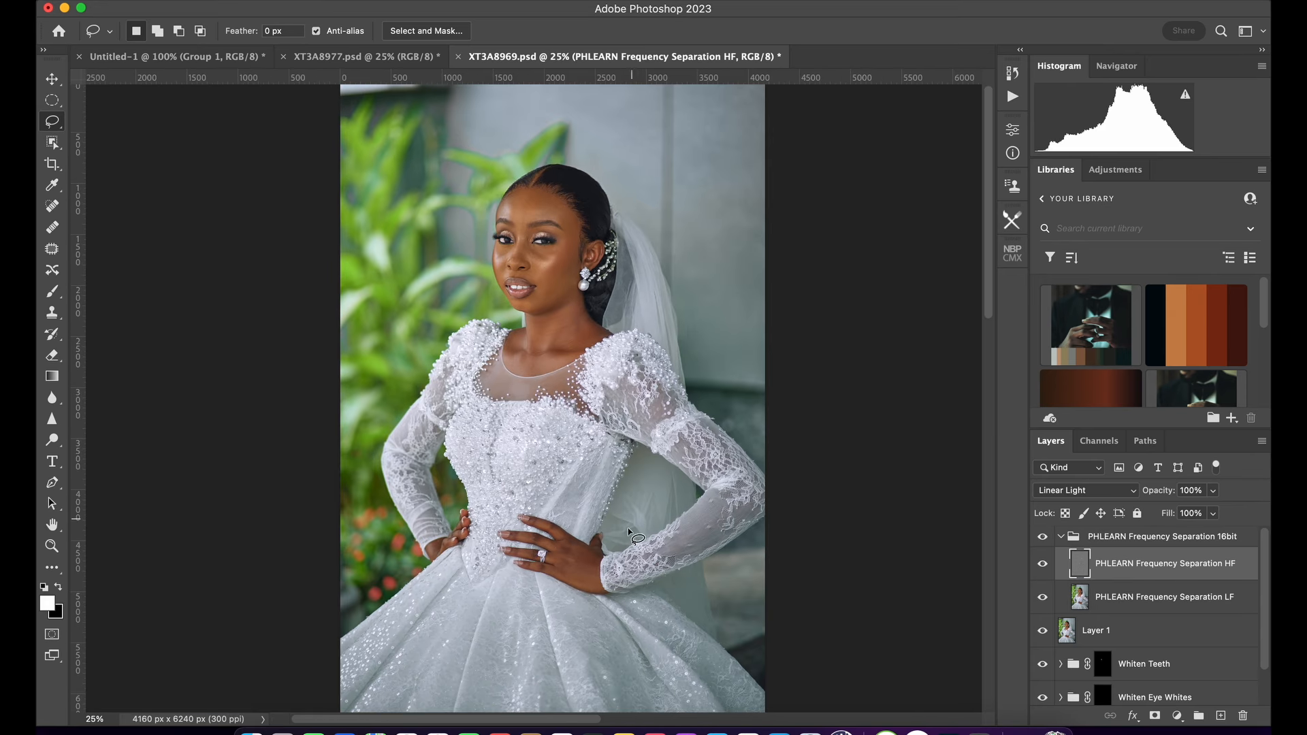
{"action": "left_click_drag", "start_coordinate": [577, 584], "coordinate": [593, 587]}
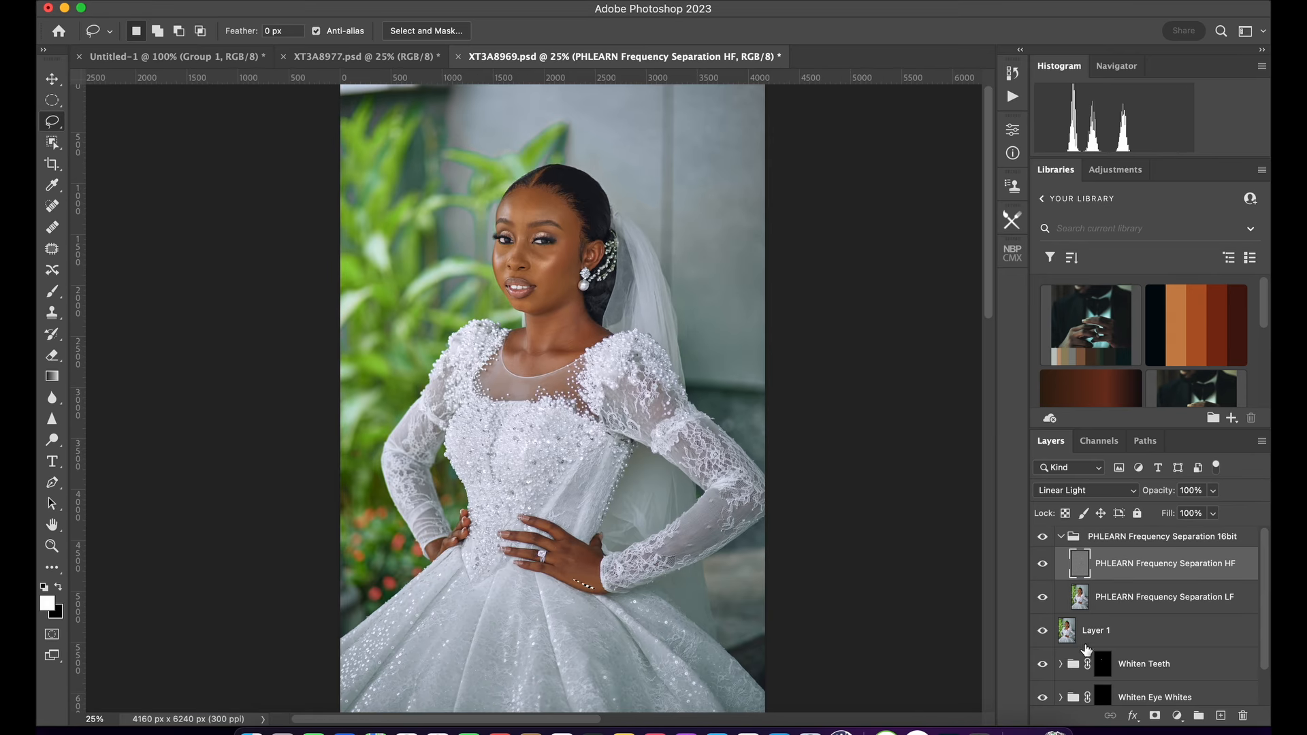
{"action": "left_click", "coordinate": [1135, 603]}
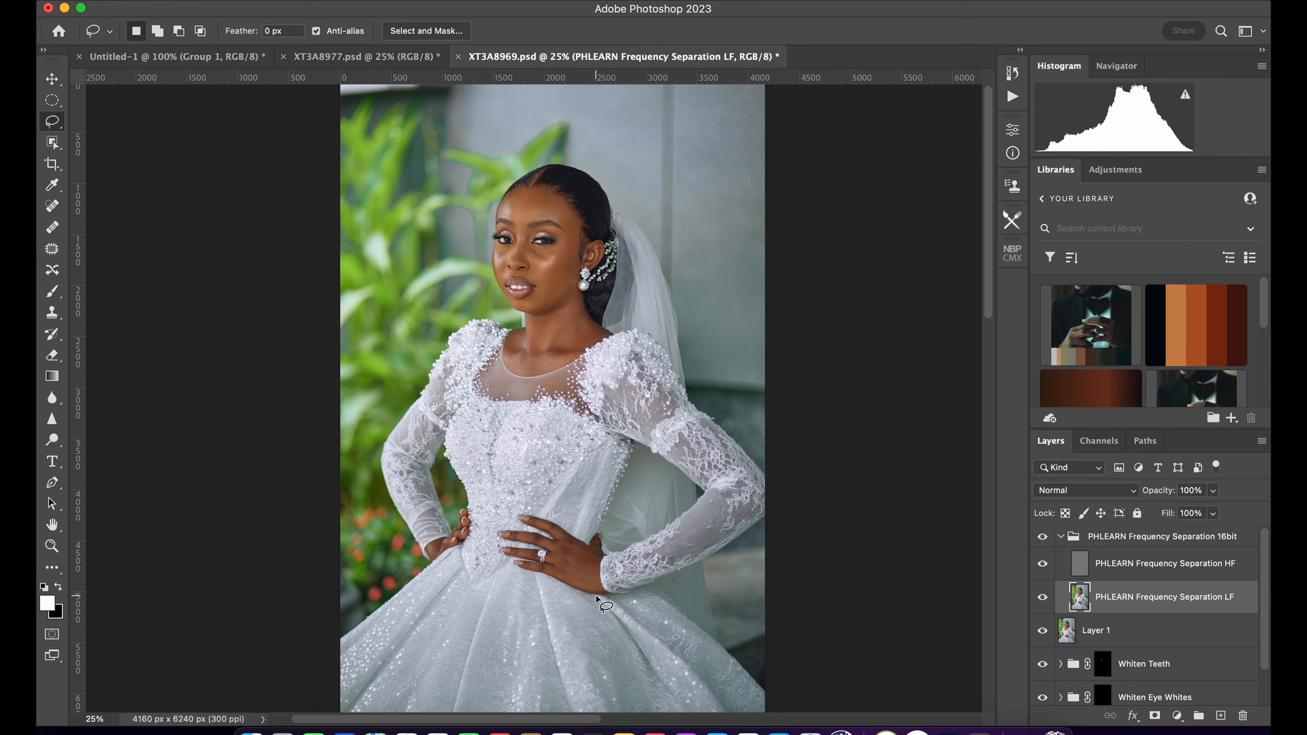
Lasso the skin of the hand with the ring on the LF layer, reapply the last Gaussian Blur and deselect.
{"action": "mouse_move", "coordinate": [528, 569]}
{"action": "left_mouse_down"}
{"action": "mouse_move", "coordinate": [549, 558]}
{"action": "mouse_move", "coordinate": [525, 542]}
{"action": "mouse_move", "coordinate": [568, 540]}
{"action": "mouse_move", "coordinate": [553, 528]}
{"action": "mouse_move", "coordinate": [597, 556]}
{"action": "mouse_move", "coordinate": [600, 601]}
{"action": "left_mouse_up"}
{"action": "scroll", "coordinate": [591, 552], "scroll_direction": "up", "scroll_amount": 1}
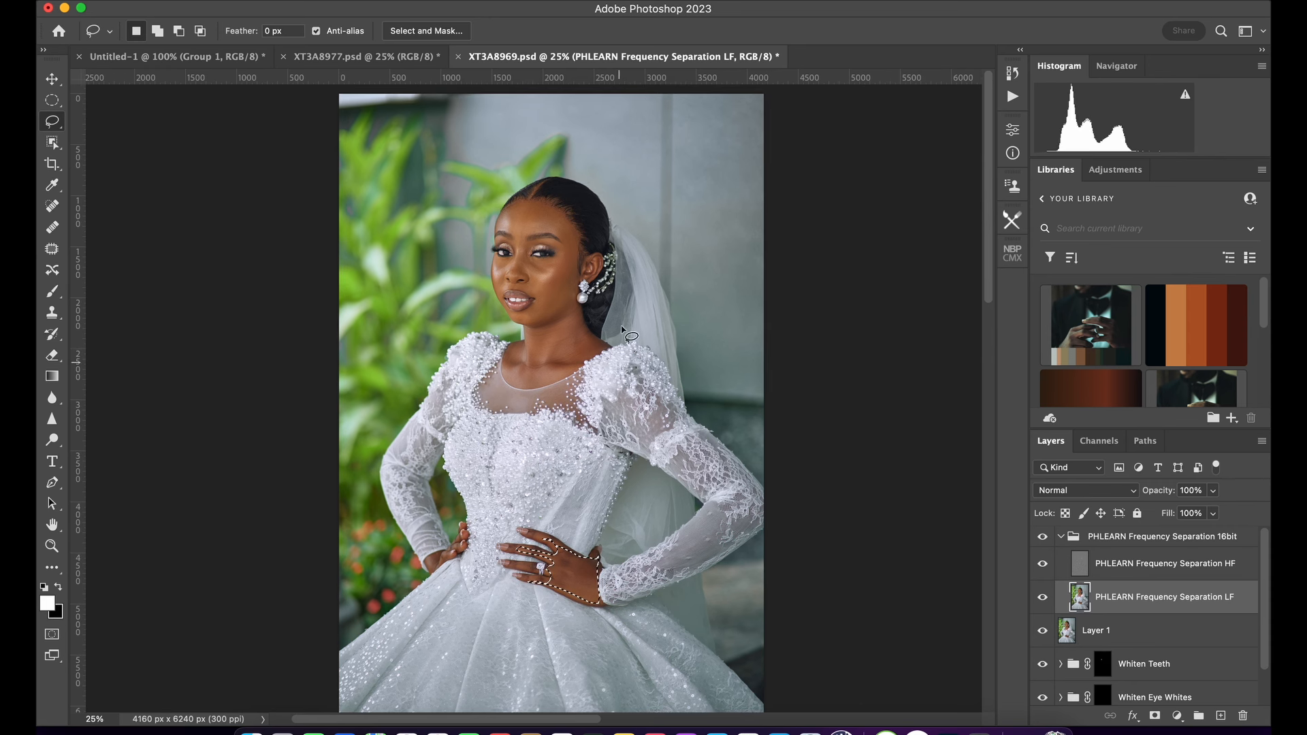
{"action": "left_click", "coordinate": [420, 0]}
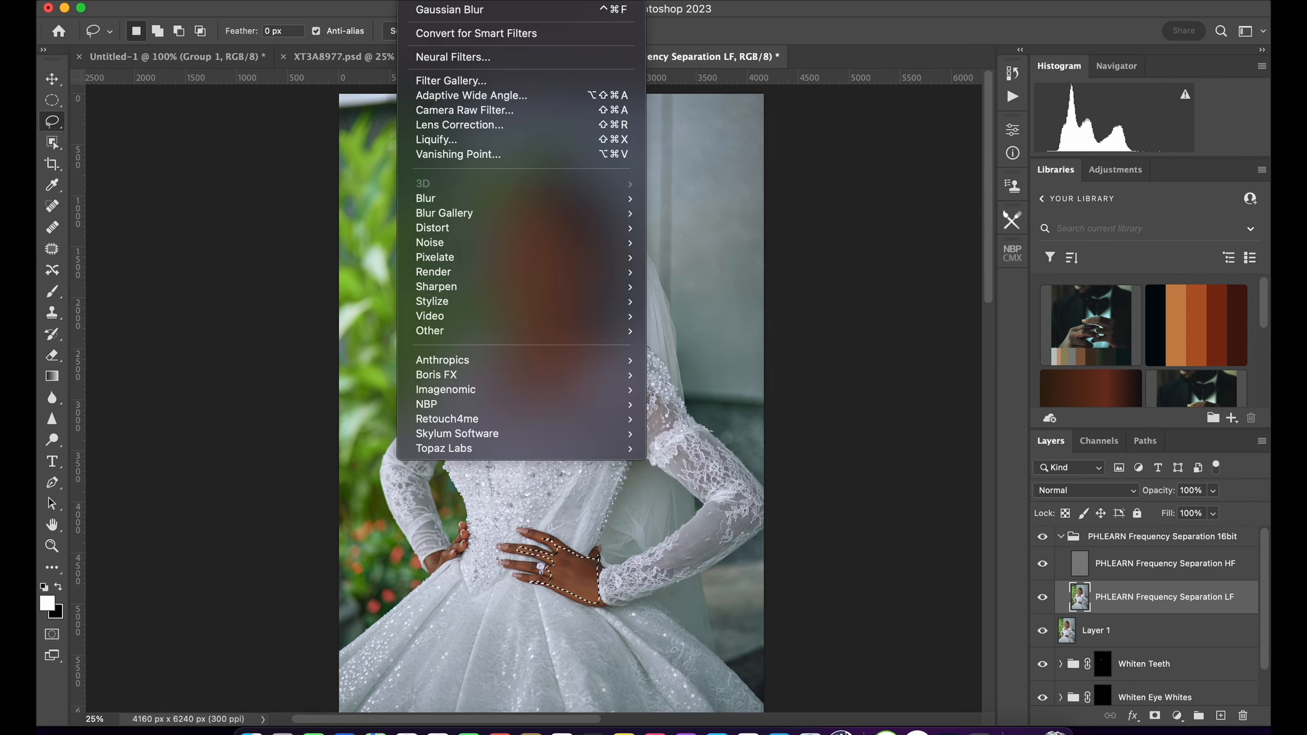
{"action": "left_click", "coordinate": [483, 11]}
{"action": "key", "text": "ctrl+d"}
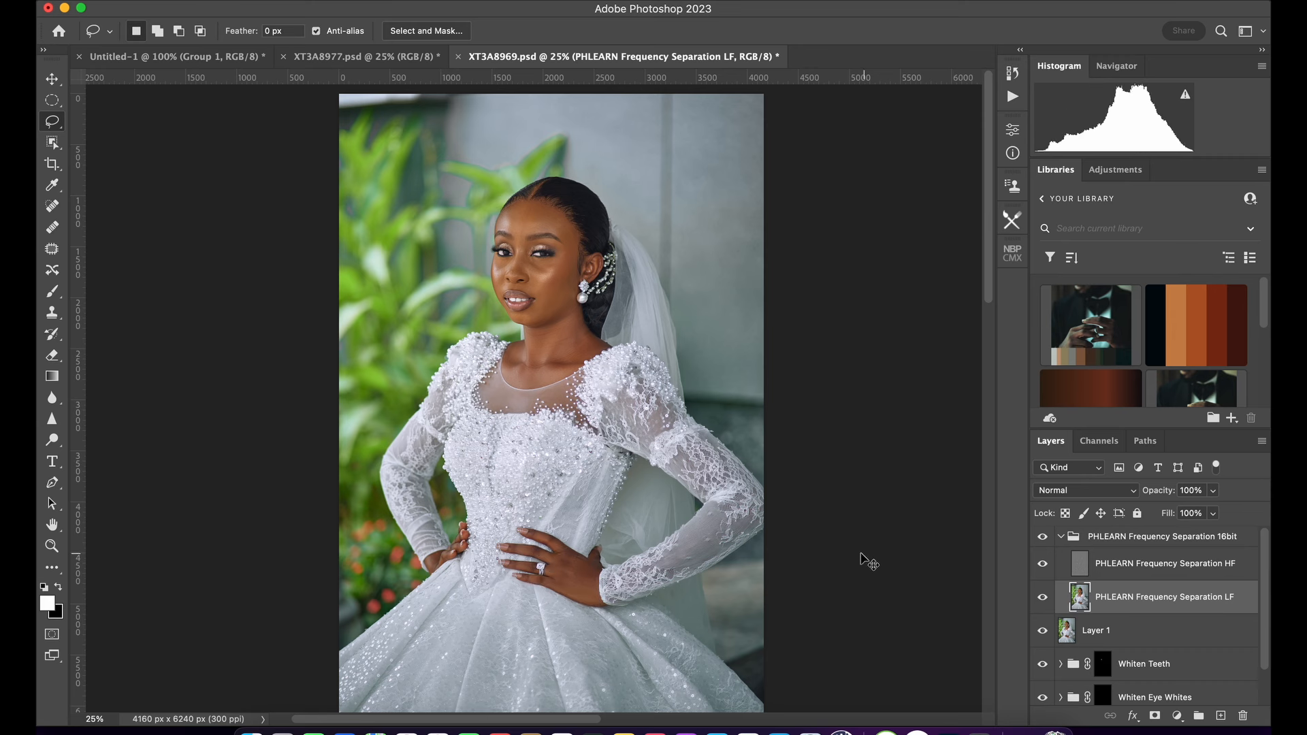
On the PHLEARN Frequency Separation HF layer, clean up skin texture beside the mouth and on the cheeks with a 60-pixel Clone Stamp.
{"action": "left_click_drag", "start_coordinate": [615, 377], "coordinate": [600, 465]}
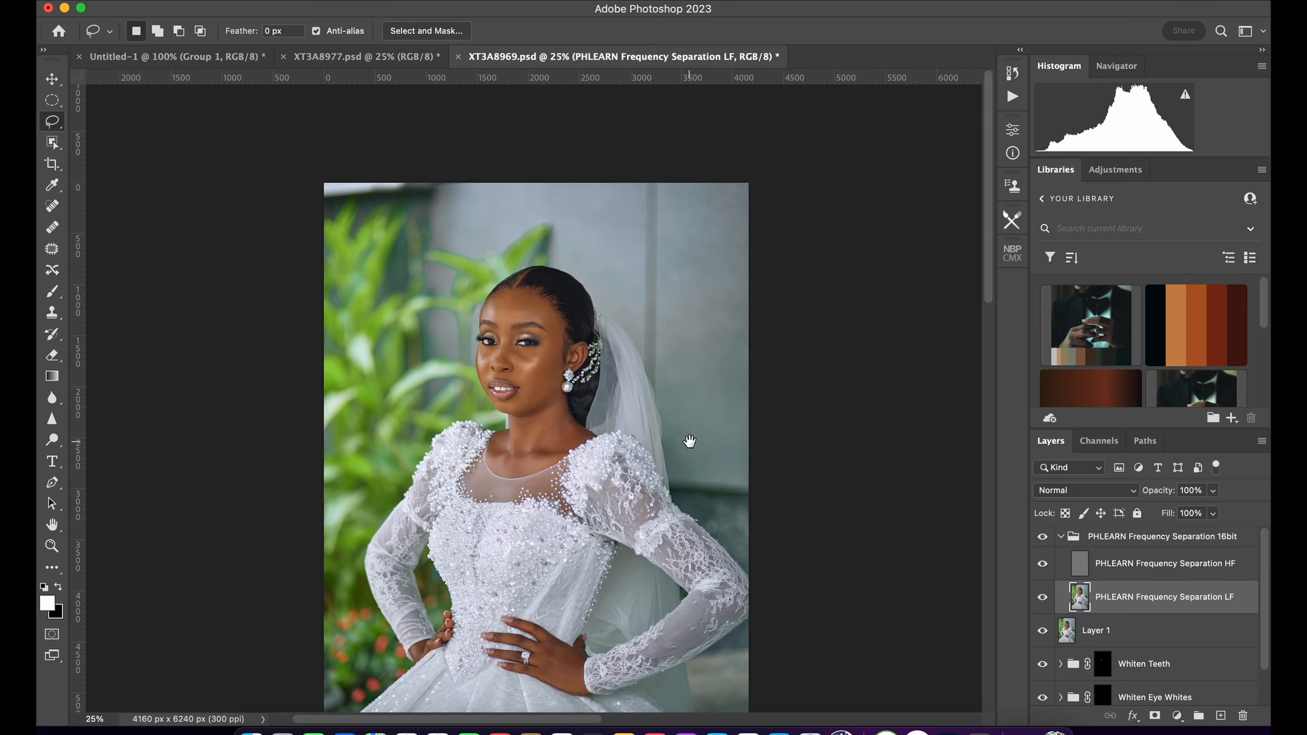
{"action": "key", "text": "ctrl+equal"}
{"action": "key", "text": "ctrl+equal"}
{"action": "key", "text": "ctrl+equal"}
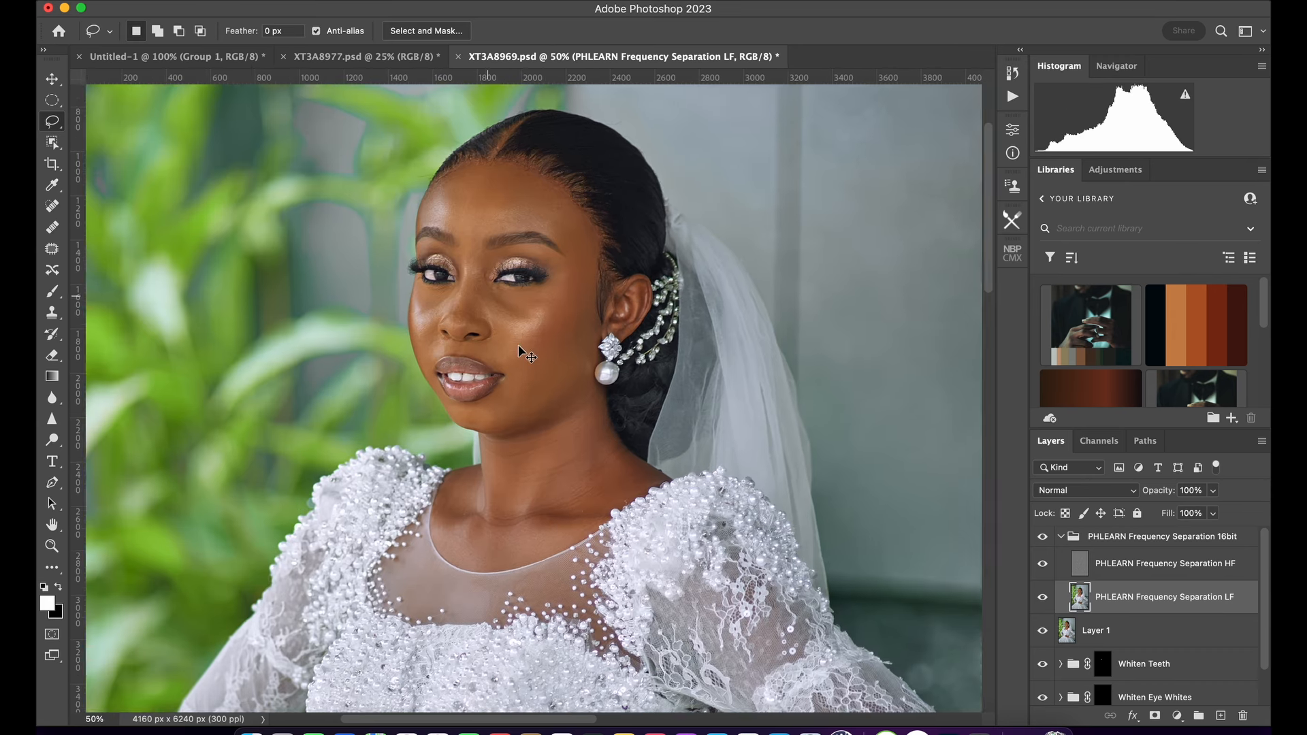
{"action": "left_click_drag", "start_coordinate": [517, 345], "coordinate": [516, 383]}
{"action": "key", "text": "ctrl+equal"}
{"action": "left_click", "coordinate": [1132, 566]}
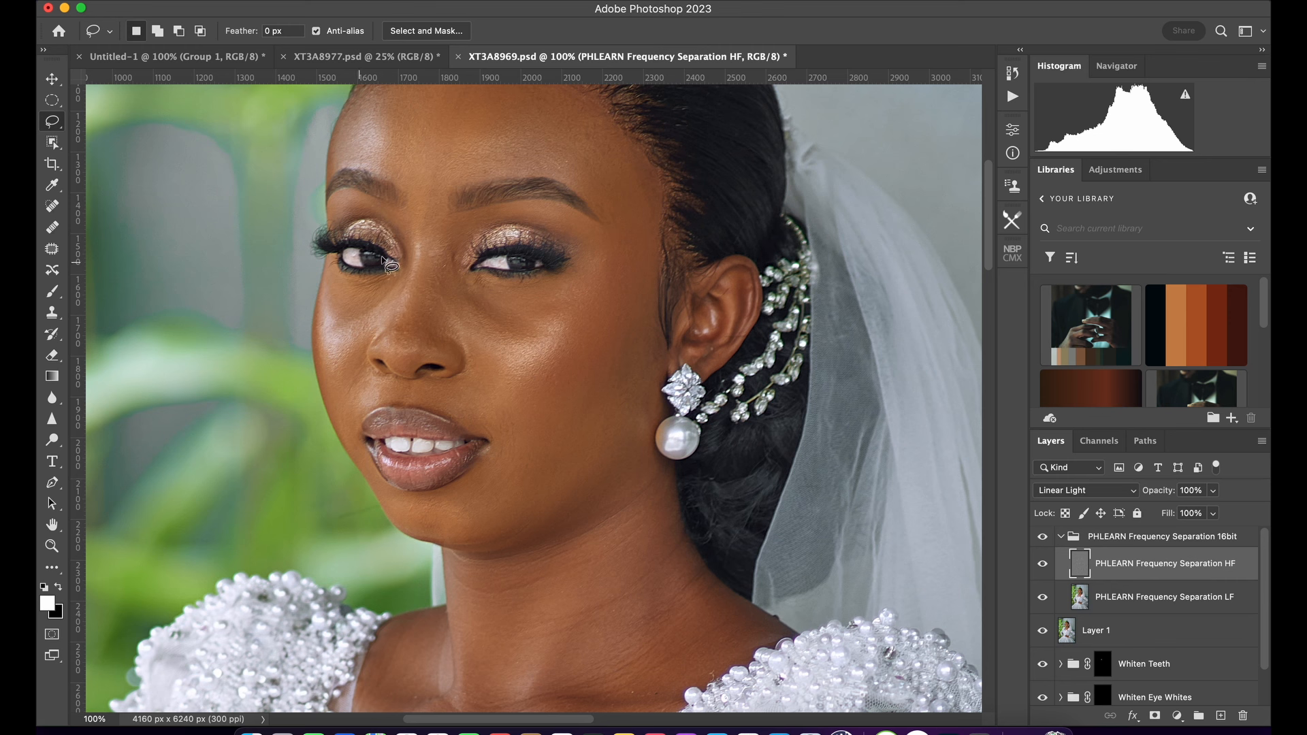
{"action": "key", "text": "s"}
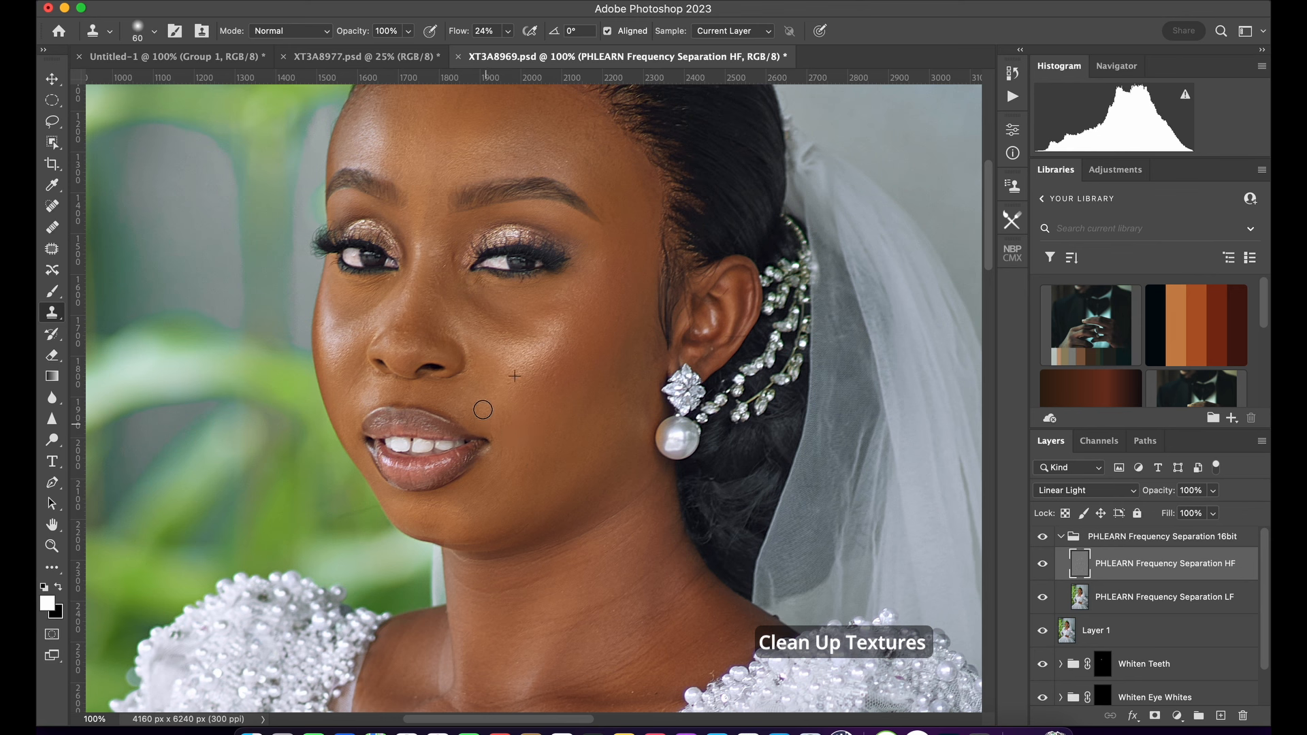
{"action": "mouse_move", "coordinate": [482, 410]}
{"action": "left_mouse_down"}
{"action": "mouse_move", "coordinate": [520, 420]}
{"action": "mouse_move", "coordinate": [503, 449]}
{"action": "mouse_move", "coordinate": [530, 444]}
{"action": "mouse_move", "coordinate": [497, 463]}
{"action": "left_mouse_up"}
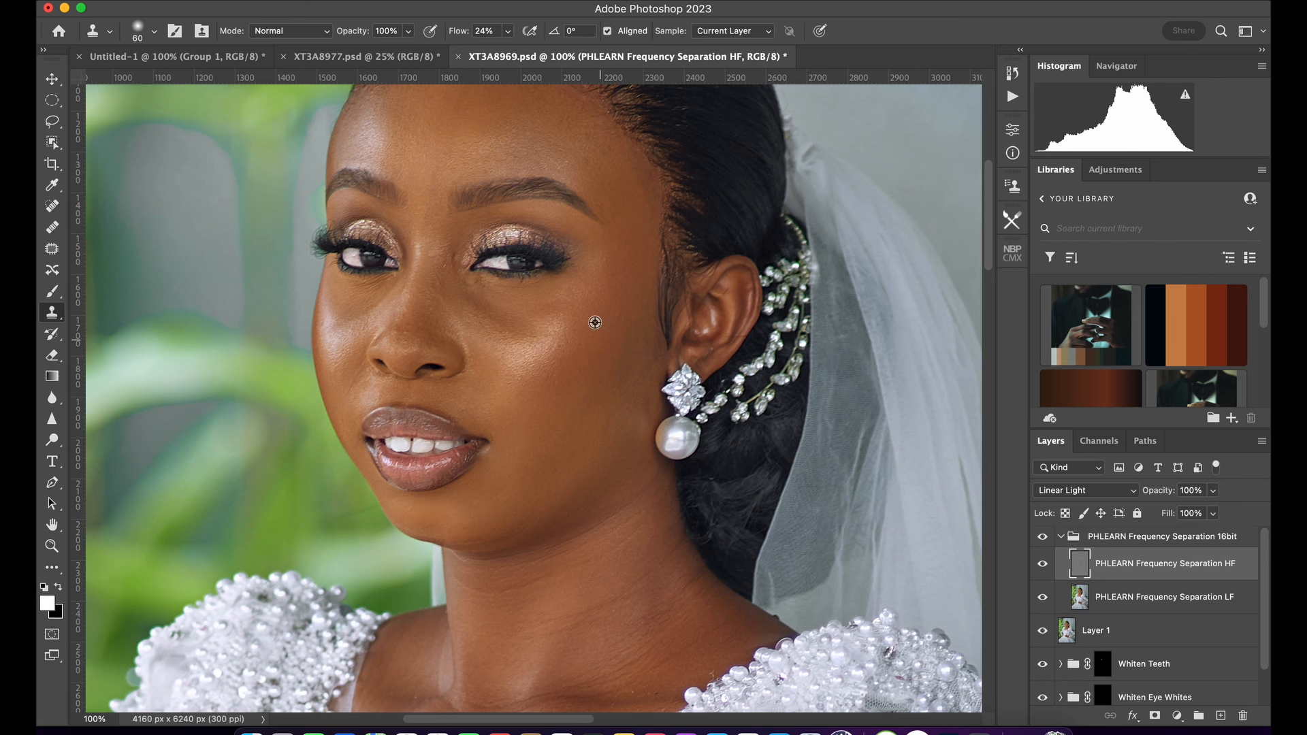
{"action": "mouse_move", "coordinate": [355, 378]}
{"action": "left_mouse_down"}
{"action": "mouse_move", "coordinate": [351, 354]}
{"action": "mouse_move", "coordinate": [346, 401]}
{"action": "left_mouse_up"}
{"action": "left_click", "coordinate": [354, 356], "text": "alt"}
Enlarge the Clone Stamp brush to 125 pixels and clone clean skin texture over the nose bridge, under-eye area and nearer cheek.
{"action": "left_click_drag", "start_coordinate": [549, 327], "coordinate": [544, 446]}
{"action": "key", "text": "bracketright"}
{"action": "key", "text": "bracketright"}
{"action": "key", "text": "bracketright"}
{"action": "key", "text": "bracketright"}
{"action": "key", "text": "bracketright"}
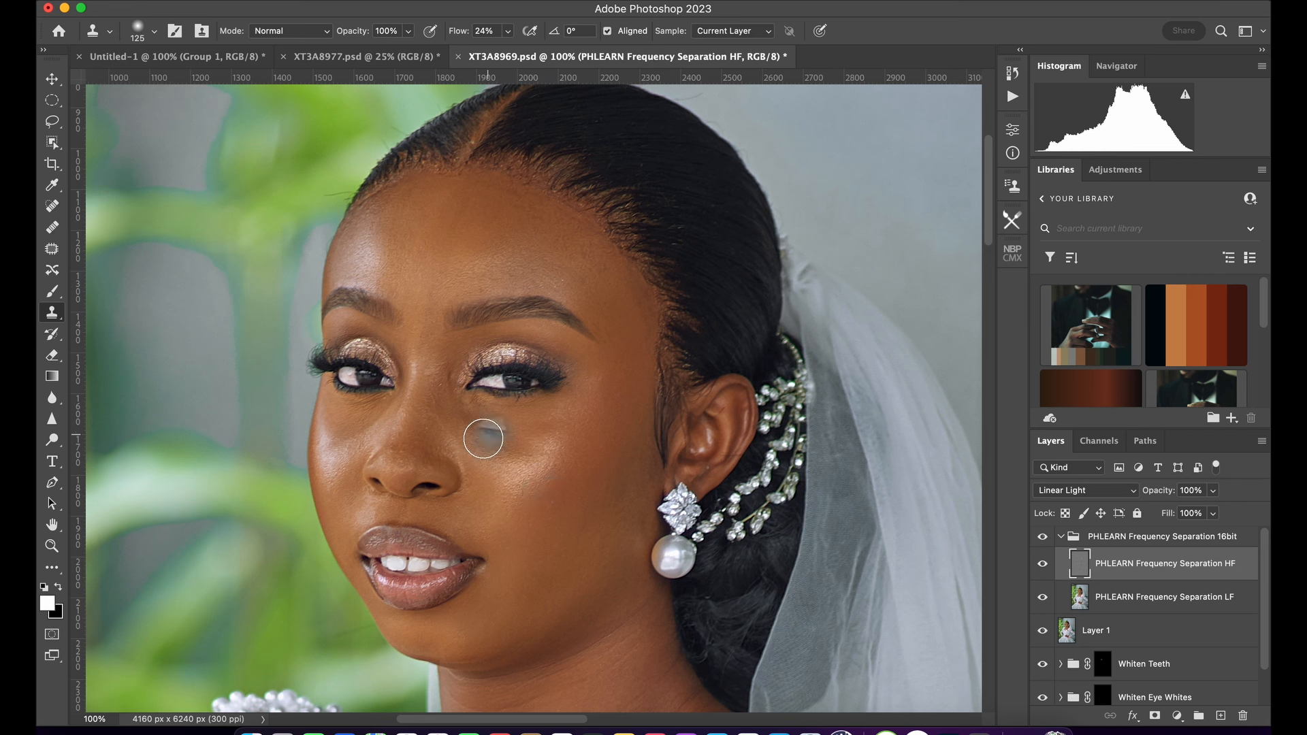
{"action": "left_click", "coordinate": [442, 429], "text": "alt"}
{"action": "left_click_drag", "start_coordinate": [446, 379], "coordinate": [443, 403]}
{"action": "left_click", "coordinate": [543, 476], "text": "alt"}
{"action": "mouse_move", "coordinate": [506, 453]}
{"action": "left_mouse_down"}
{"action": "mouse_move", "coordinate": [492, 446]}
{"action": "mouse_move", "coordinate": [518, 477]}
{"action": "left_mouse_up"}
{"action": "left_click", "coordinate": [539, 450], "text": "alt"}
{"action": "left_click", "coordinate": [523, 451], "text": "alt"}
{"action": "left_click", "coordinate": [509, 444], "text": "alt"}
{"action": "mouse_move", "coordinate": [490, 435]}
{"action": "left_mouse_down"}
{"action": "mouse_move", "coordinate": [547, 430]}
{"action": "mouse_move", "coordinate": [437, 406]}
{"action": "left_mouse_up"}
{"action": "left_click", "coordinate": [478, 419]}
{"action": "left_click", "coordinate": [543, 437], "text": "alt"}
{"action": "left_click", "coordinate": [547, 429]}
{"action": "left_click", "coordinate": [470, 436], "text": "alt"}
Clone clean skin texture across the forehead, along the hairline and down to the temple with the 125-pixel brush.
{"action": "left_click", "coordinate": [460, 258], "text": "alt"}
{"action": "left_click_drag", "start_coordinate": [425, 298], "coordinate": [423, 315]}
{"action": "left_click", "coordinate": [431, 256], "text": "alt"}
{"action": "scroll", "coordinate": [462, 219], "scroll_direction": "down", "scroll_amount": 1}
{"action": "left_click", "coordinate": [478, 239], "text": "alt"}
{"action": "left_click_drag", "start_coordinate": [468, 209], "coordinate": [465, 208]}
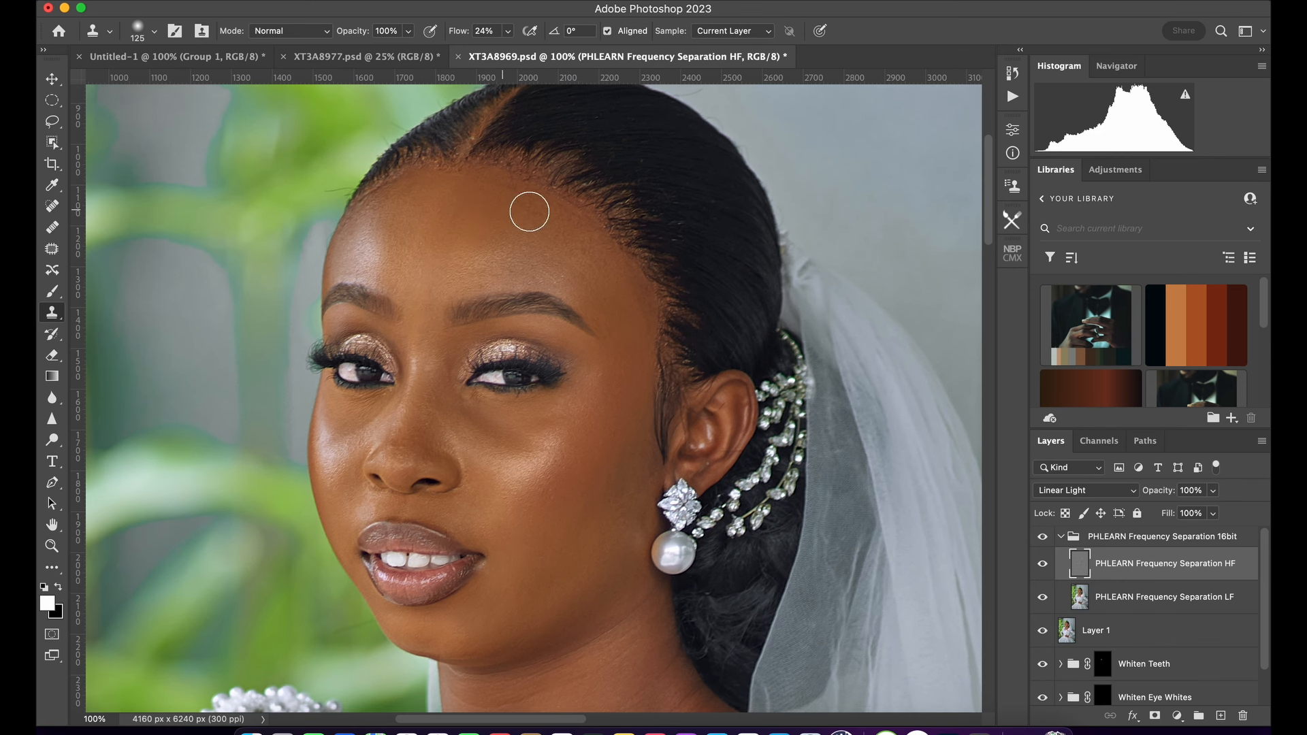
{"action": "left_click", "coordinate": [497, 209], "text": "alt"}
{"action": "left_click_drag", "start_coordinate": [381, 200], "coordinate": [456, 187]}
{"action": "left_click", "coordinate": [524, 230], "text": "alt"}
{"action": "left_click_drag", "start_coordinate": [561, 215], "coordinate": [594, 234]}
{"action": "left_click", "coordinate": [564, 234], "text": "alt"}
{"action": "left_click", "coordinate": [565, 228], "text": "alt"}
{"action": "left_click", "coordinate": [615, 304], "text": "alt"}
{"action": "left_click_drag", "start_coordinate": [639, 337], "coordinate": [634, 305]}
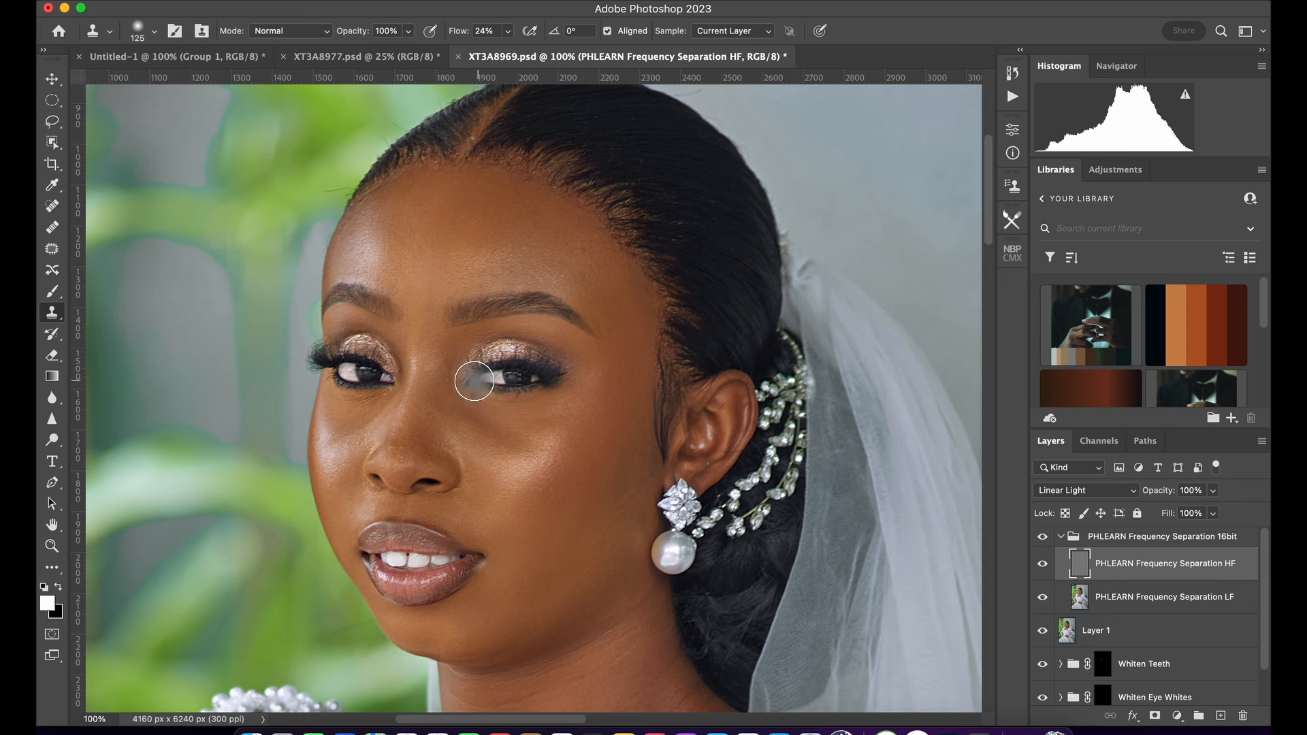
Reduce the Clone Stamp brush to 80 pixels and clean up the texture beside the nose below the inner eye corner.
{"action": "key", "text": "bracketleft"}
{"action": "key", "text": "bracketleft"}
{"action": "key", "text": "bracketleft"}
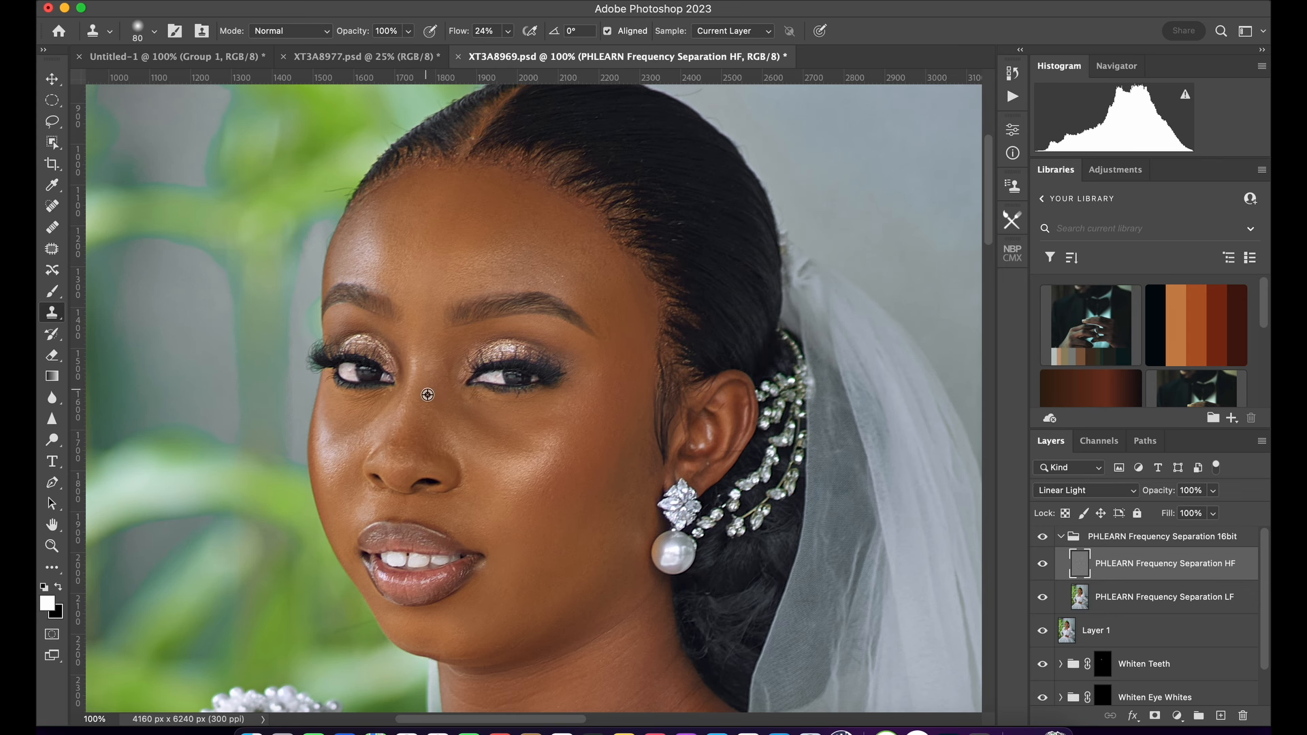
{"action": "left_click", "coordinate": [482, 424], "text": "alt"}
{"action": "left_click_drag", "start_coordinate": [475, 410], "coordinate": [467, 400]}
{"action": "key", "text": "super+minus"}
{"action": "key", "text": "super+minus"}
{"action": "key", "text": "super+equal"}
{"action": "key", "text": "super+equal"}
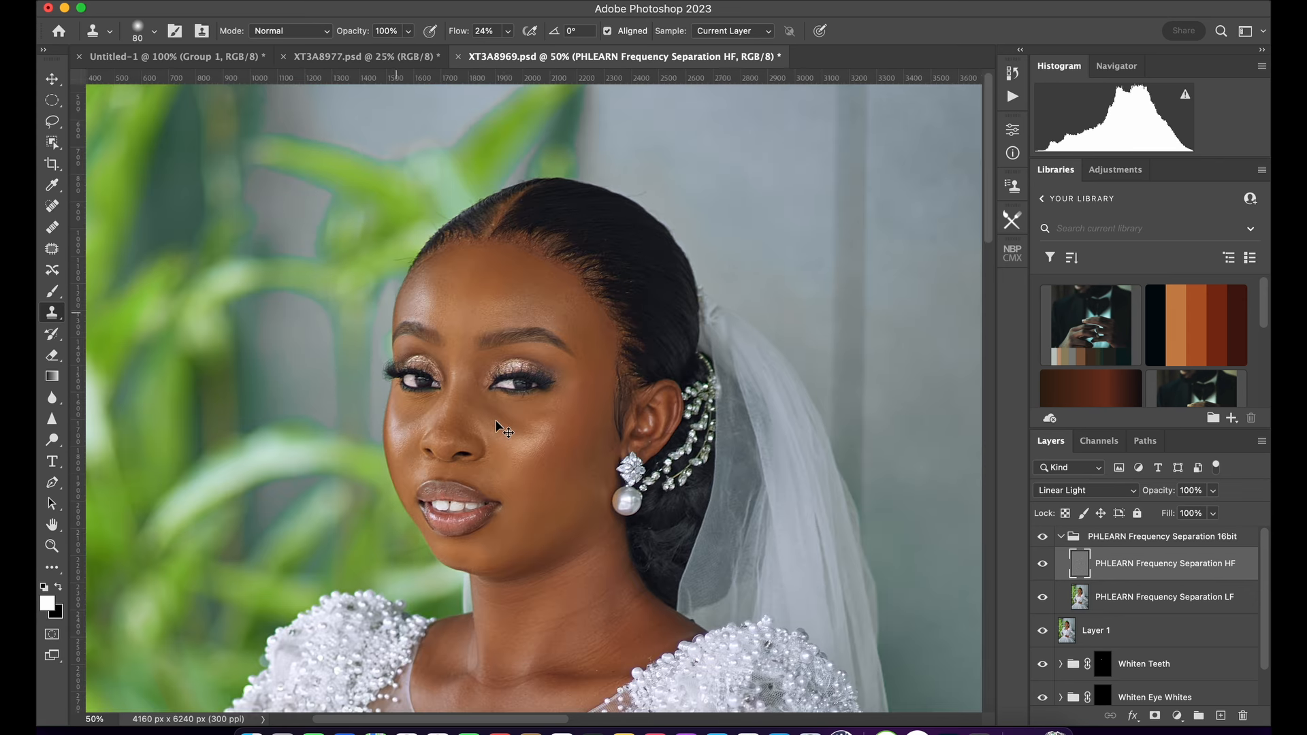
Reduce the Clone Stamp brush to 50 pixels, refine the texture around the nose and cheek, and review the whole portrait.
{"action": "key", "text": "bracketleft"}
{"action": "key", "text": "bracketleft"}
{"action": "key", "text": "bracketleft"}
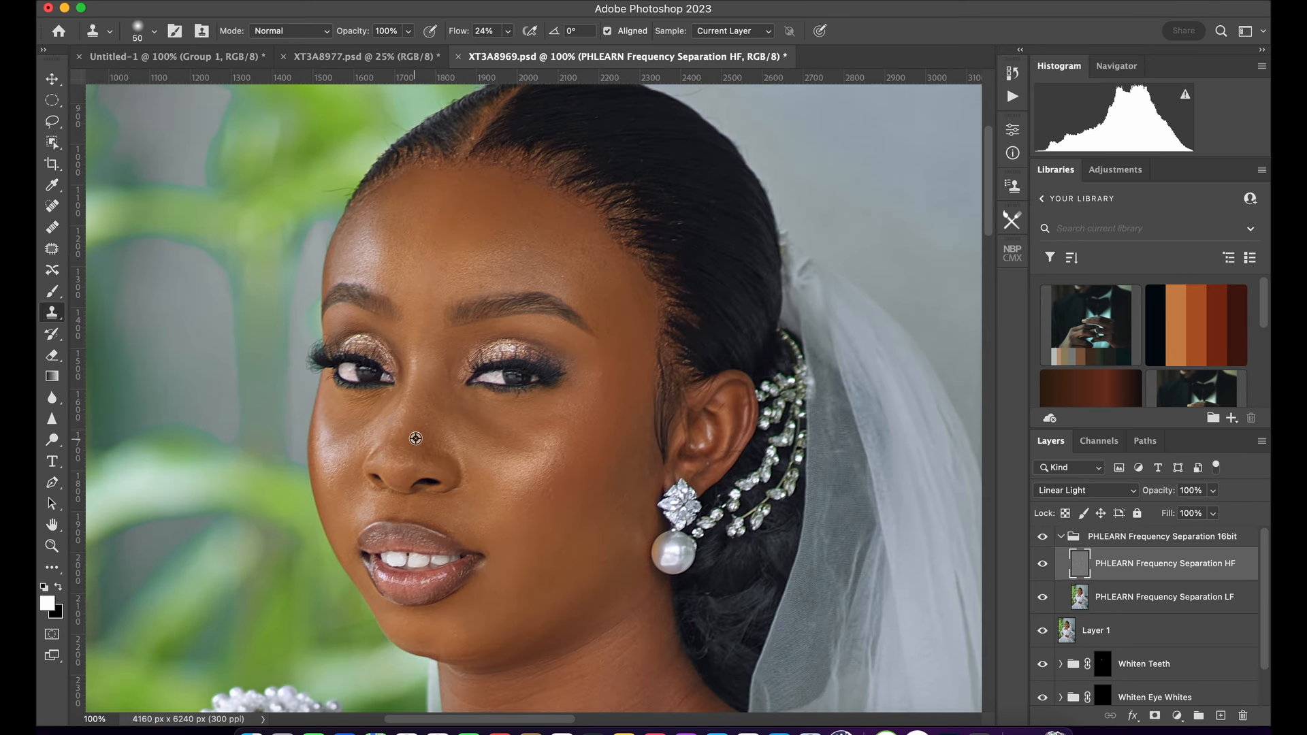
{"action": "left_click", "coordinate": [511, 483], "text": "alt"}
{"action": "key", "text": "super+minus"}
{"action": "key", "text": "super+minus"}
{"action": "key", "text": "super+minus"}
{"action": "key", "text": "super+minus"}
{"action": "key", "text": "super+minus"}
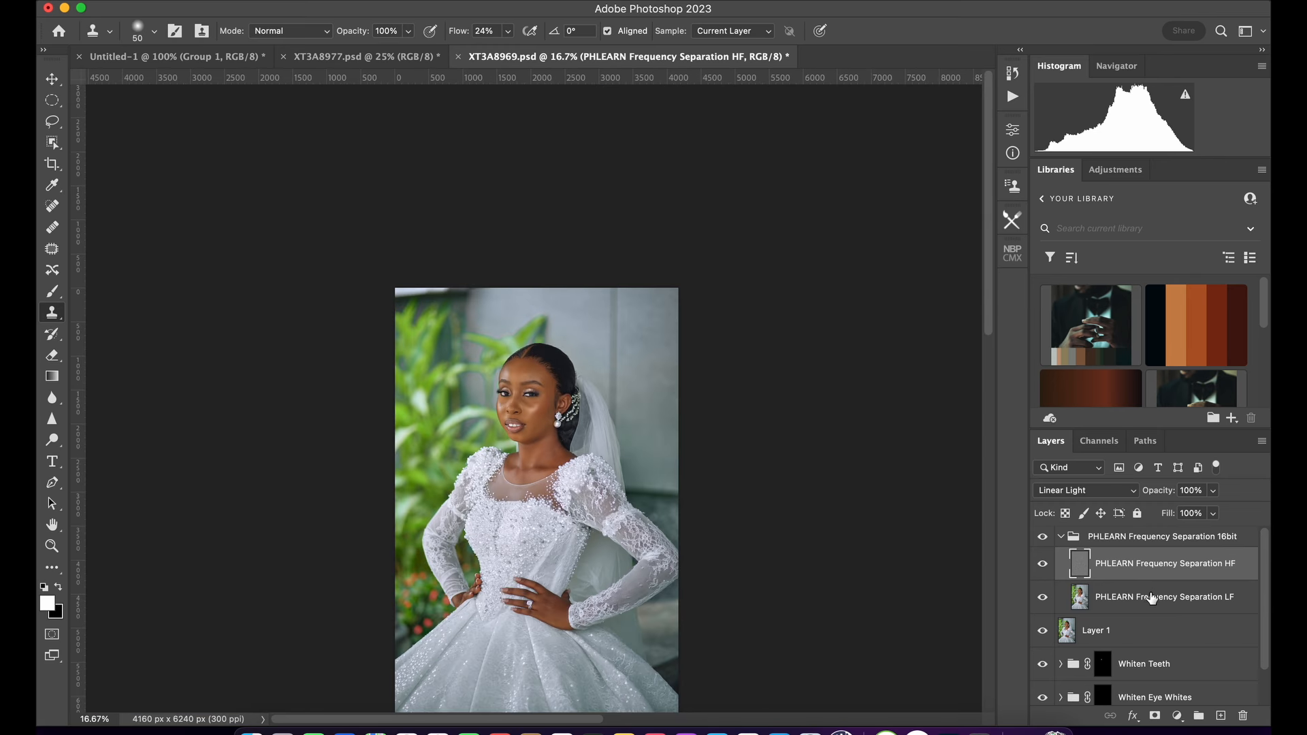
Activate the PHLEARN Frequency Separation LF layer and switch to the Mixer Brush tool.
{"action": "left_click", "coordinate": [1148, 603]}
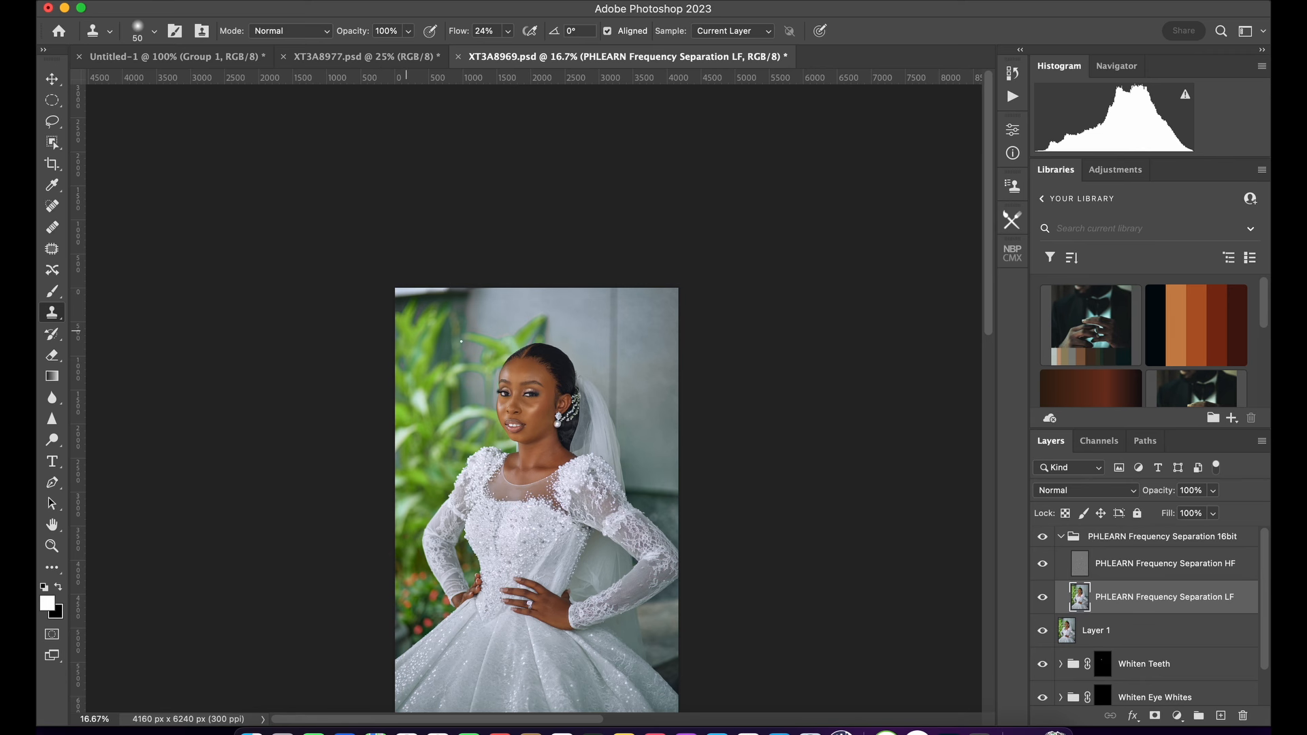
{"action": "key", "text": "b"}
{"action": "left_click", "coordinate": [54, 574]}
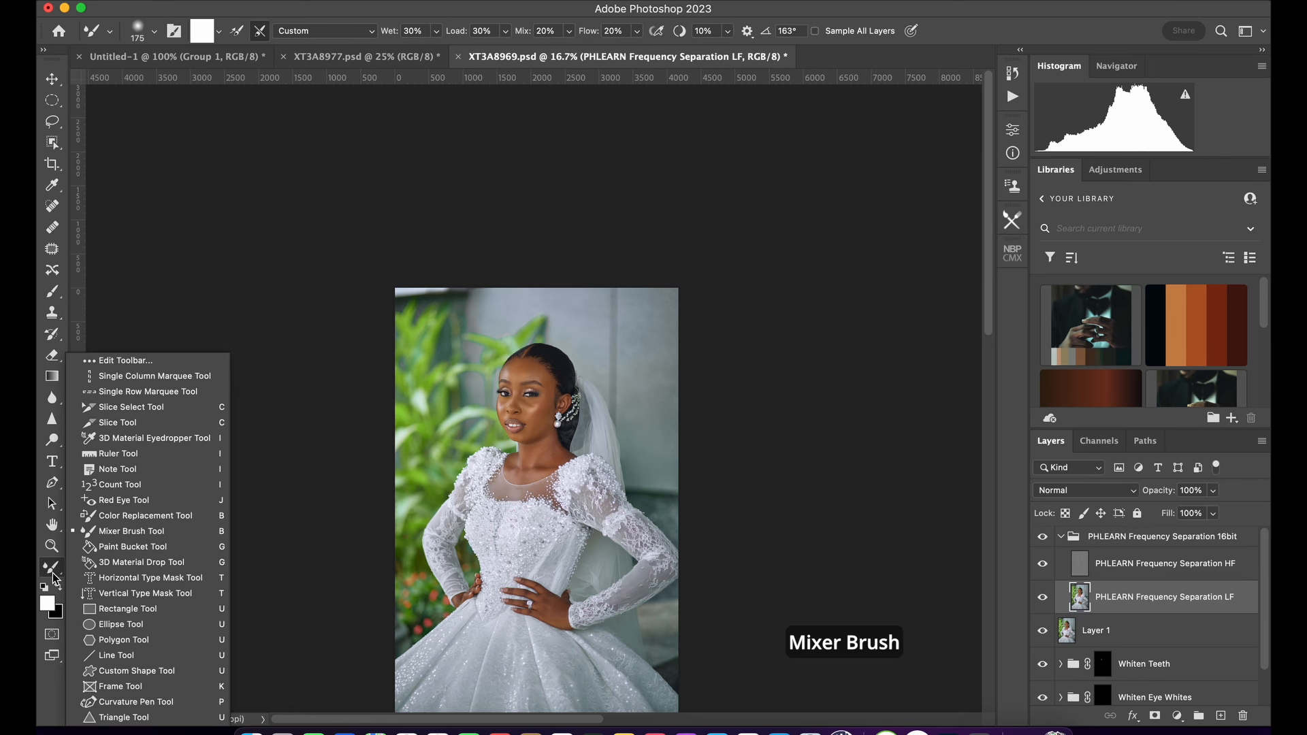
{"action": "left_click", "coordinate": [108, 533]}
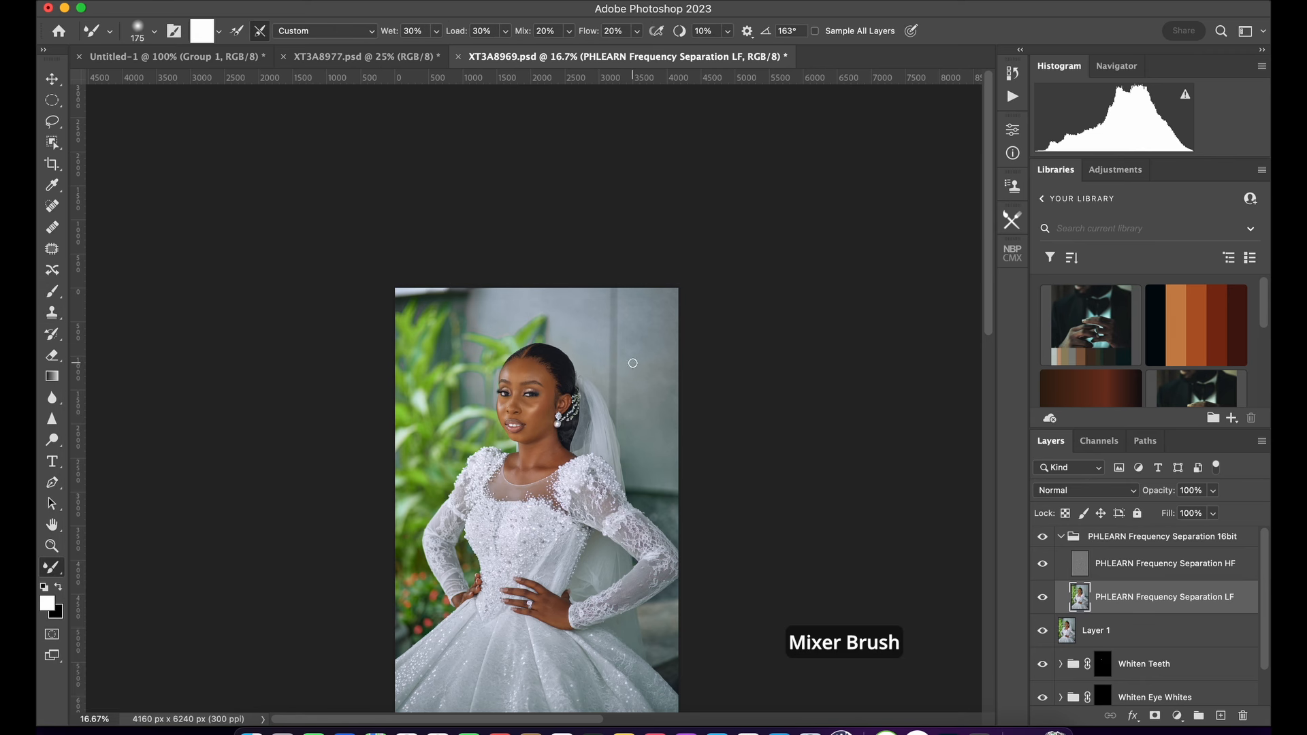
Enlarge the Mixer Brush to 300 pixels and blend the skin tones across the forehead.
{"action": "key", "text": "super+plus"}
{"action": "key", "text": "super+plus"}
{"action": "key", "text": "super+plus"}
{"action": "key", "text": "super+plus"}
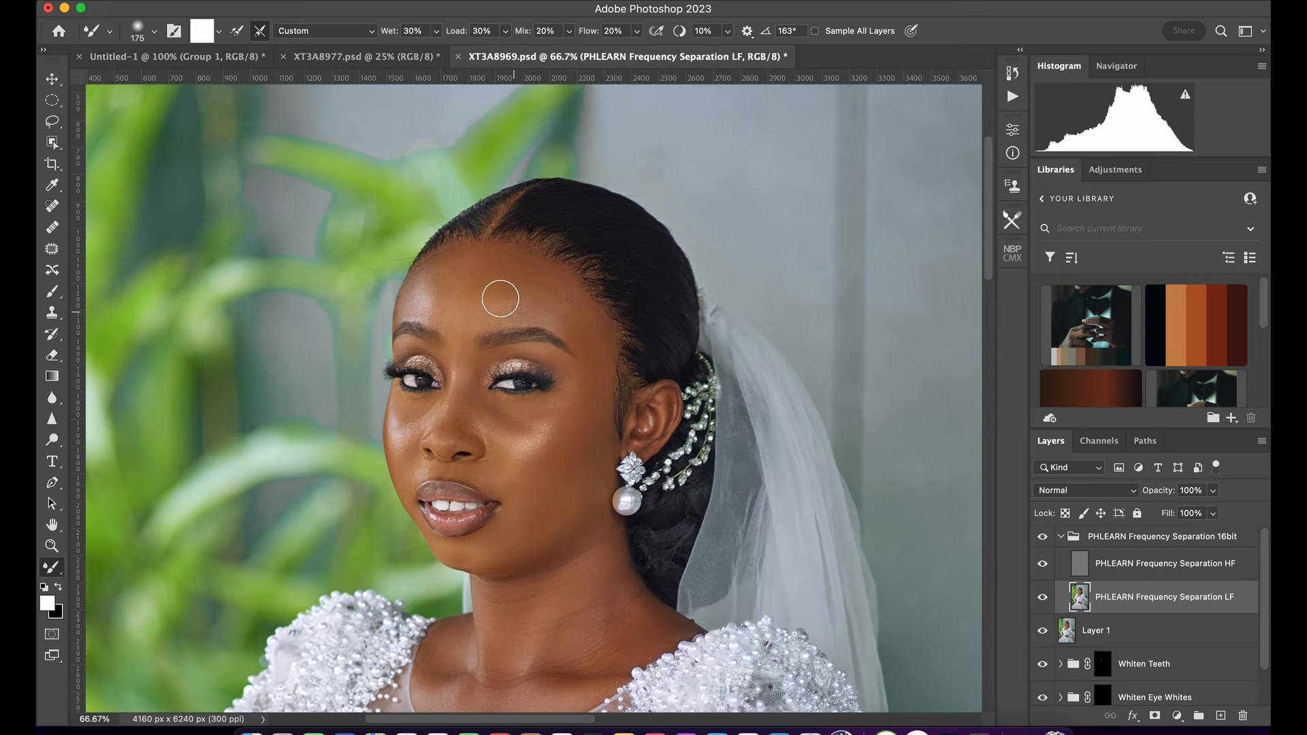
{"action": "key", "text": "bracketright"}
{"action": "key", "text": "bracketright"}
{"action": "key", "text": "bracketright"}
{"action": "key", "text": "bracketleft"}
{"action": "left_click", "coordinate": [467, 316]}
{"action": "key", "text": "bracketright"}
{"action": "left_click_drag", "start_coordinate": [467, 312], "coordinate": [463, 303]}
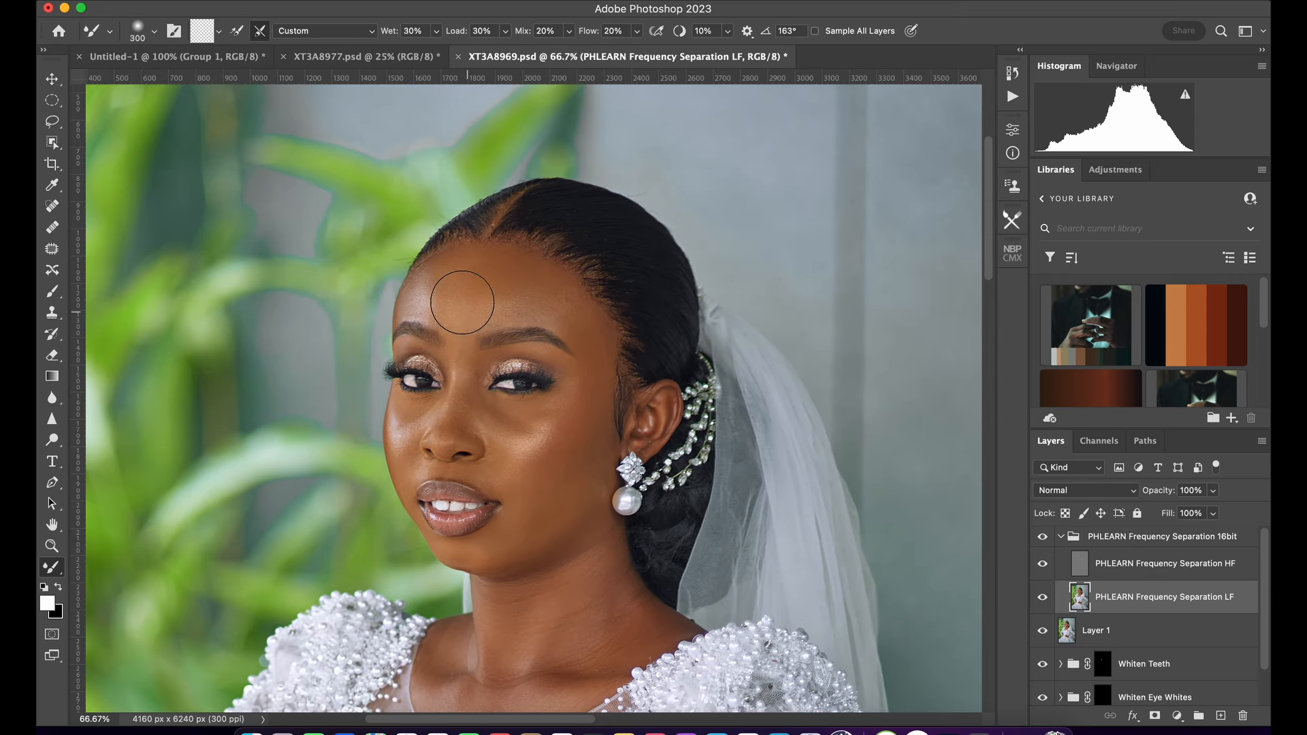
{"action": "key", "text": "bracketleft"}
{"action": "key", "text": "bracketleft"}
{"action": "key", "text": "bracketright"}
{"action": "key", "text": "bracketright"}
{"action": "key", "text": "super+minus"}
{"action": "key", "text": "super+minus"}
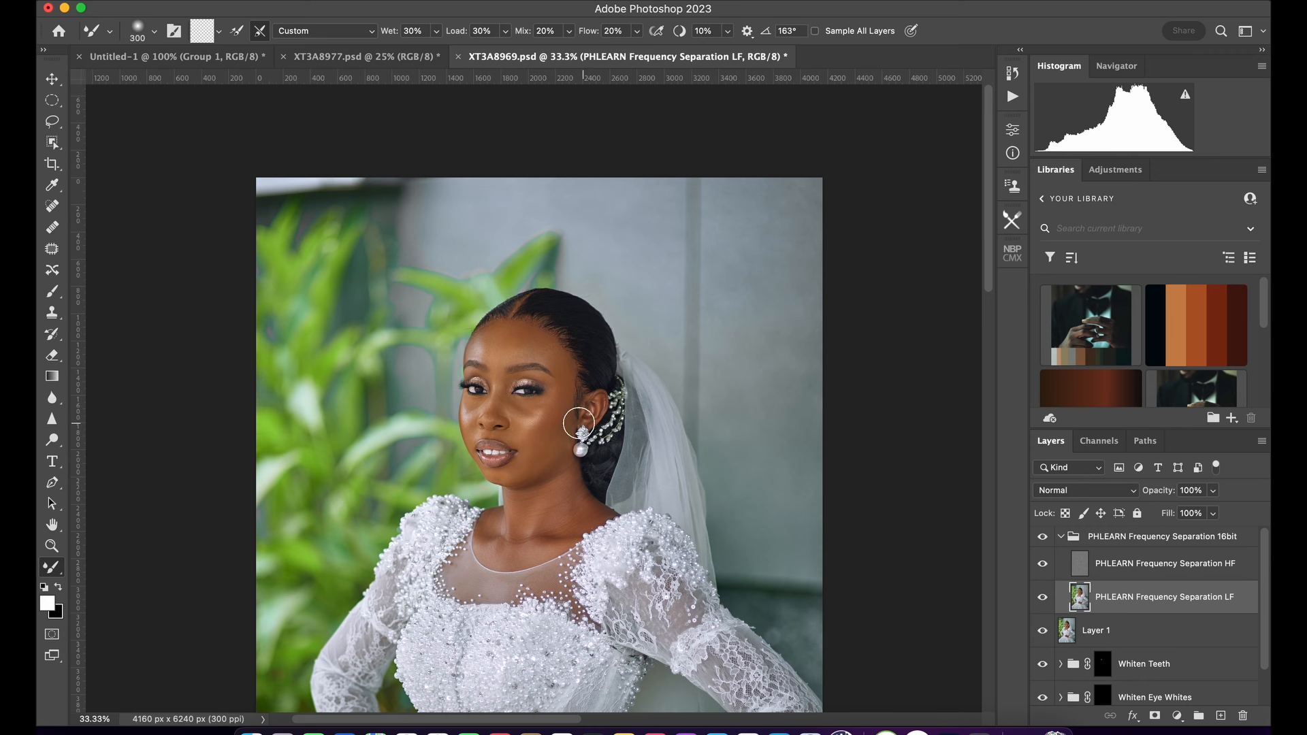
Reduce the Mixer Brush to 60 pixels and smooth the skin tones under the nearer eye.
{"action": "key", "text": "bracketleft"}
{"action": "key", "text": "super+plus"}
{"action": "key", "text": "super+plus"}
{"action": "key", "text": "super+plus"}
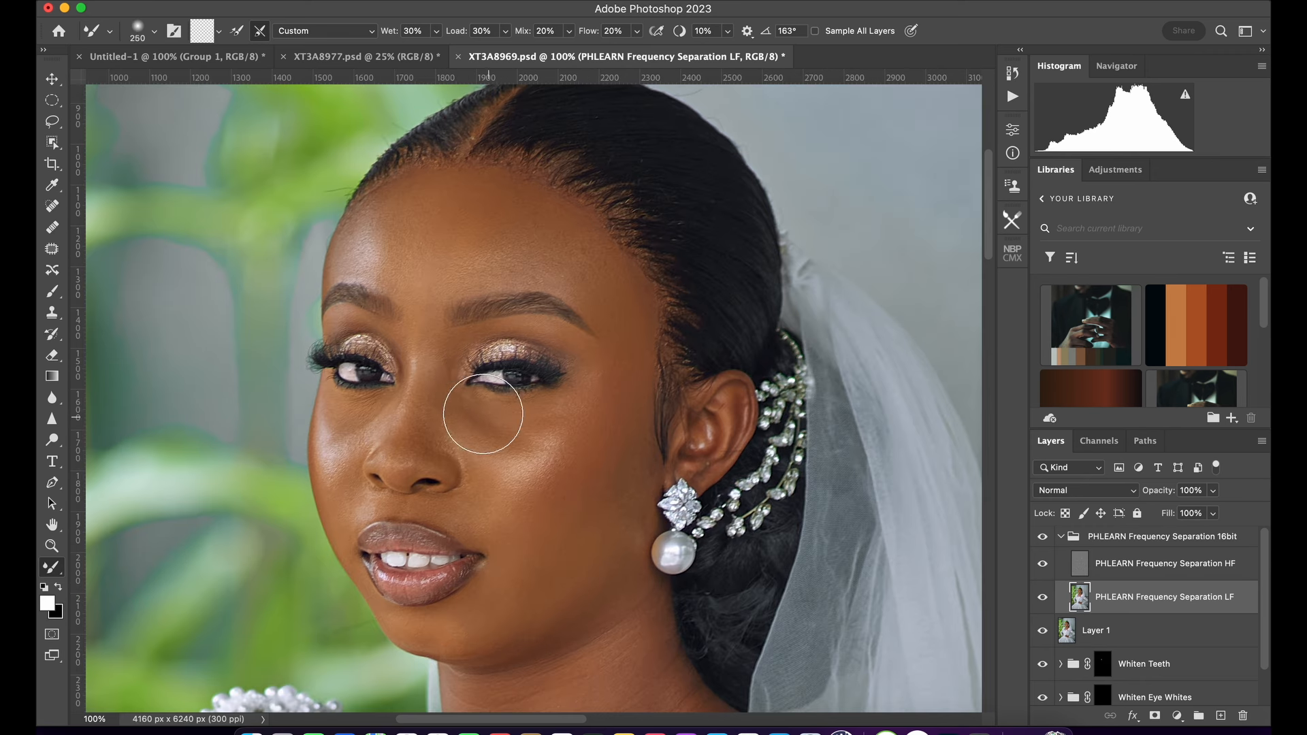
{"action": "key", "text": "bracketleft"}
{"action": "key", "text": "bracketleft"}
{"action": "key", "text": "bracketleft"}
{"action": "key", "text": "bracketleft"}
{"action": "key", "text": "bracketleft"}
{"action": "key", "text": "bracketleft"}
{"action": "key", "text": "bracketleft"}
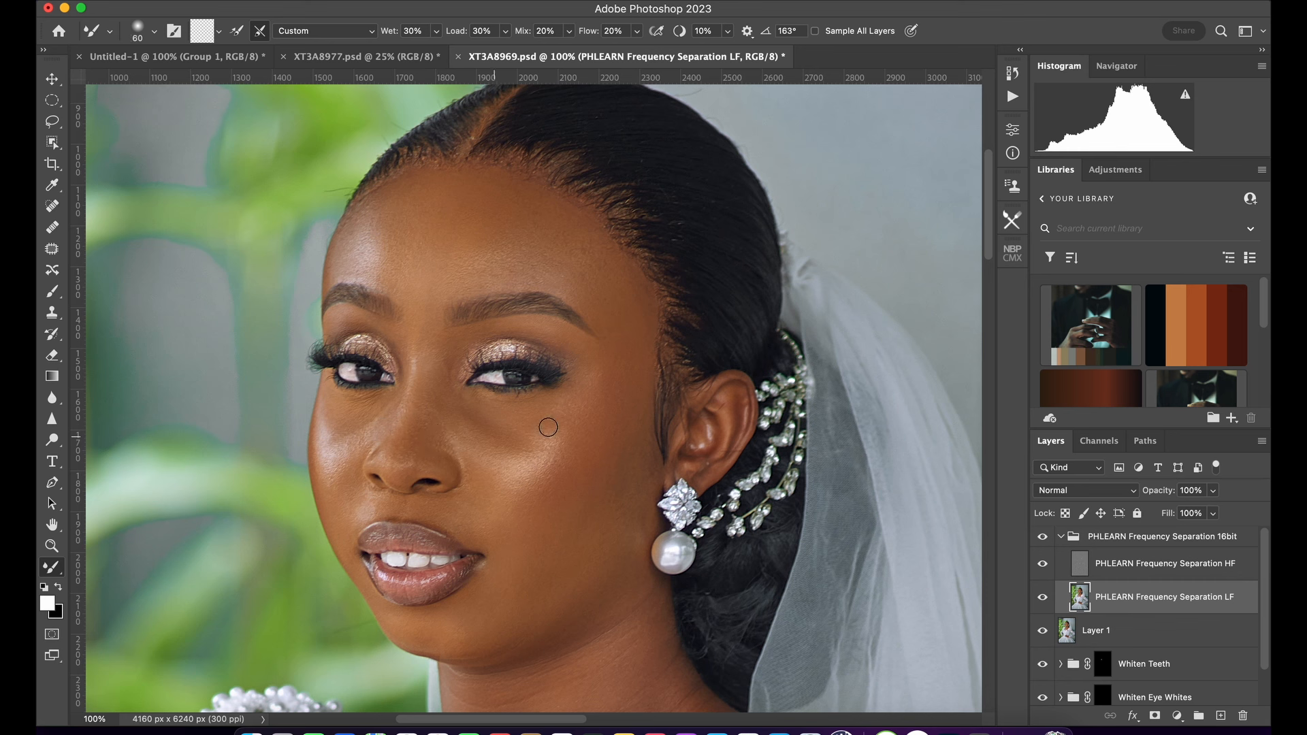
{"action": "key", "text": "super+minus"}
{"action": "key", "text": "super+minus"}
{"action": "key", "text": "super+minus"}
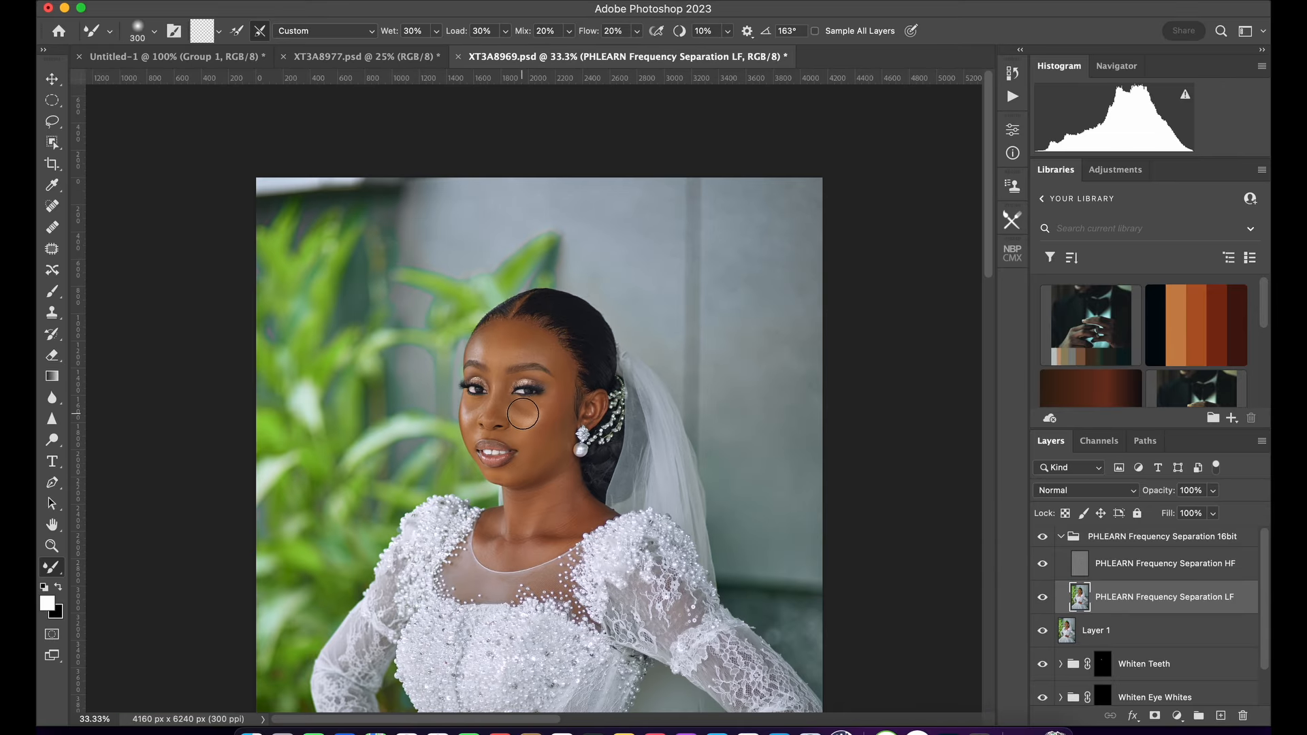
Blend the skin tones along the nearer cheek toward the ear with the Mixer Brush at 200 pixels.
{"action": "key", "text": "bracketright"}
{"action": "key", "text": "super+equal"}
{"action": "key", "text": "bracketleft"}
{"action": "key", "text": "bracketleft"}
{"action": "key", "text": "bracketleft"}
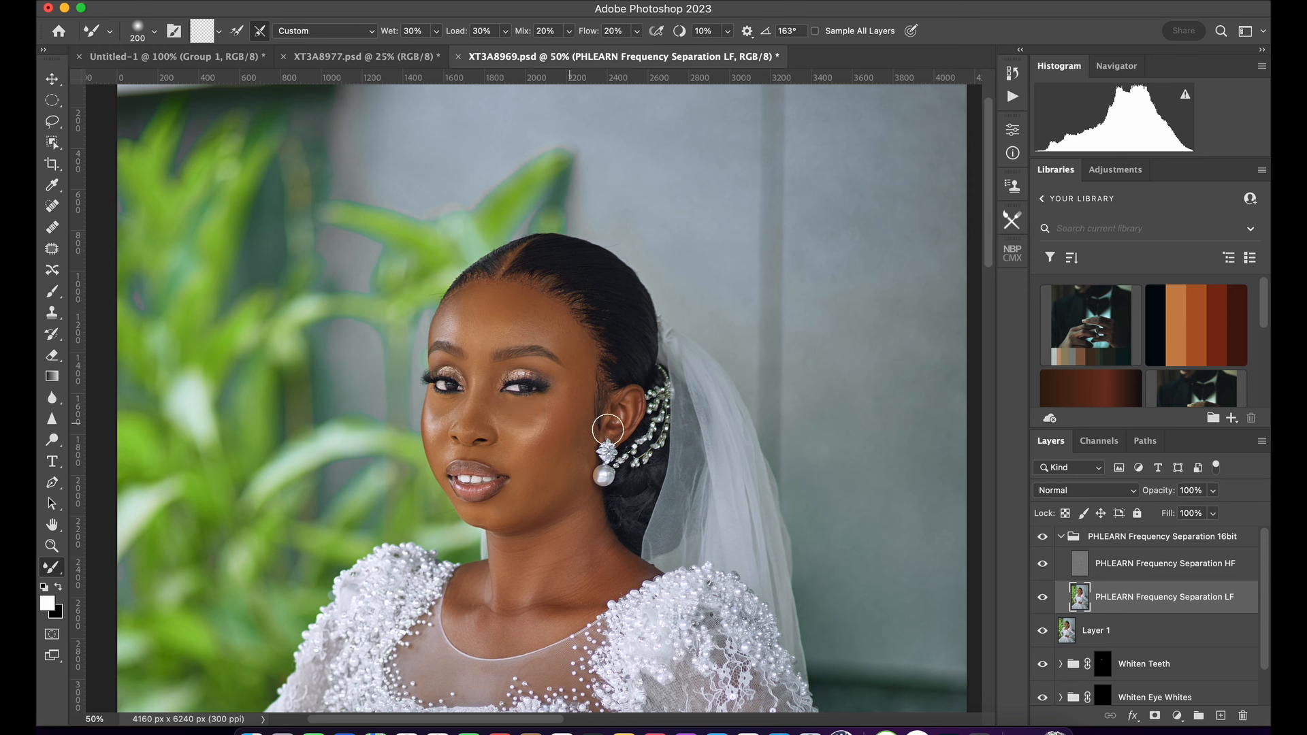
Reduce the Mixer Brush to 125 pixels and blend the skin tones on the farther cheek.
{"action": "key", "text": "bracketleft"}
{"action": "key", "text": "bracketleft"}
{"action": "key", "text": "bracketright"}
{"action": "key", "text": "bracketright"}
{"action": "key", "text": "bracketright"}
{"action": "key", "text": "bracketright"}
{"action": "key", "text": "bracketleft"}
{"action": "key", "text": "bracketleft"}
{"action": "key", "text": "bracketleft"}
{"action": "key", "text": "bracketleft"}
{"action": "key", "text": "super+plus"}
{"action": "left_click_drag", "start_coordinate": [446, 443], "coordinate": [540, 432]}
{"action": "key", "text": "bracketleft"}
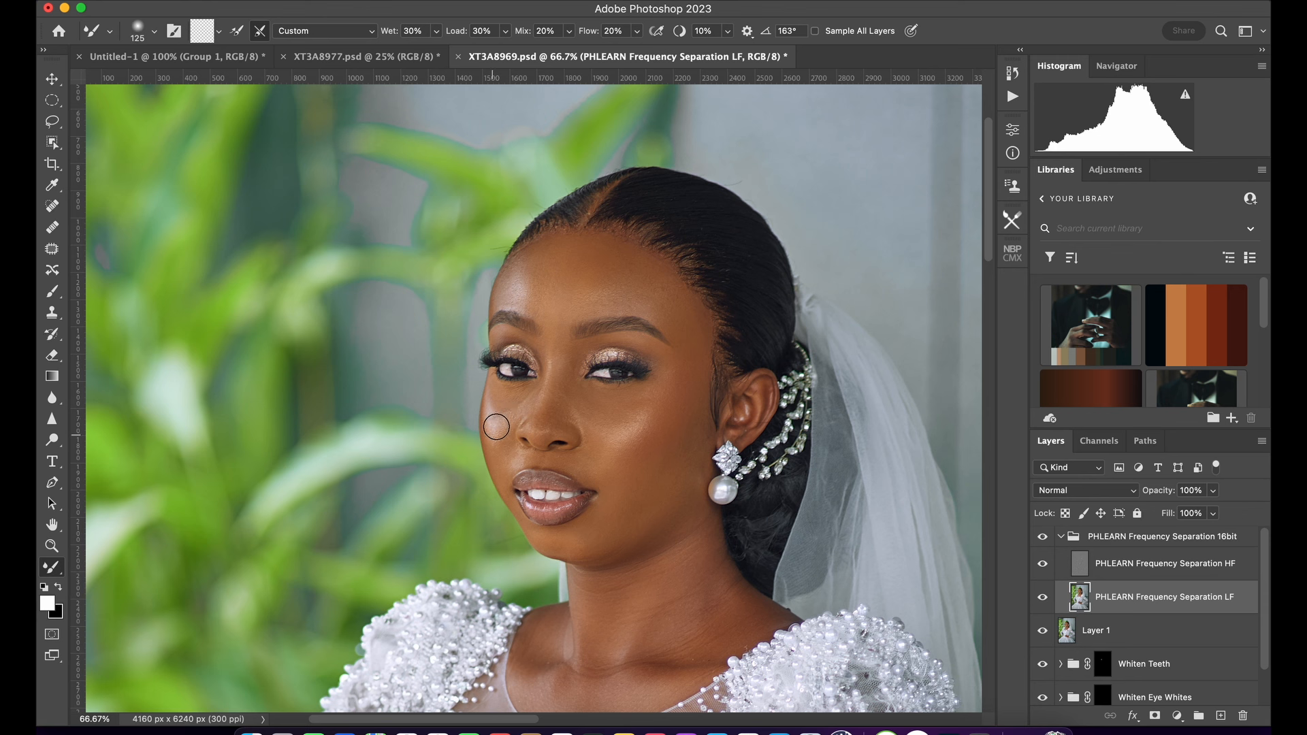
Reduce the Mixer Brush to 80 pixels, refine the tones beside the nose, and review the portrait.
{"action": "key", "text": "bracketleft"}
{"action": "key", "text": "bracketright"}
{"action": "key", "text": "ctrl+minus"}
{"action": "key", "text": "ctrl+minus"}
{"action": "key", "text": "ctrl+minus"}
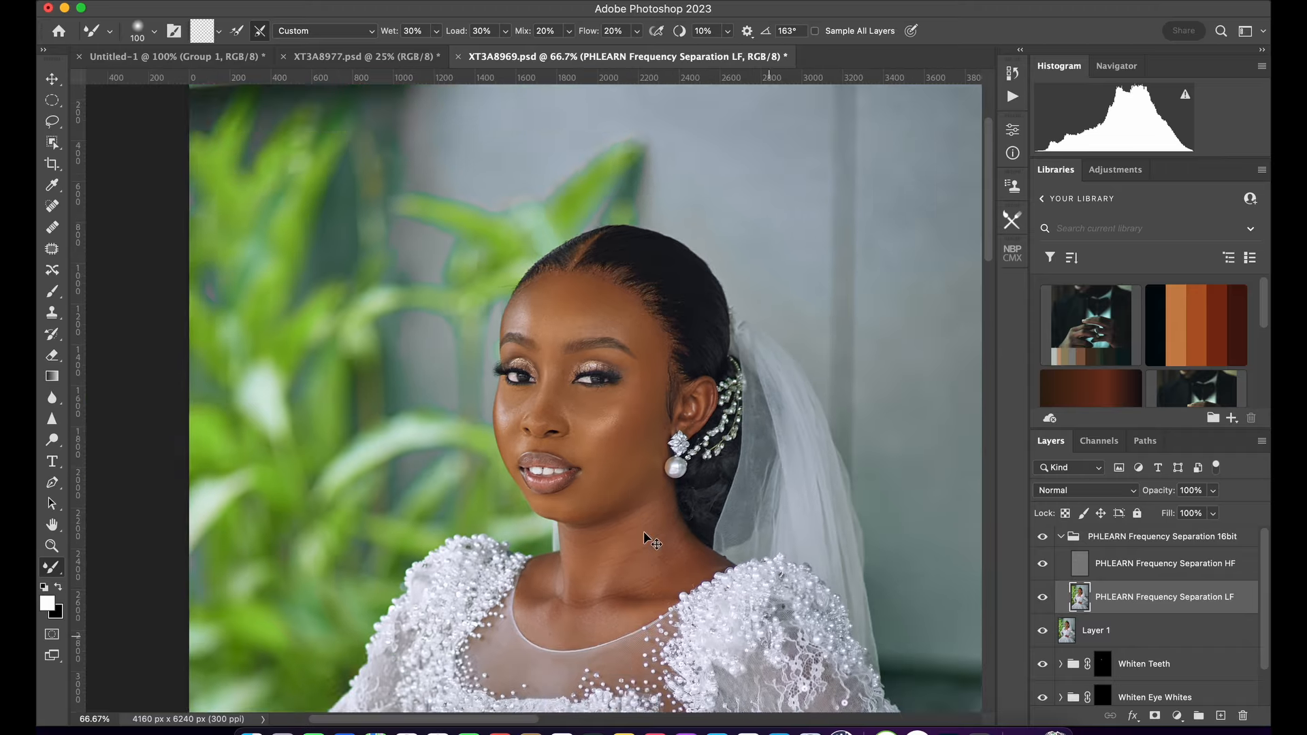
{"action": "key", "text": "ctrl+plus"}
{"action": "key", "text": "ctrl+plus"}
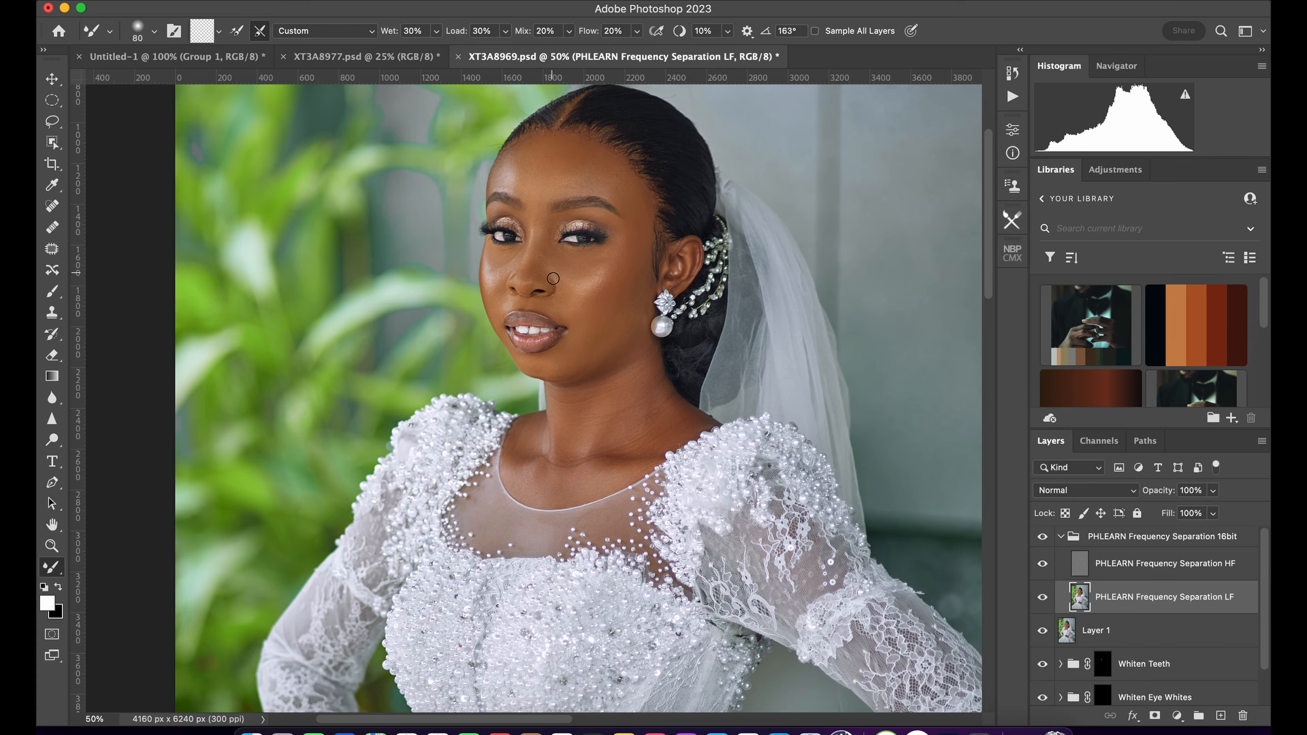
{"action": "key", "text": "ctrl+minus"}
{"action": "key", "text": "ctrl+minus"}
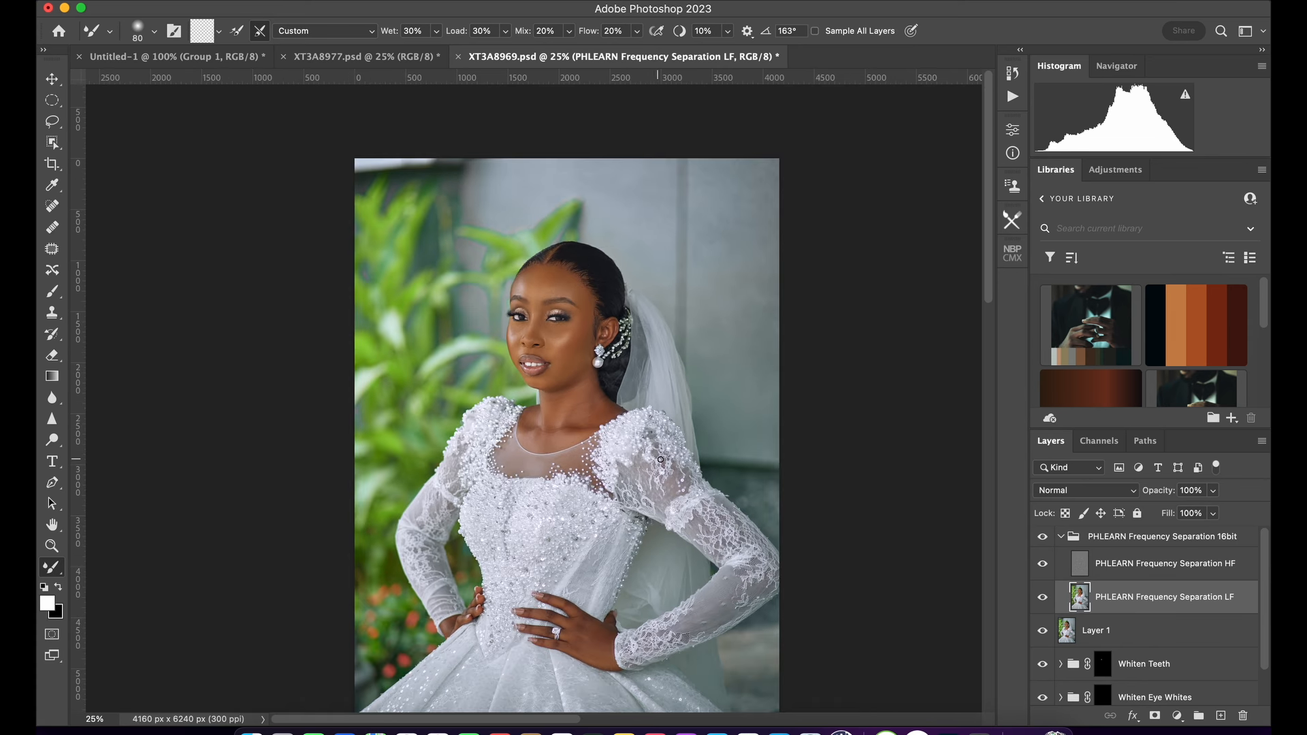
Set the Mixer Brush to 400 pixels and blend the skin tones on the neck and collarbone area.
{"action": "key", "text": "super+plus"}
{"action": "key", "text": "super+plus"}
{"action": "key", "text": "super+plus"}
{"action": "key", "text": "bracketright"}
{"action": "key", "text": "bracketright"}
{"action": "key", "text": "bracketright"}
{"action": "key", "text": "bracketright"}
{"action": "key", "text": "bracketright"}
{"action": "key", "text": "bracketright"}
{"action": "key", "text": "bracketright"}
{"action": "key", "text": "bracketright"}
{"action": "key", "text": "bracketright"}
{"action": "key", "text": "bracketright"}
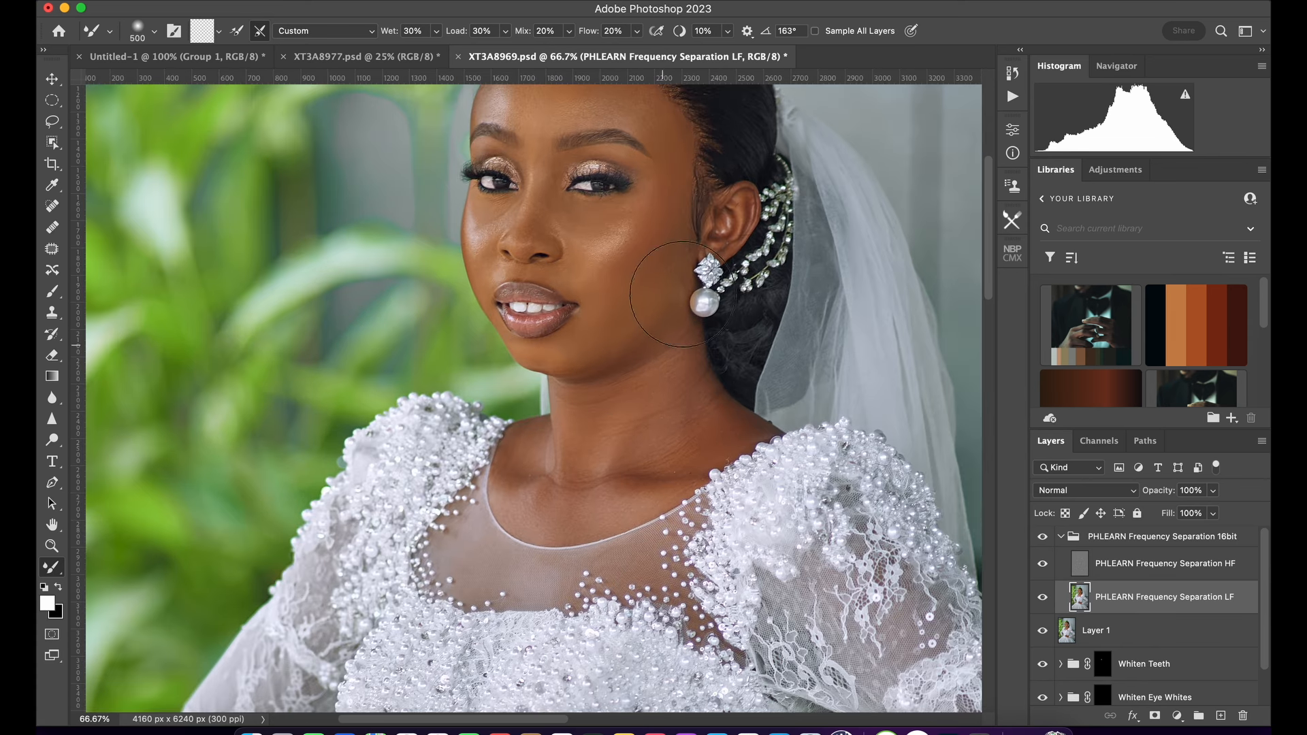
{"action": "key", "text": "bracketleft"}
{"action": "mouse_move", "coordinate": [528, 507]}
{"action": "left_mouse_down"}
{"action": "mouse_move", "coordinate": [580, 505]}
{"action": "mouse_move", "coordinate": [671, 423]}
{"action": "mouse_move", "coordinate": [654, 408]}
{"action": "mouse_move", "coordinate": [554, 443]}
{"action": "mouse_move", "coordinate": [539, 482]}
{"action": "left_mouse_up"}
{"action": "key", "text": "super+minus"}
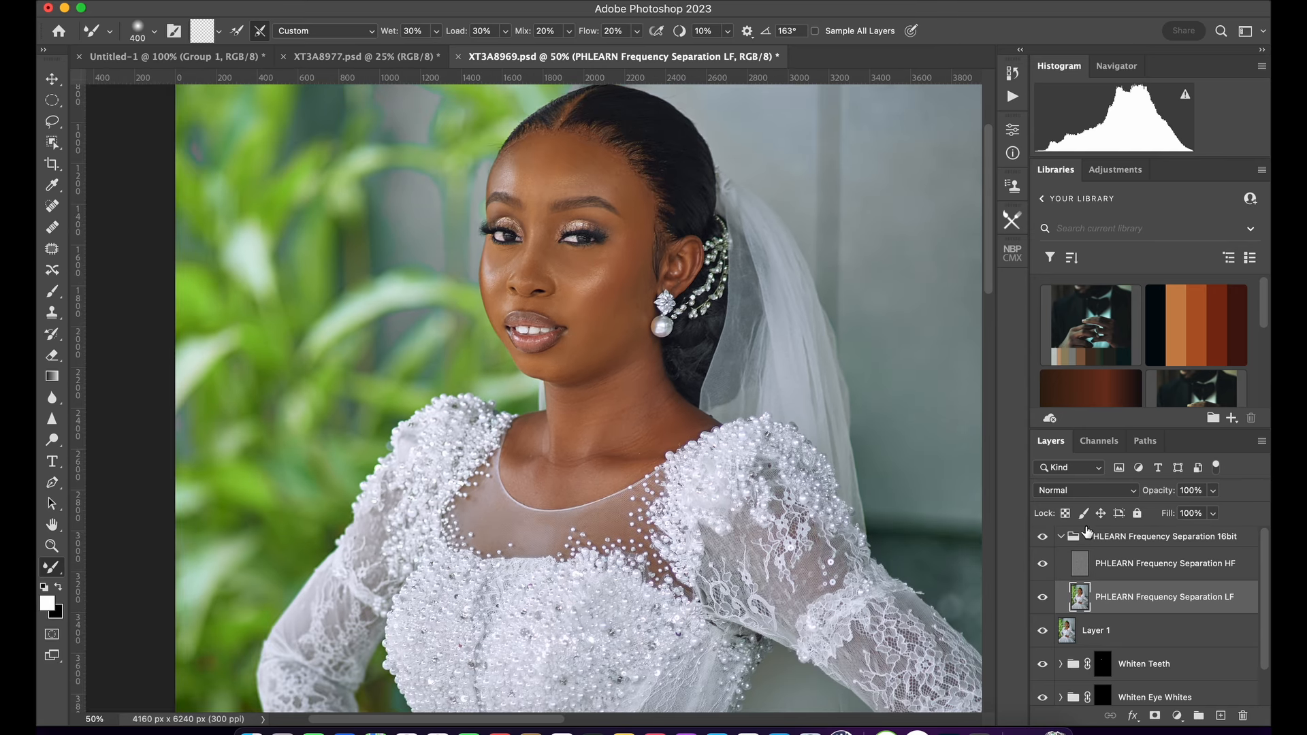
Compare the portrait with and without the PHLEARN Frequency Separation 16bit group.
{"action": "key", "text": "super+minus"}
{"action": "key", "text": "super+minus"}
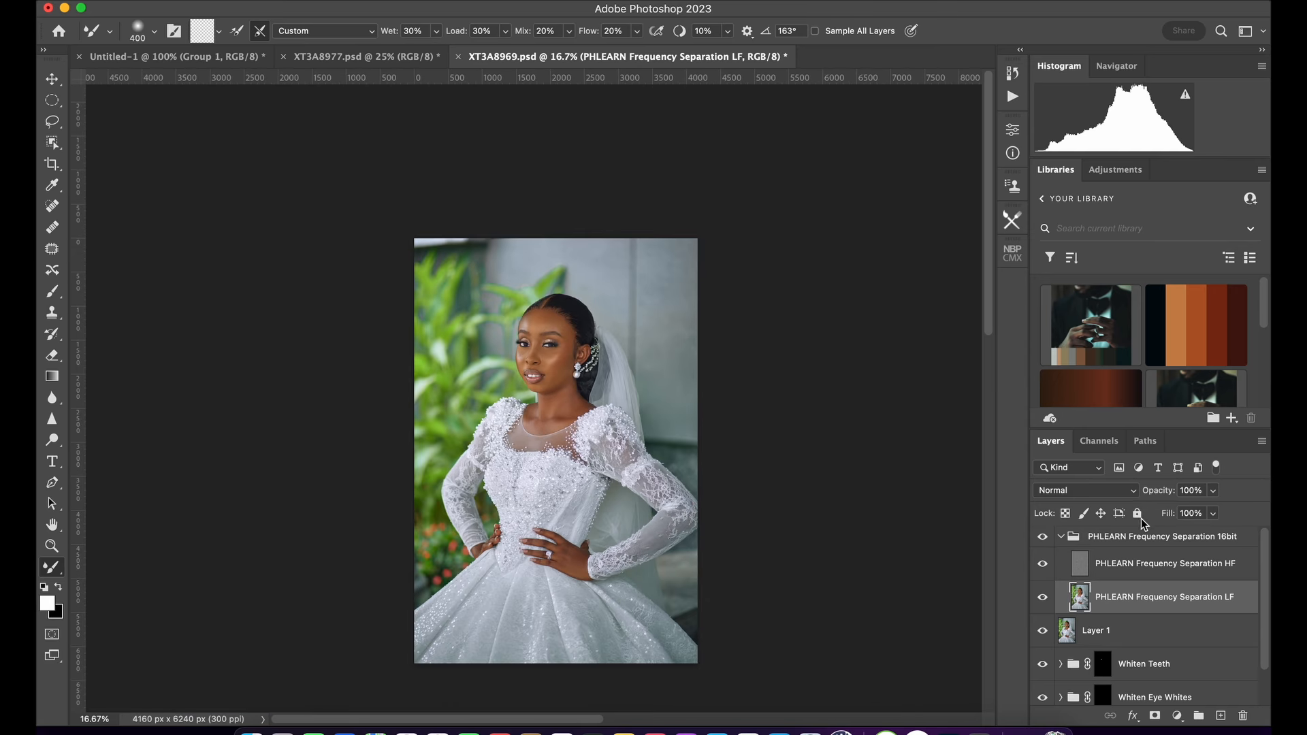
{"action": "key", "text": "super+plus"}
{"action": "left_click", "coordinate": [1043, 537]}
{"action": "left_click", "coordinate": [1043, 538]}
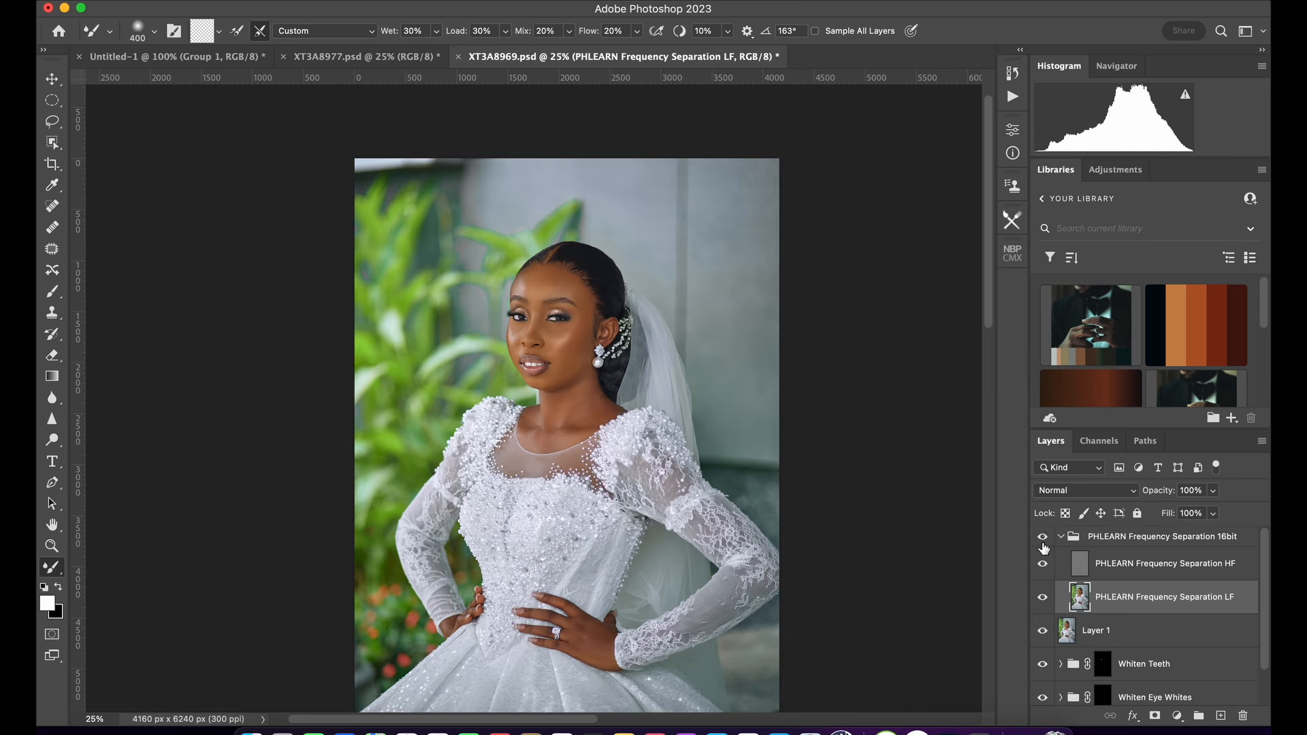
{"action": "key", "text": "super+minus"}
{"action": "key", "text": "super+plus"}
{"action": "key", "text": "super+plus"}
{"action": "key", "text": "super+plus"}
{"action": "key", "text": "super+plus"}
On the PHLEARN Frequency Separation HF layer, clone clean texture beside the nose with a 45-pixel Clone Stamp.
{"action": "left_click", "coordinate": [1158, 563]}
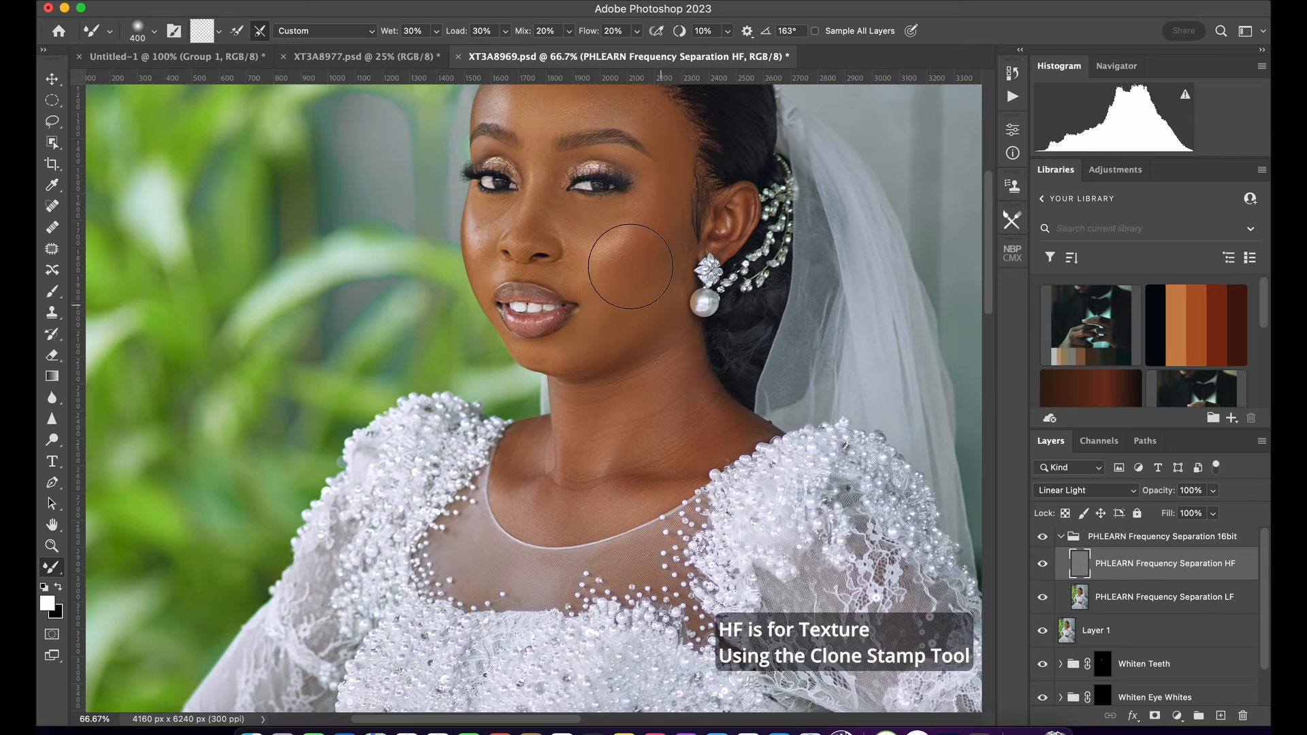
{"action": "key", "text": "s"}
{"action": "key", "text": "super+plus"}
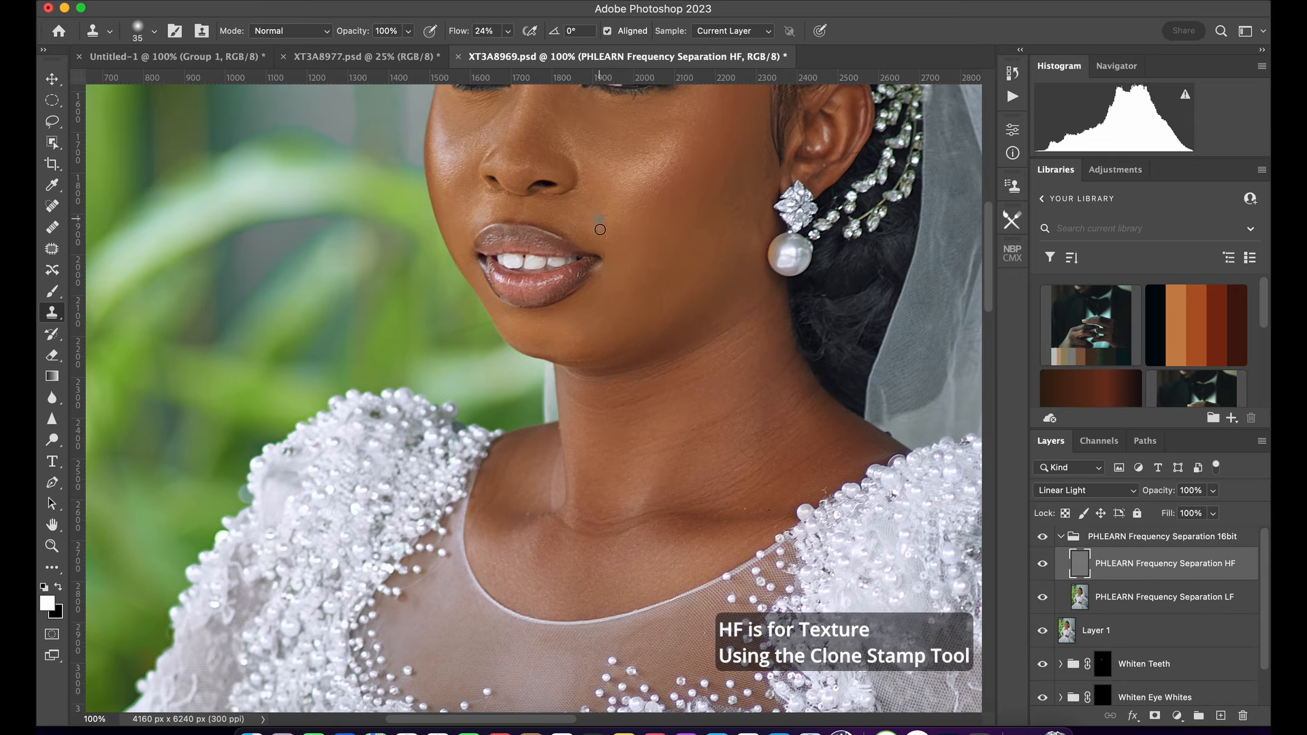
{"action": "scroll", "coordinate": [600, 230], "scroll_direction": "up", "scroll_amount": 5}
{"action": "key", "text": "bracketright"}
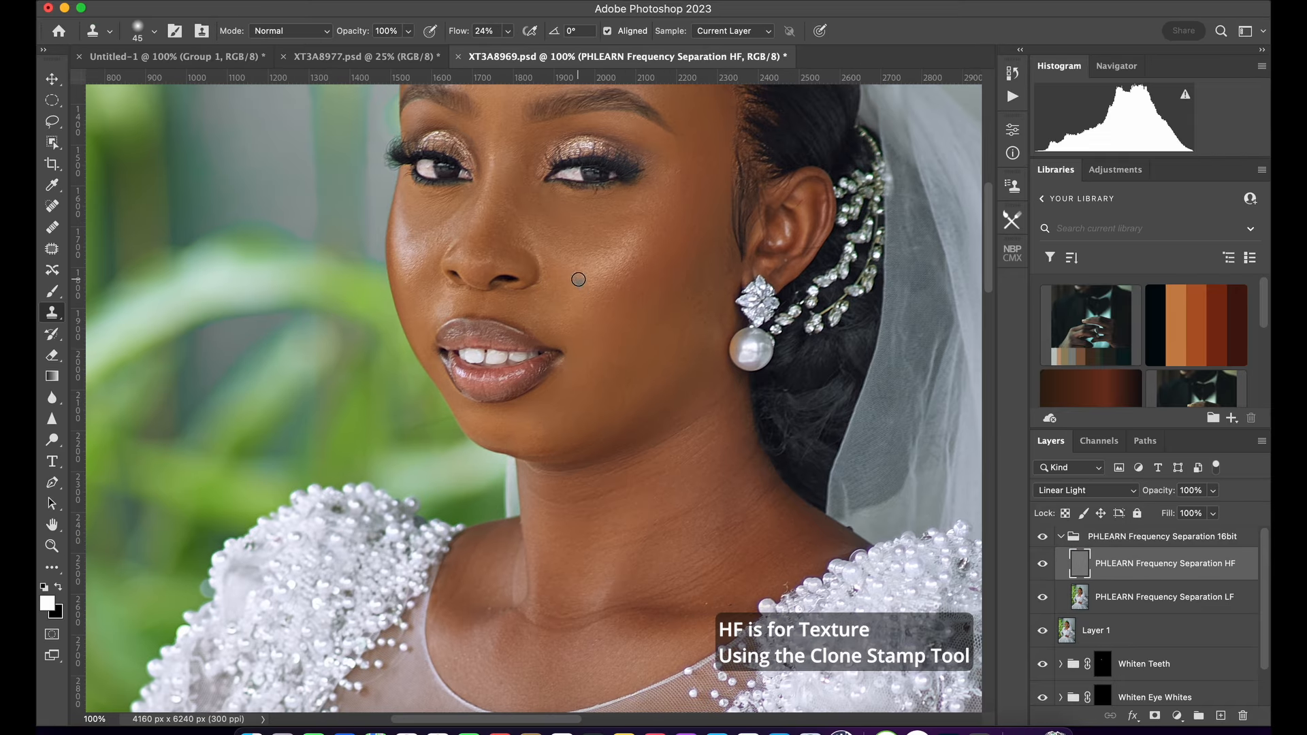
{"action": "left_click", "coordinate": [548, 236], "text": "alt"}
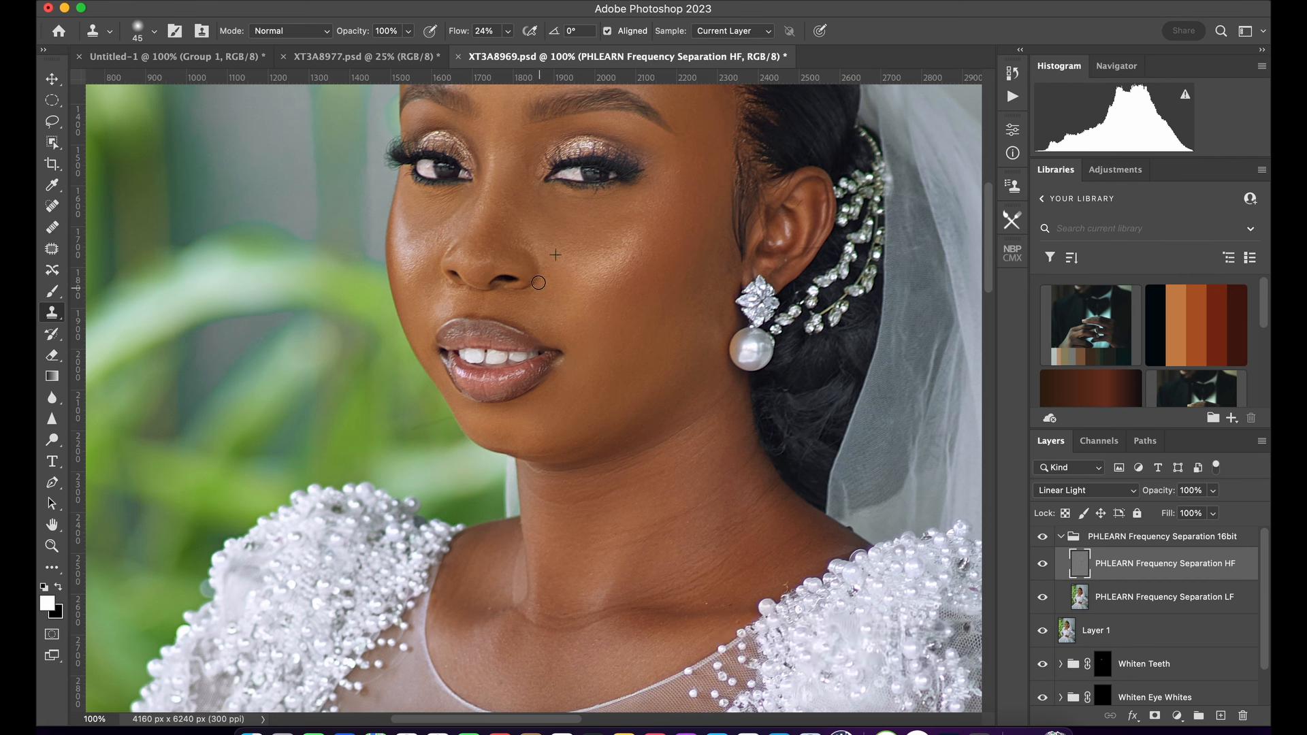
{"action": "left_click_drag", "start_coordinate": [532, 238], "coordinate": [519, 241]}
Enlarge the Clone Stamp brush to 60 pixels and resample clean skin texture repeatedly over the farther cheek.
{"action": "key", "text": "bracketright"}
{"action": "key", "text": "bracketright"}
{"action": "mouse_move", "coordinate": [447, 217]}
{"action": "left_mouse_down"}
{"action": "mouse_move", "coordinate": [421, 238]}
{"action": "mouse_move", "coordinate": [464, 203]}
{"action": "mouse_move", "coordinate": [412, 231]}
{"action": "mouse_move", "coordinate": [460, 204]}
{"action": "mouse_move", "coordinate": [420, 201]}
{"action": "mouse_move", "coordinate": [415, 222]}
{"action": "mouse_move", "coordinate": [444, 232]}
{"action": "left_mouse_up"}
{"action": "left_click", "coordinate": [423, 246], "text": "alt"}
{"action": "left_click", "coordinate": [444, 224], "text": "alt"}
{"action": "left_click", "coordinate": [414, 227], "text": "alt"}
{"action": "left_click", "coordinate": [431, 218], "text": "alt"}
{"action": "left_click", "coordinate": [428, 216], "text": "alt"}
{"action": "left_click", "coordinate": [432, 214], "text": "alt"}
{"action": "left_click", "coordinate": [422, 213], "text": "alt"}
{"action": "left_click", "coordinate": [432, 223], "text": "alt"}
{"action": "left_click", "coordinate": [431, 245]}
{"action": "left_click", "coordinate": [422, 228], "text": "alt"}
Compare the whole portrait with and without the frequency separation group, and collapse the group.
{"action": "key", "text": "super+minus"}
{"action": "key", "text": "super+minus"}
{"action": "key", "text": "super+minus"}
{"action": "key", "text": "super+minus"}
{"action": "key", "text": "super+minus"}
{"action": "key", "text": "super+minus"}
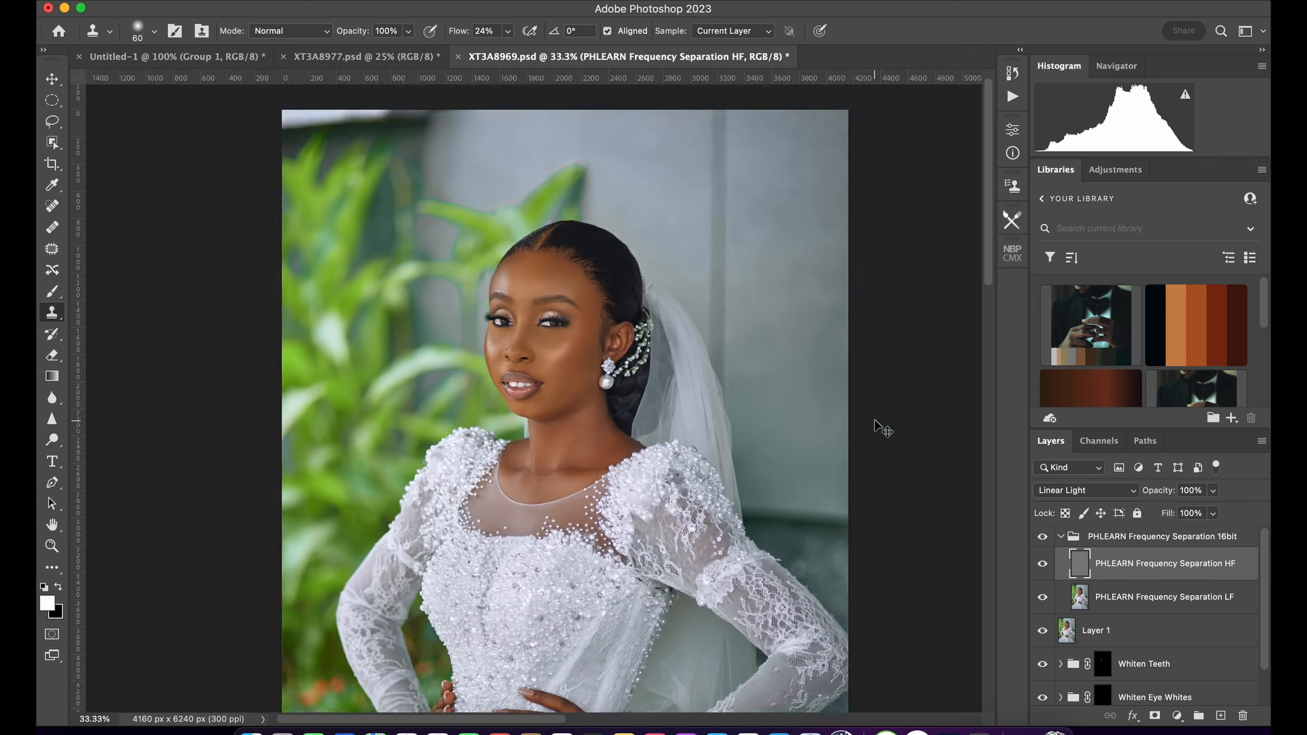
{"action": "key", "text": "super+plus"}
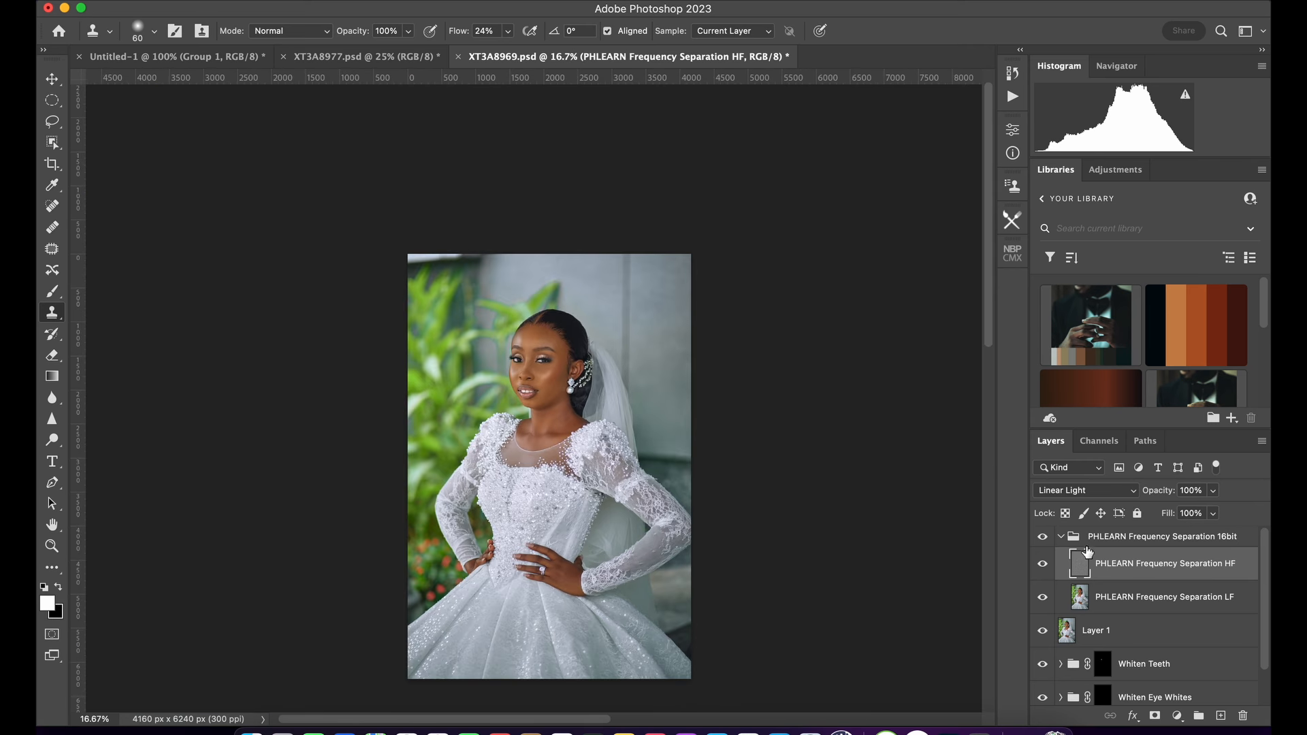
{"action": "left_click", "coordinate": [1043, 536]}
{"action": "left_click", "coordinate": [1043, 536]}
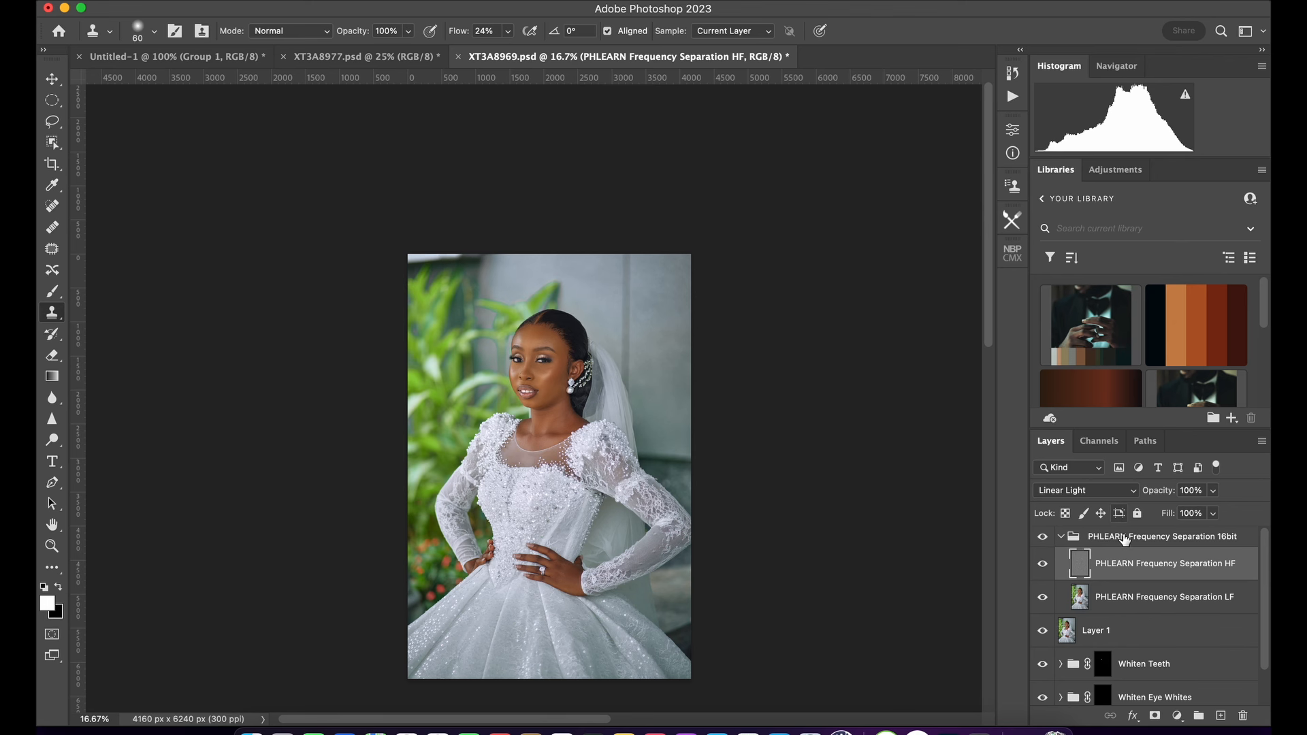
{"action": "left_click", "coordinate": [1061, 536]}
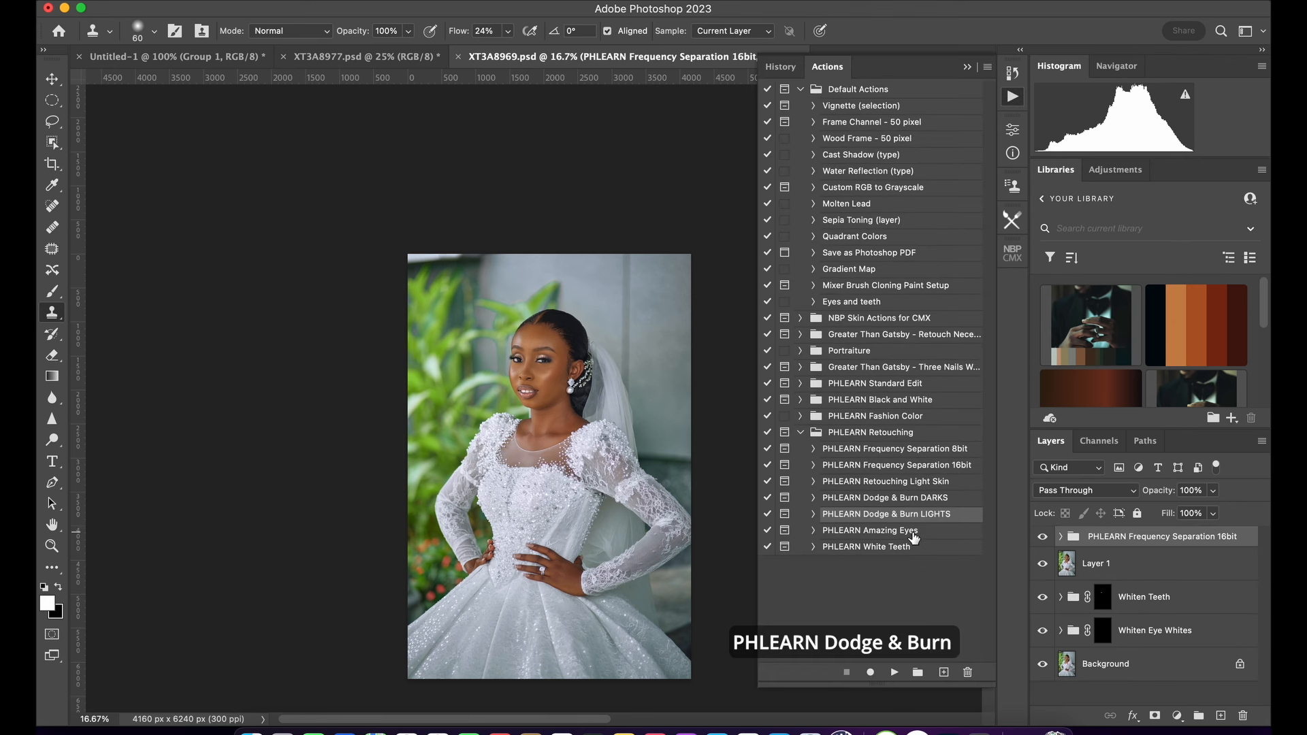
Run the PHLEARN Dodge & Burn DARKS action, followed by the PHLEARN Dodge & Burn LIGHTS action.
{"action": "left_click", "coordinate": [935, 499]}
{"action": "left_click", "coordinate": [894, 672]}
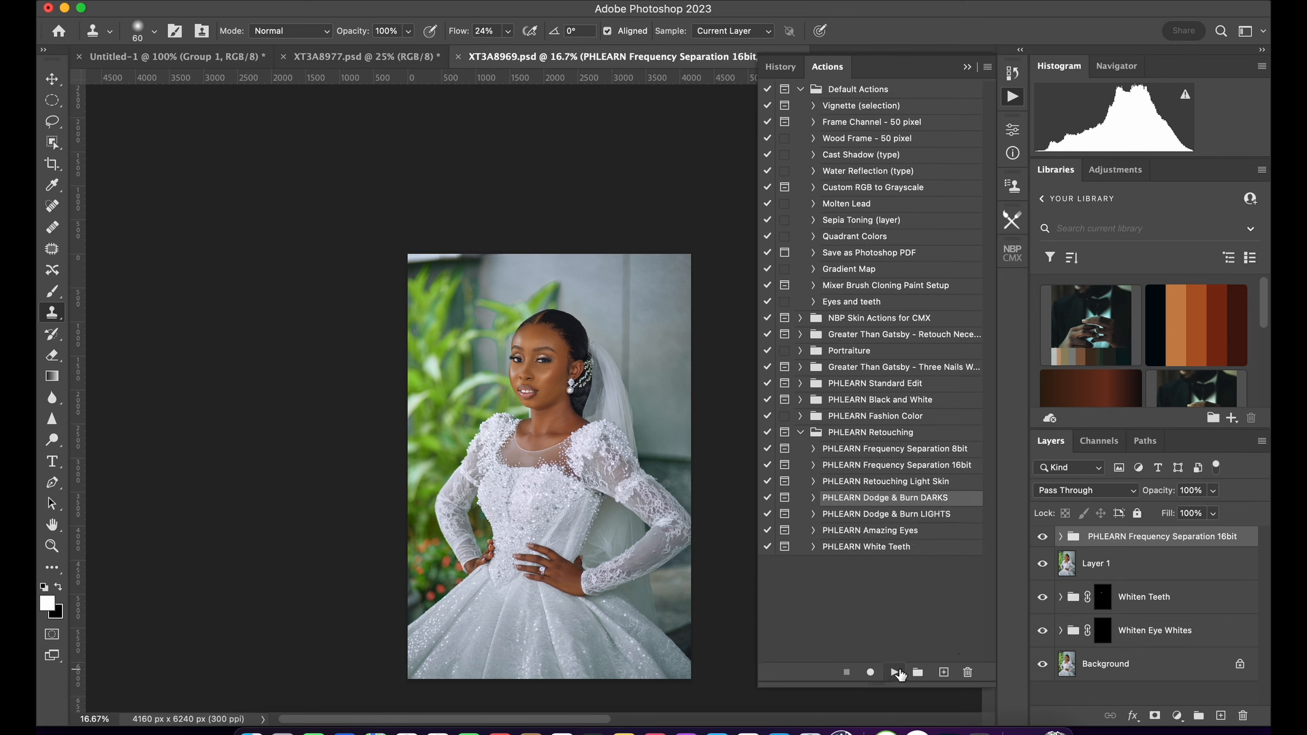
{"action": "left_click", "coordinate": [701, 326]}
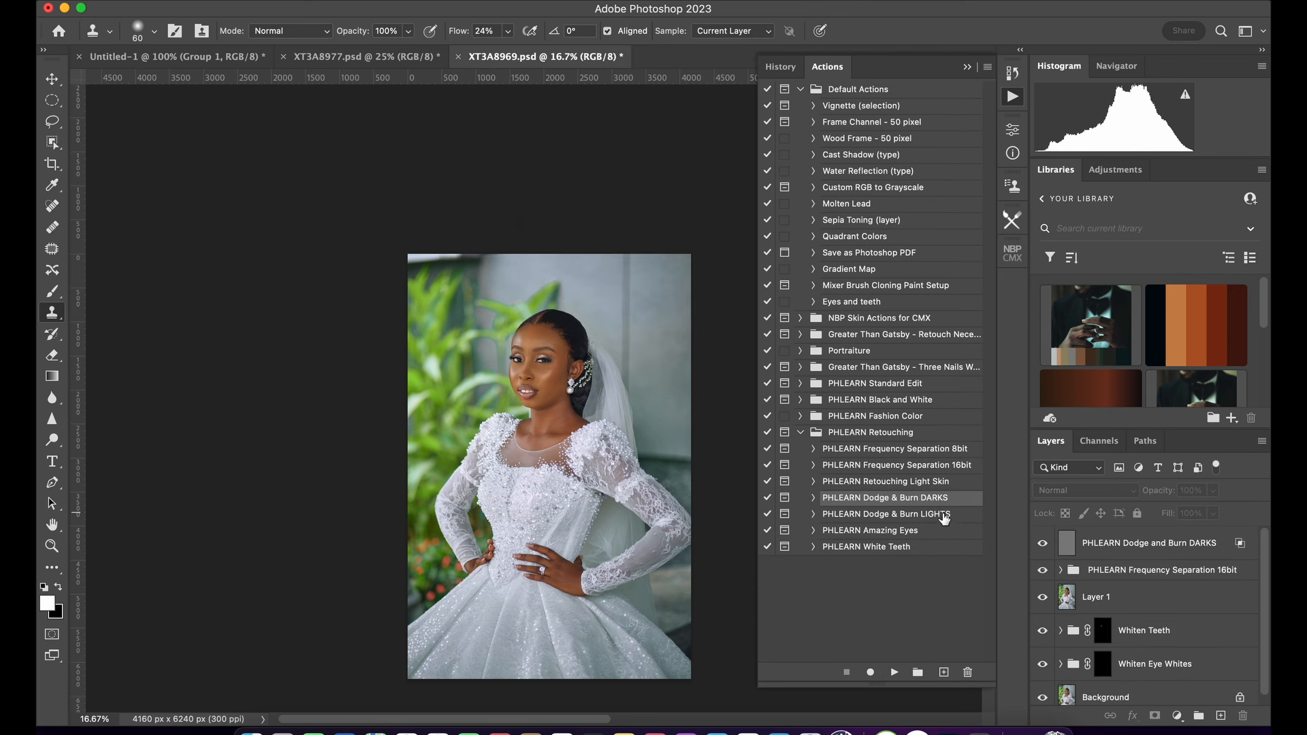
{"action": "left_click", "coordinate": [943, 516]}
{"action": "left_click", "coordinate": [894, 672]}
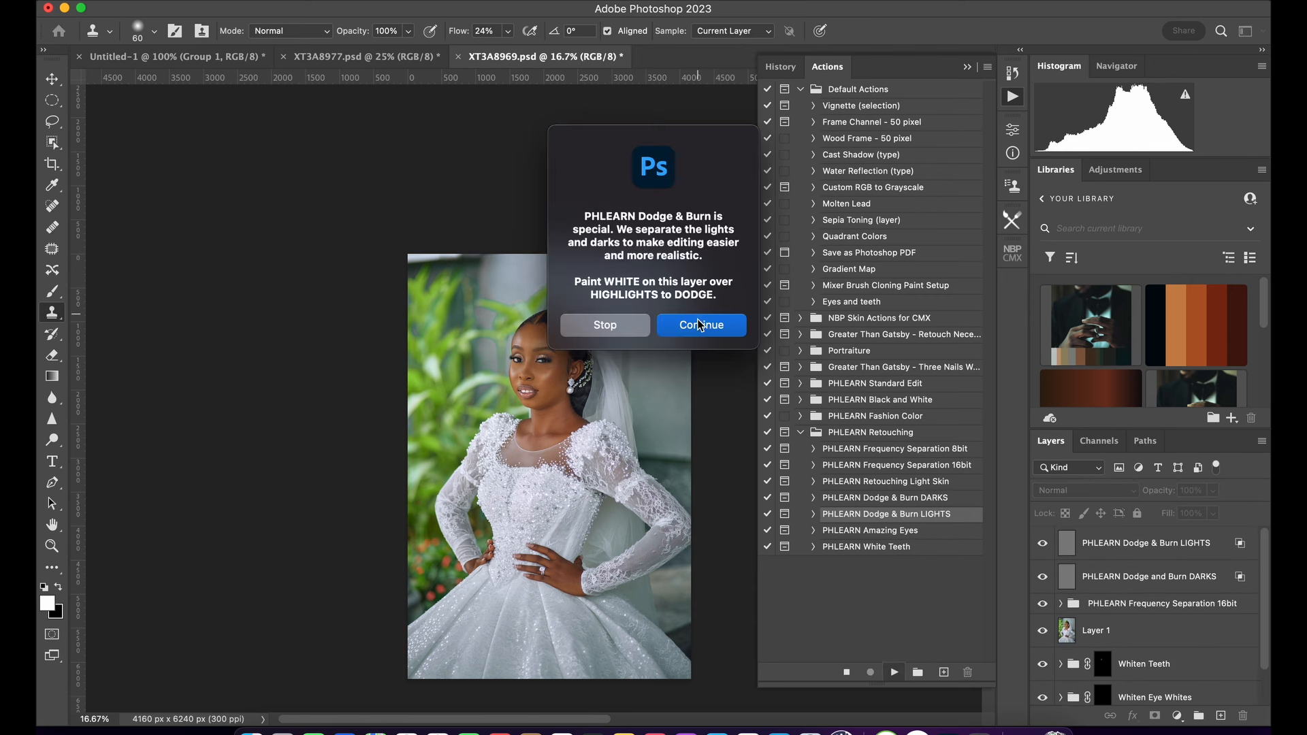
{"action": "left_click", "coordinate": [702, 326]}
Activate the PHLEARN Dodge & Burn LIGHTS layer and set up the Brush tool with 5% flow and a 40-pixel size.
{"action": "left_click", "coordinate": [1078, 583]}
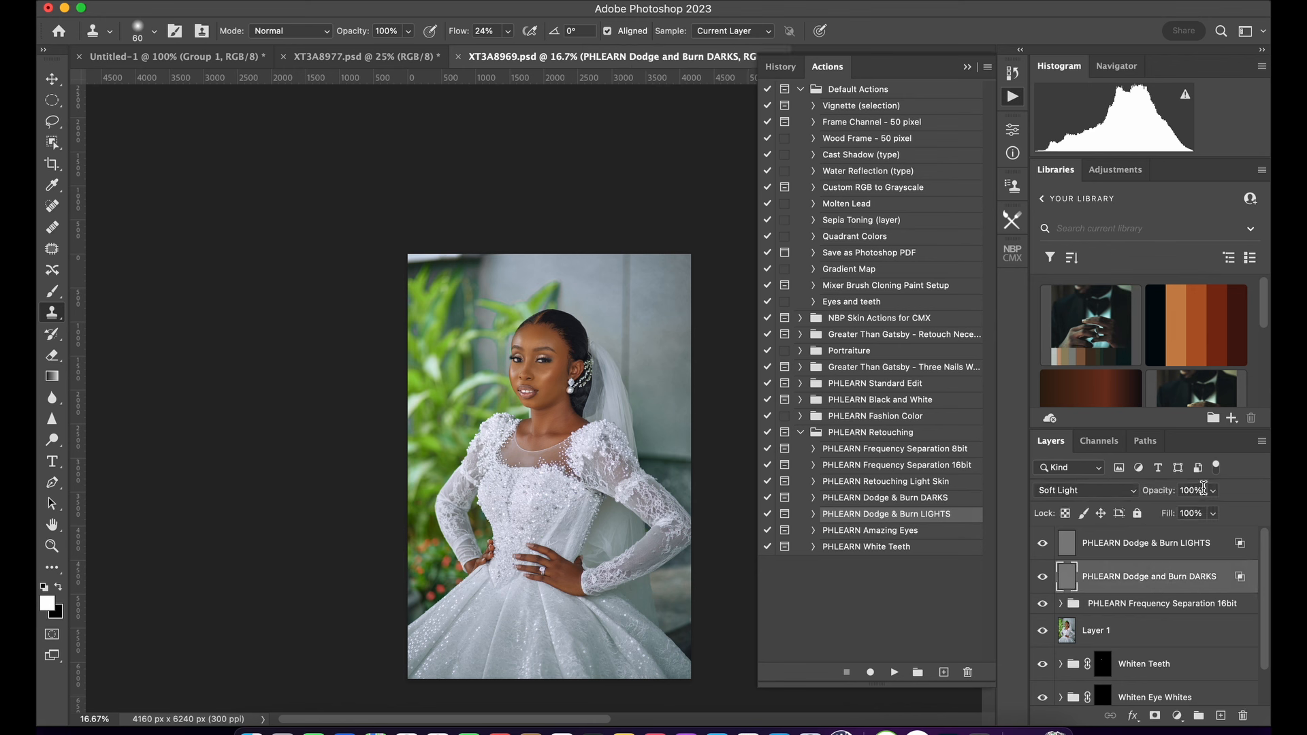
{"action": "left_click", "coordinate": [1197, 549]}
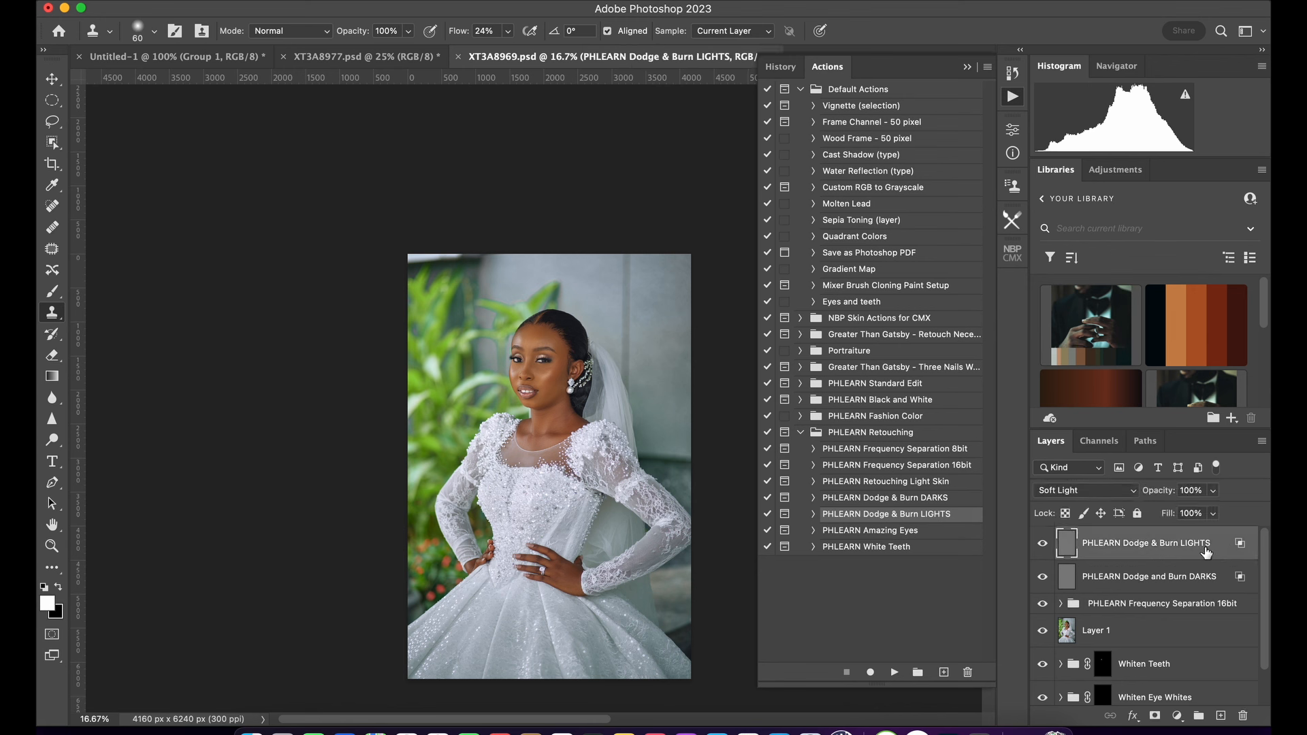
{"action": "key", "text": "b"}
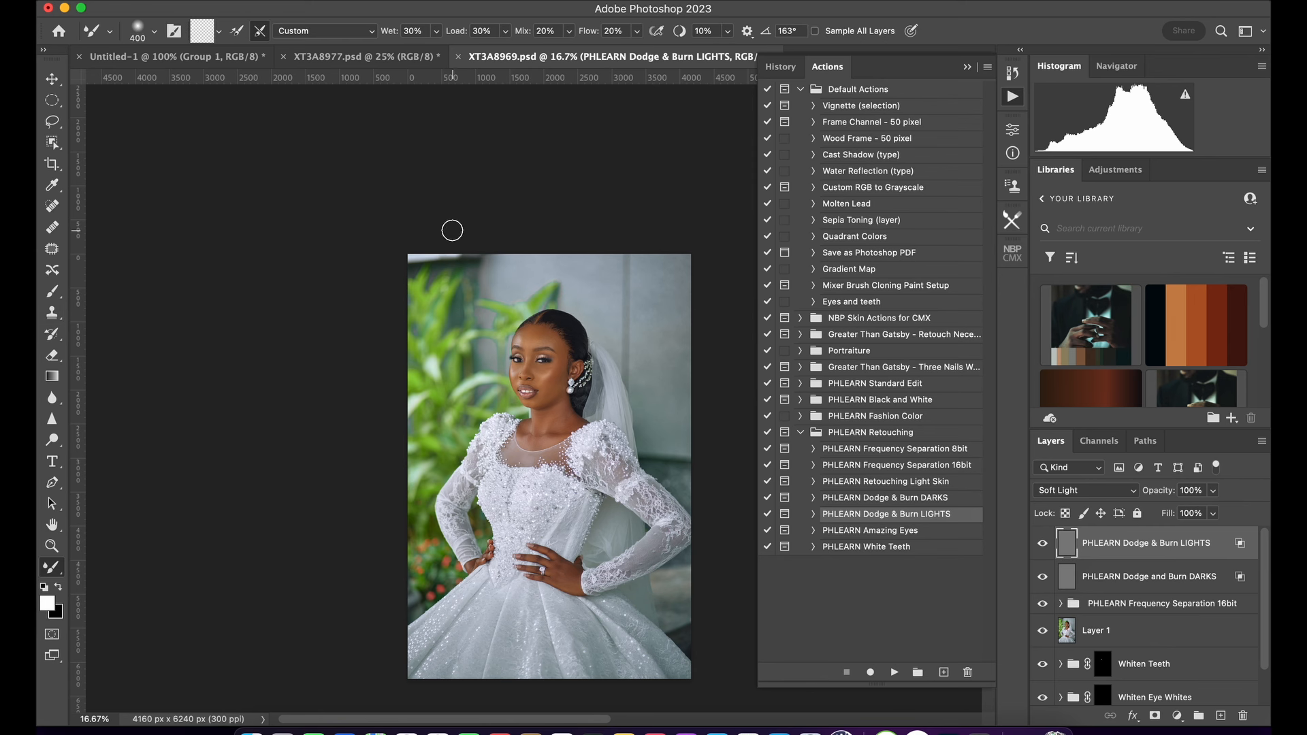
{"action": "key", "text": "super+plus"}
{"action": "key", "text": "super+plus"}
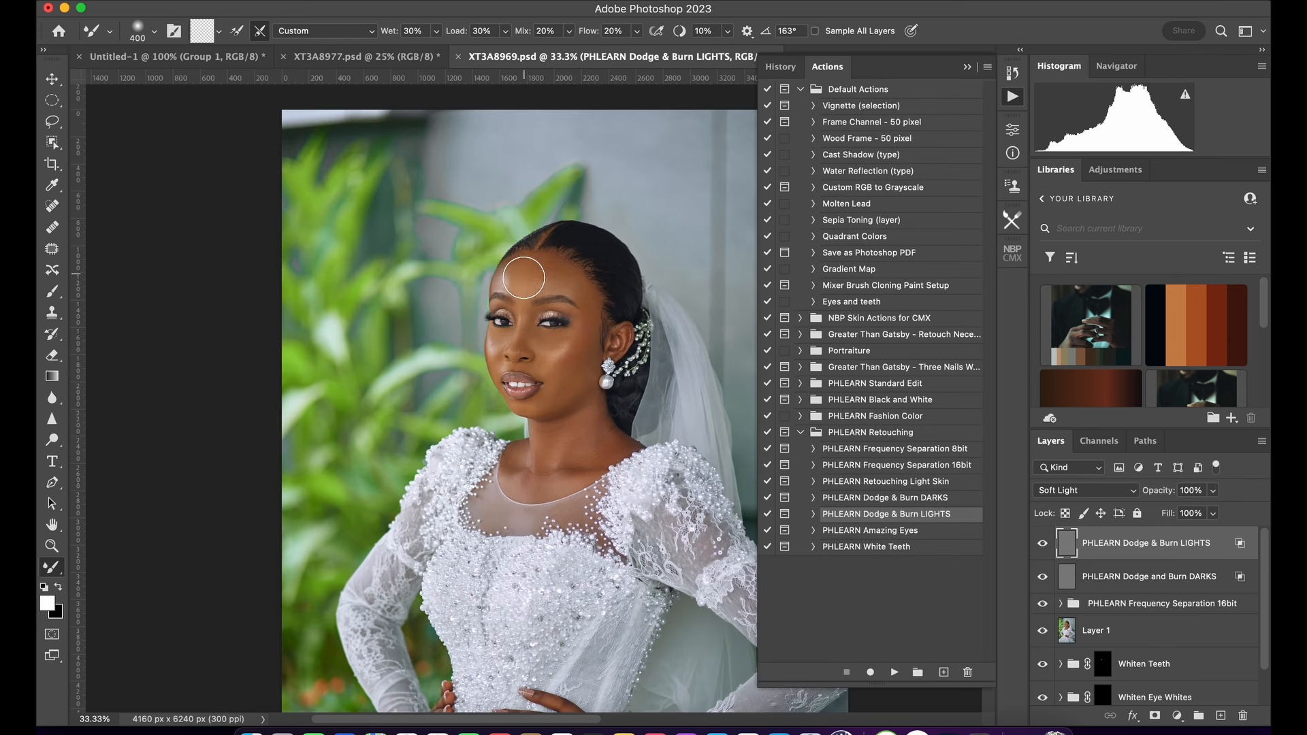
{"action": "left_click", "coordinate": [54, 294]}
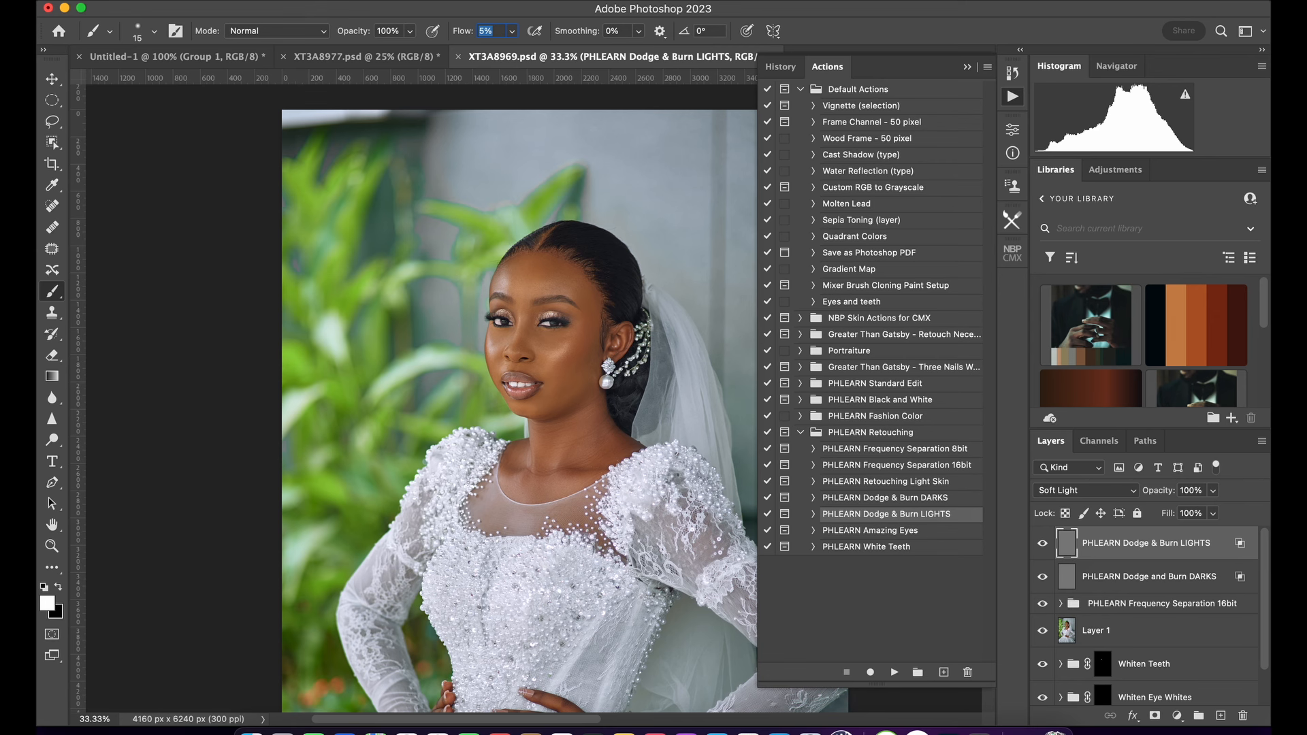
{"action": "key", "text": "Return"}
{"action": "key", "text": "super+equal"}
{"action": "key", "text": "bracketright"}
{"action": "key", "text": "bracketright"}
{"action": "key", "text": "bracketright"}
{"action": "key", "text": "bracketright"}
{"action": "key", "text": "bracketright"}
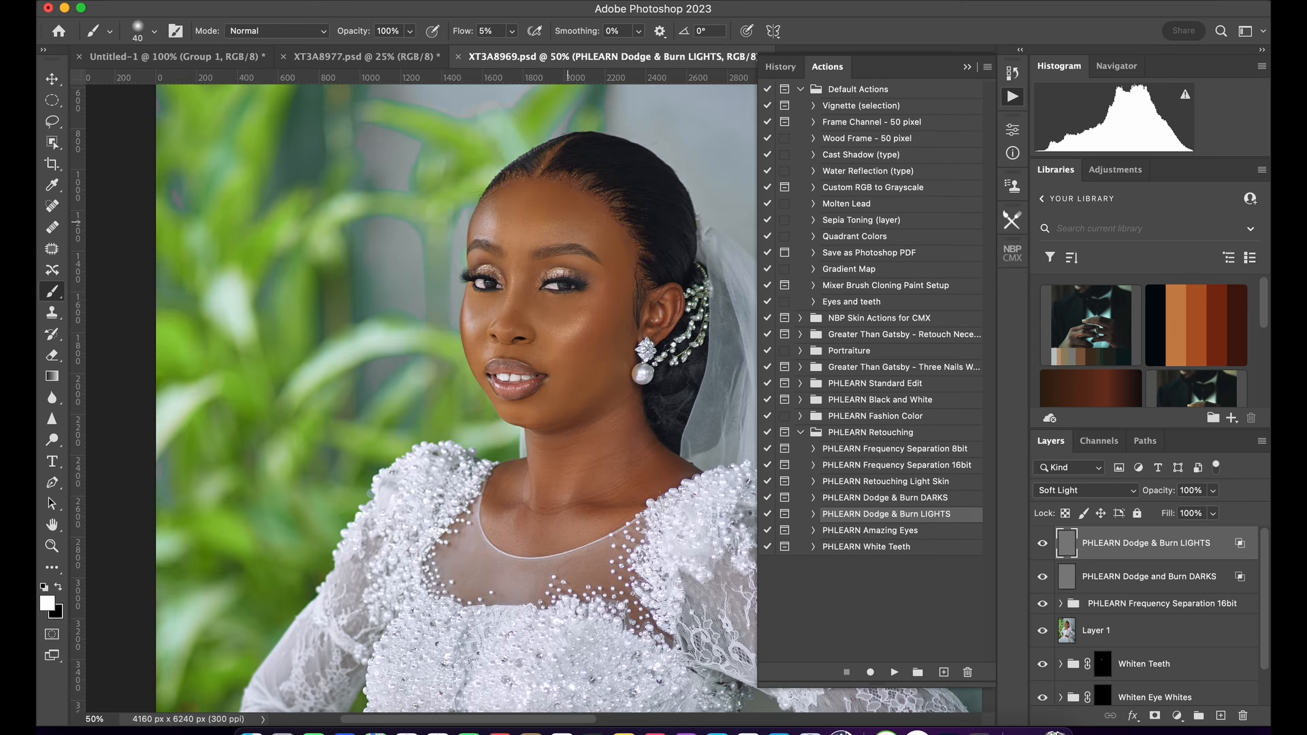
Set the brush to 300 pixels for painting broad highlights on the face.
{"action": "key", "text": "bracketright"}
{"action": "key", "text": "bracketright"}
{"action": "key", "text": "bracketright"}
{"action": "key", "text": "bracketright"}
{"action": "key", "text": "bracketright"}
{"action": "key", "text": "bracketright"}
{"action": "key", "text": "bracketright"}
{"action": "key", "text": "bracketright"}
{"action": "key", "text": "bracketleft"}
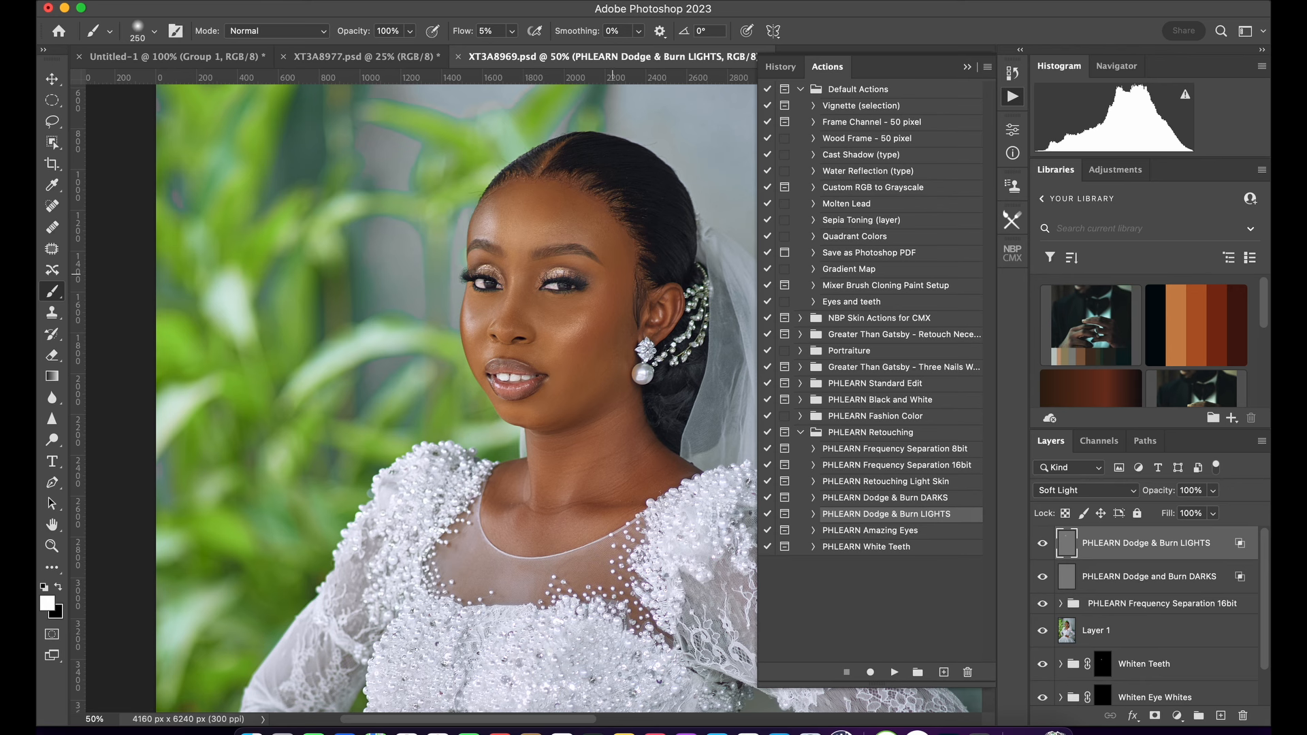
{"action": "key", "text": "bracketleft"}
{"action": "key", "text": "bracketleft"}
{"action": "key", "text": "bracketleft"}
{"action": "key", "text": "bracketleft"}
{"action": "key", "text": "bracketleft"}
{"action": "key", "text": "bracketleft"}
{"action": "key", "text": "bracketleft"}
{"action": "key", "text": "bracketright"}
{"action": "key", "text": "bracketright"}
{"action": "key", "text": "bracketright"}
{"action": "key", "text": "bracketright"}
{"action": "key", "text": "bracketright"}
{"action": "key", "text": "bracketright"}
{"action": "key", "text": "bracketright"}
{"action": "key", "text": "bracketright"}
{"action": "key", "text": "bracketright"}
{"action": "key", "text": "bracketright"}
{"action": "scroll", "coordinate": [539, 317], "scroll_direction": "up", "scroll_amount": 1}
{"action": "key", "text": "bracketleft"}
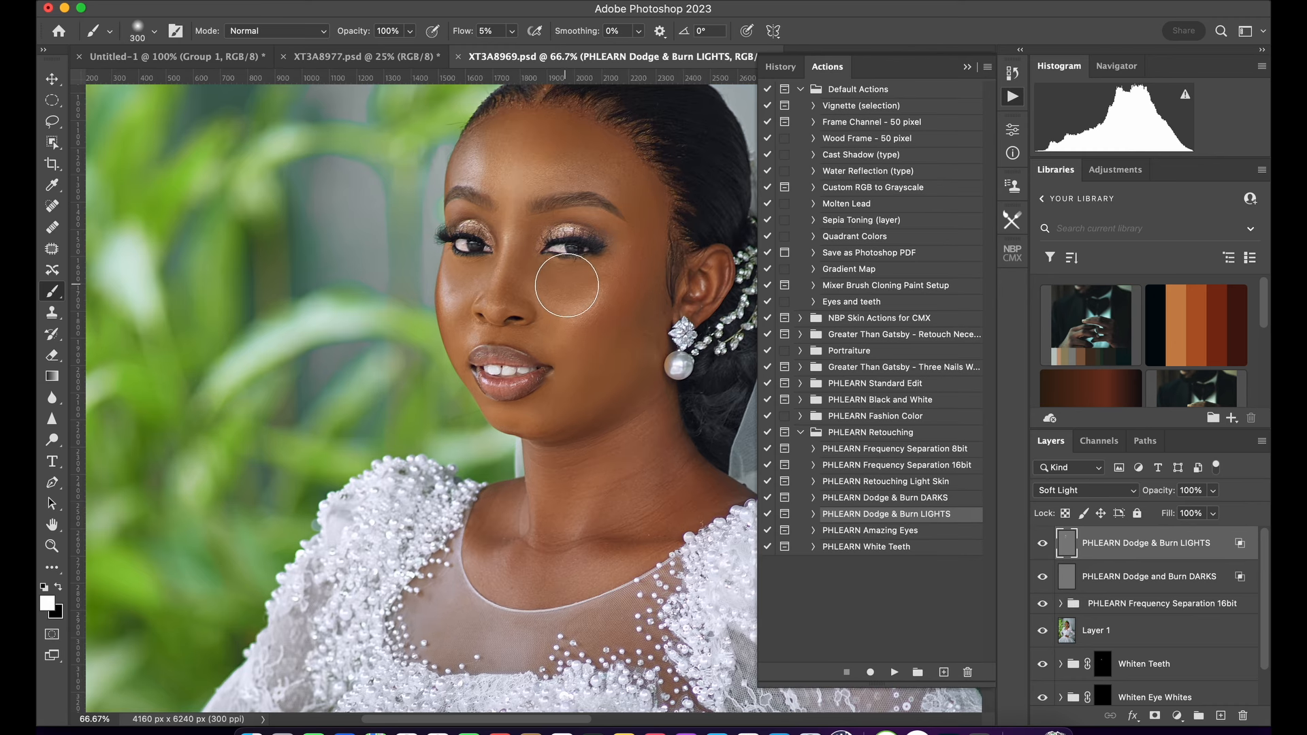
Brighten the highlight on the near cheek below the eye with the brush reduced to about 200 pixels.
{"action": "key", "text": "bracketleft"}
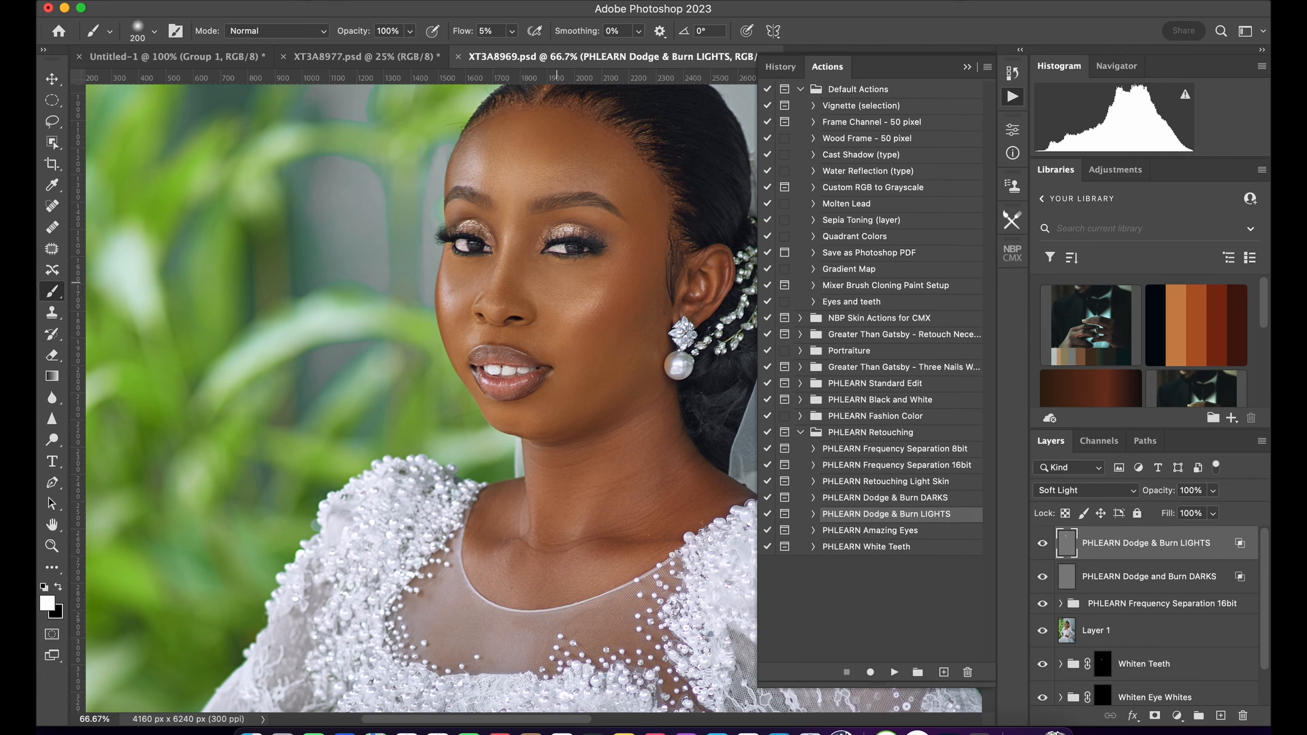
{"action": "key", "text": "bracketright"}
{"action": "key", "text": "bracketleft"}
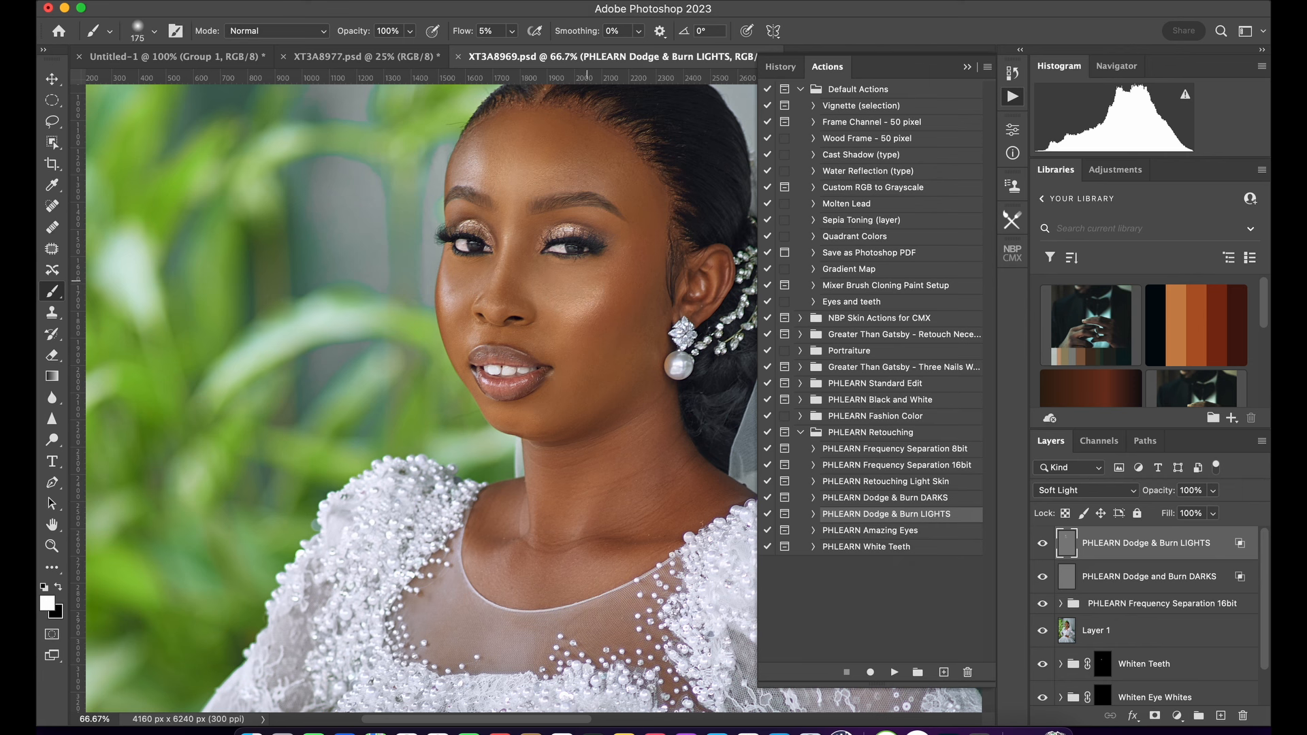
Examine the brightened cheek highlights from a distance and closer up.
{"action": "key", "text": "super+minus"}
{"action": "key", "text": "super+minus"}
{"action": "key", "text": "super+minus"}
{"action": "key", "text": "super+minus"}
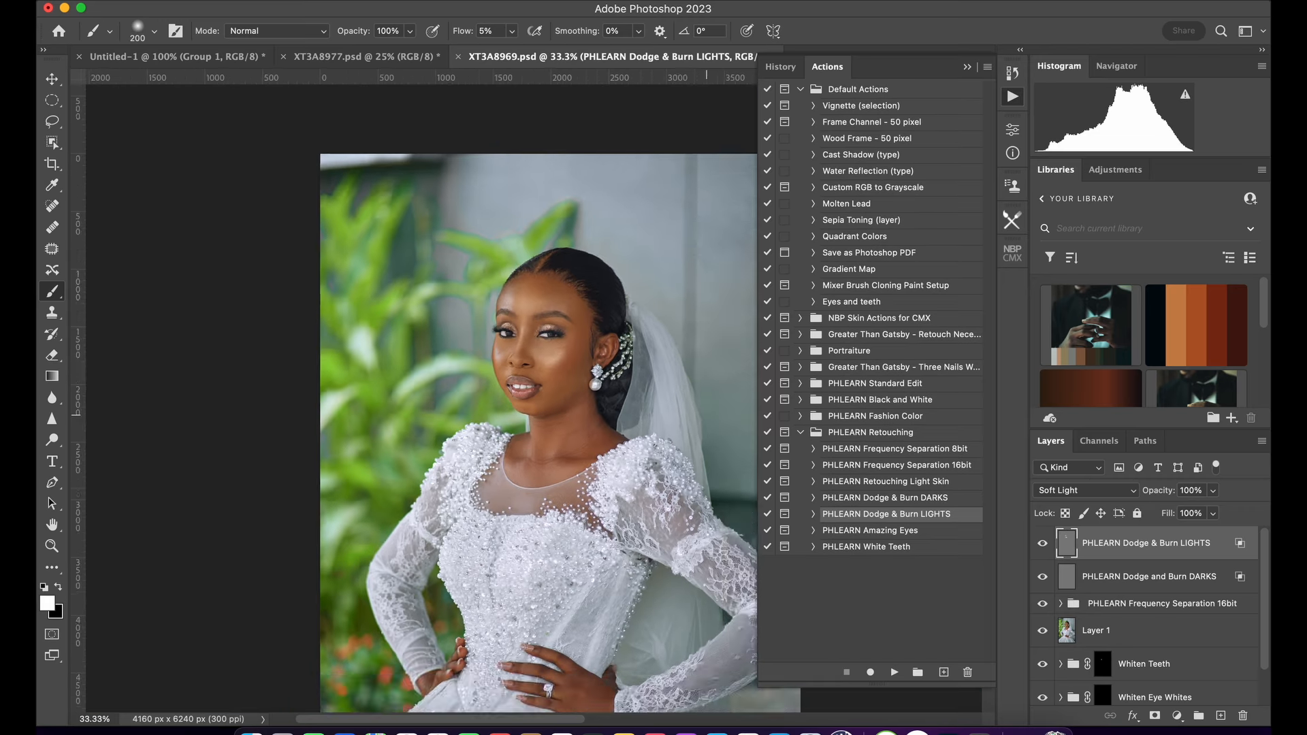
{"action": "key", "text": "super+equal"}
{"action": "key", "text": "super+equal"}
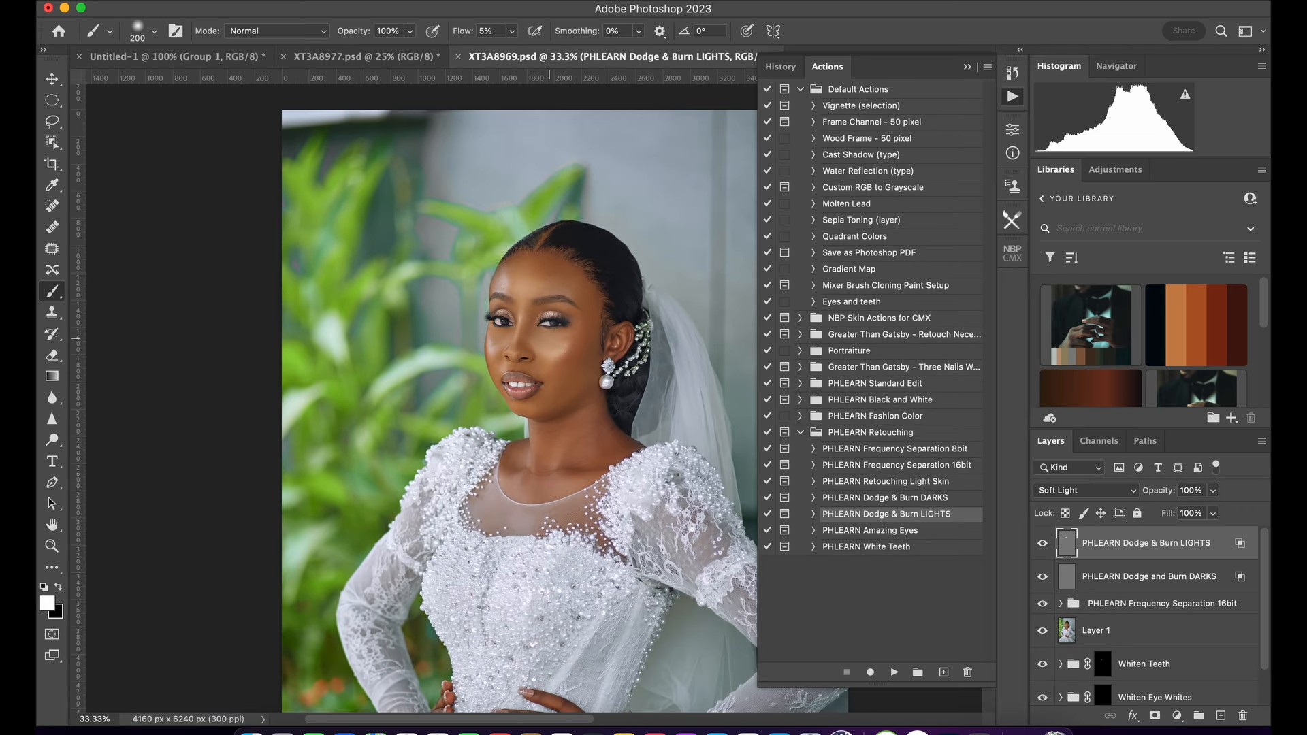
{"action": "key", "text": "super+equal"}
{"action": "key", "text": "super+equal"}
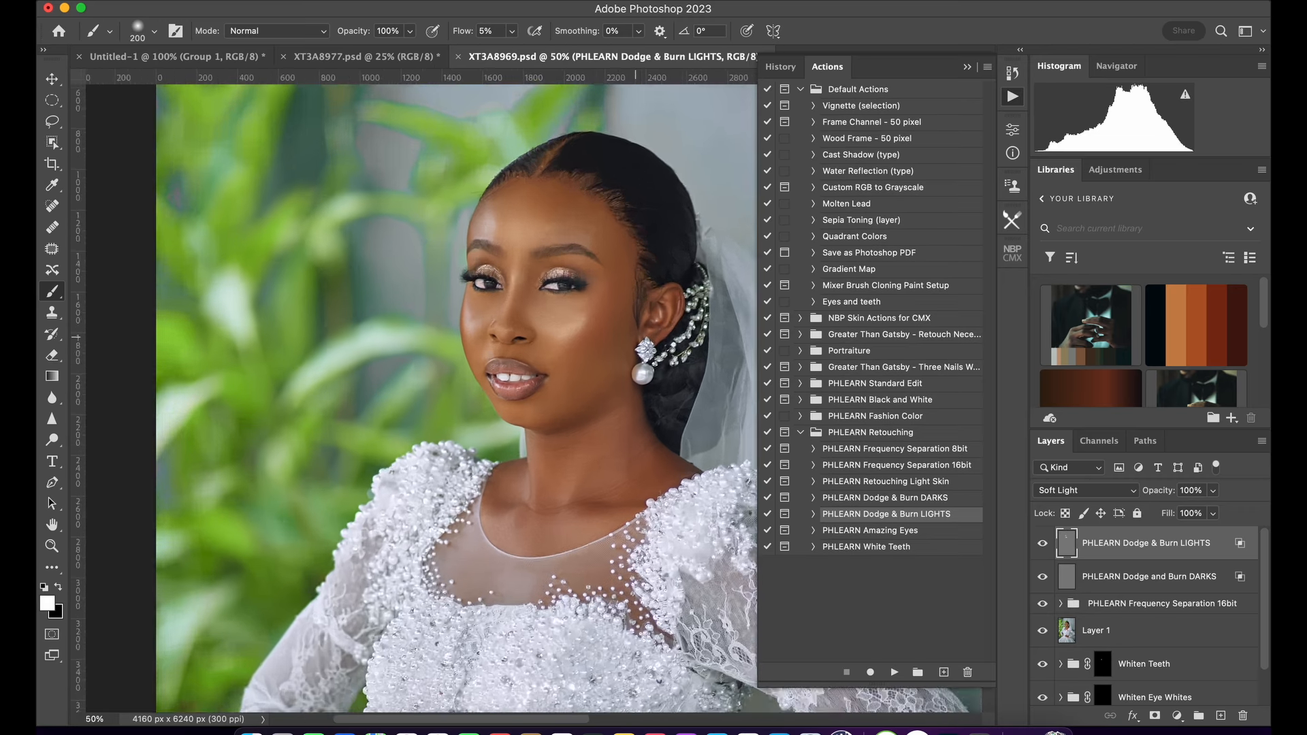
Refine the facial highlights with the brush reduced to 125 pixels and review the whole portrait.
{"action": "key", "text": "bracketleft"}
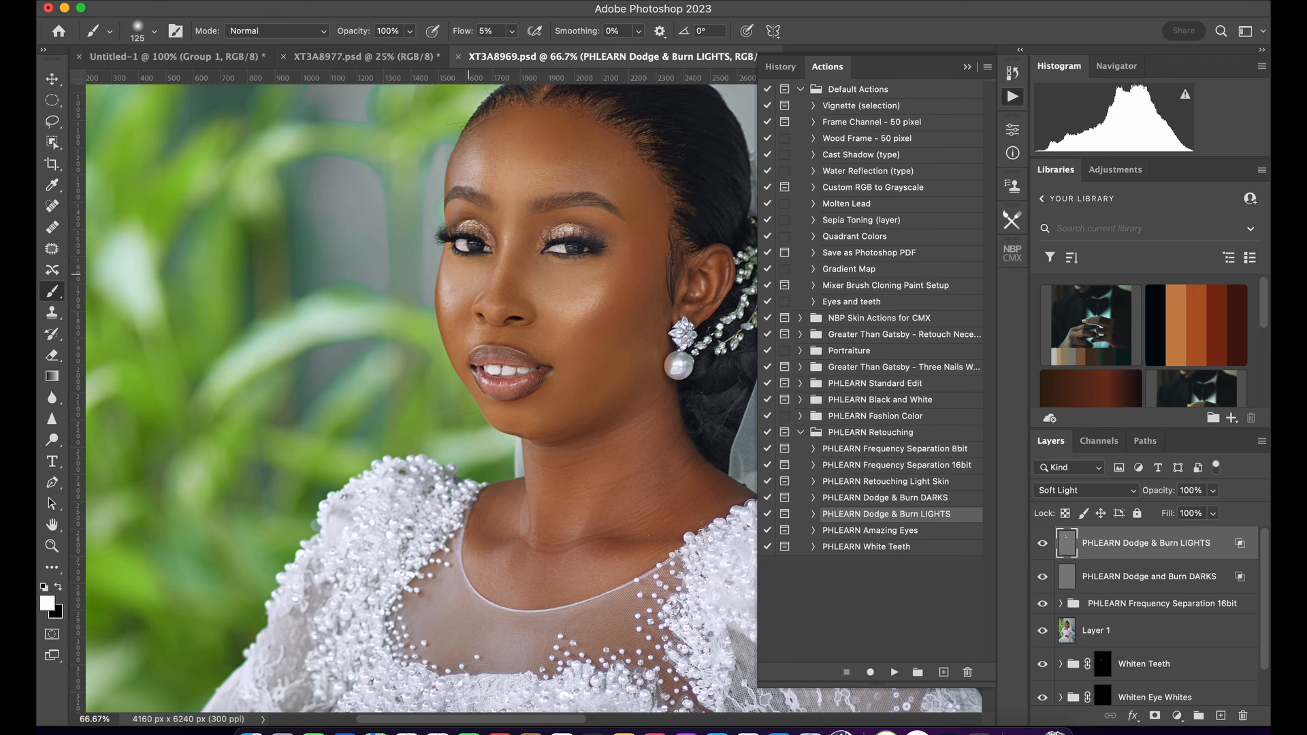
{"action": "key", "text": "super+minus"}
{"action": "key", "text": "super+minus"}
{"action": "key", "text": "super+minus"}
{"action": "key", "text": "super+minus"}
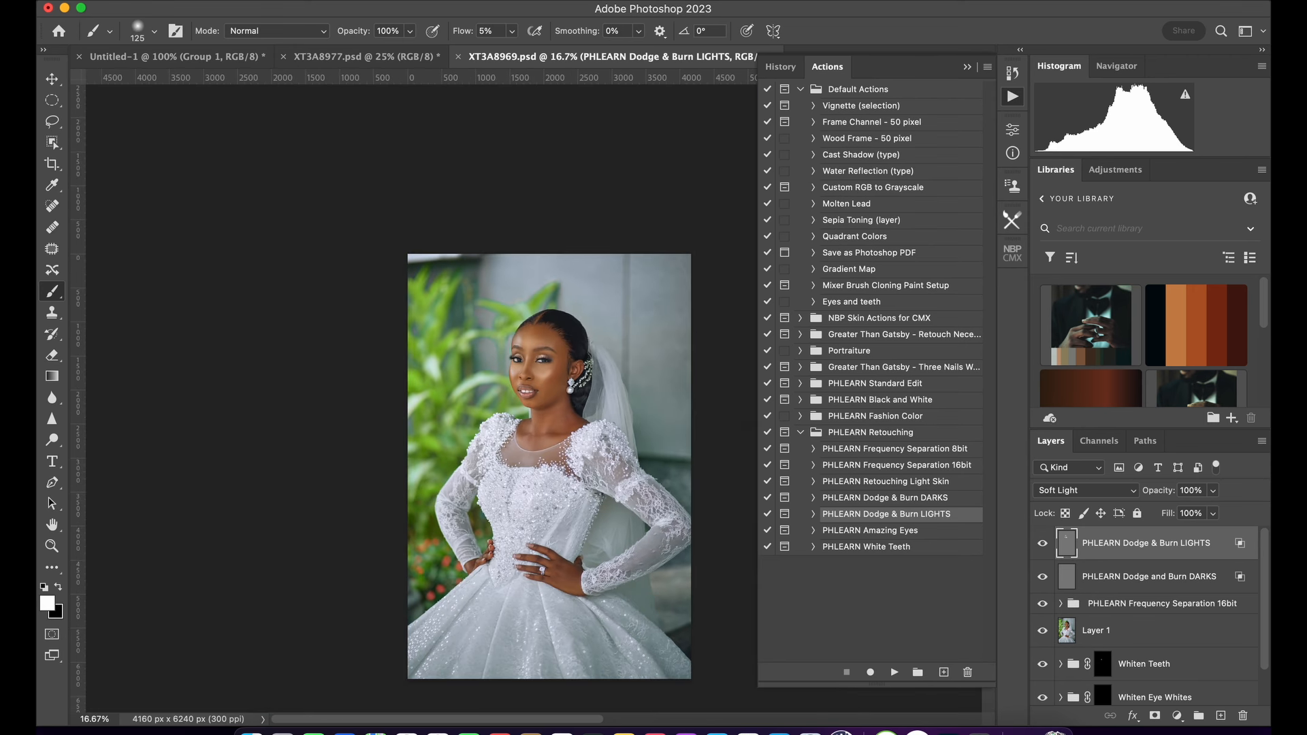
{"action": "key", "text": "super+plus"}
{"action": "key", "text": "super+plus"}
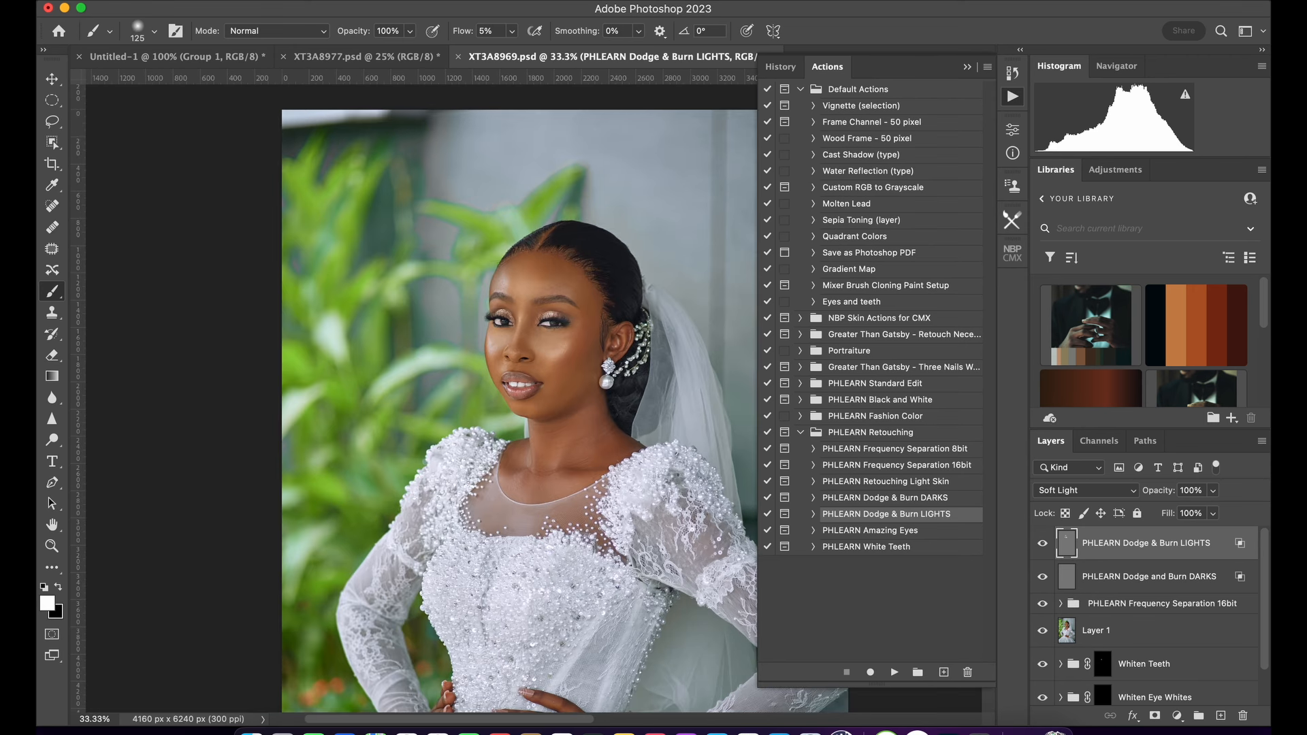
{"action": "key", "text": "super+minus"}
{"action": "key", "text": "super+minus"}
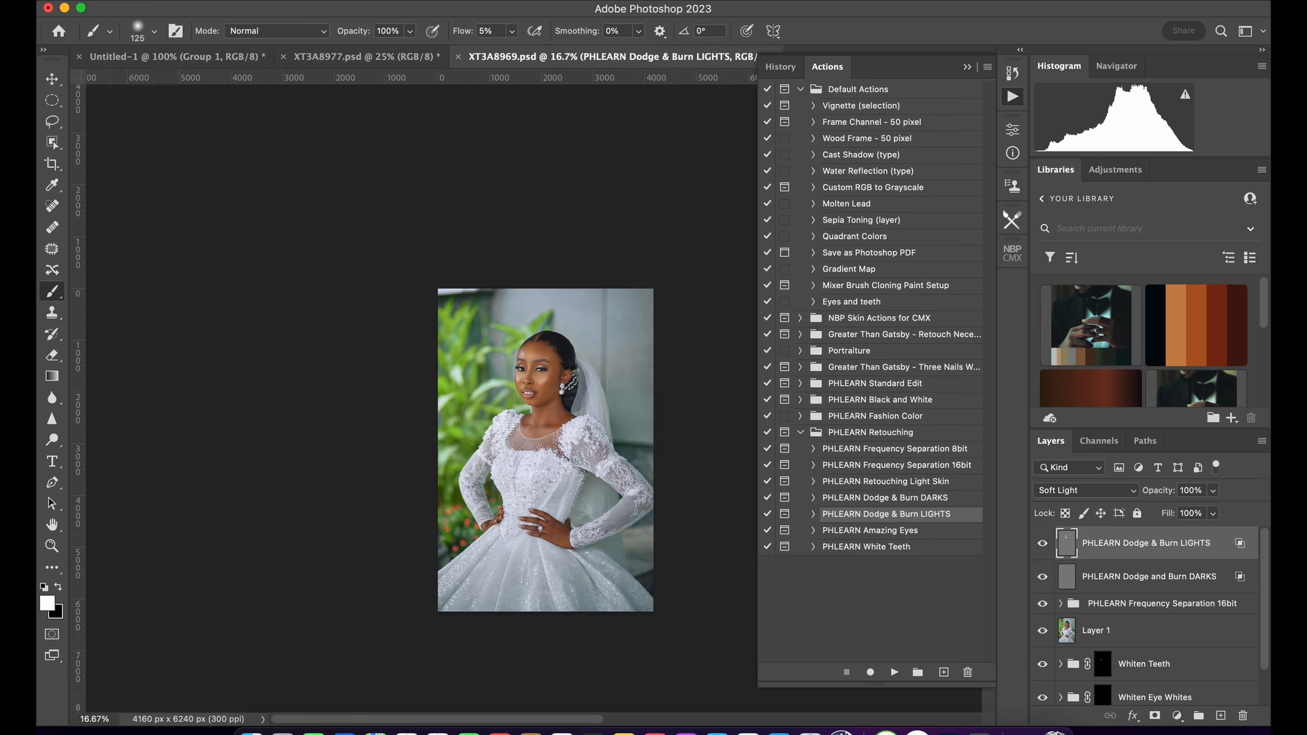
{"action": "key", "text": "super+plus"}
Lower the PHLEARN Dodge & Burn LIGHTS layer's opacity to 50% and compare the portrait with and without it.
{"action": "left_click", "coordinate": [1213, 491]}
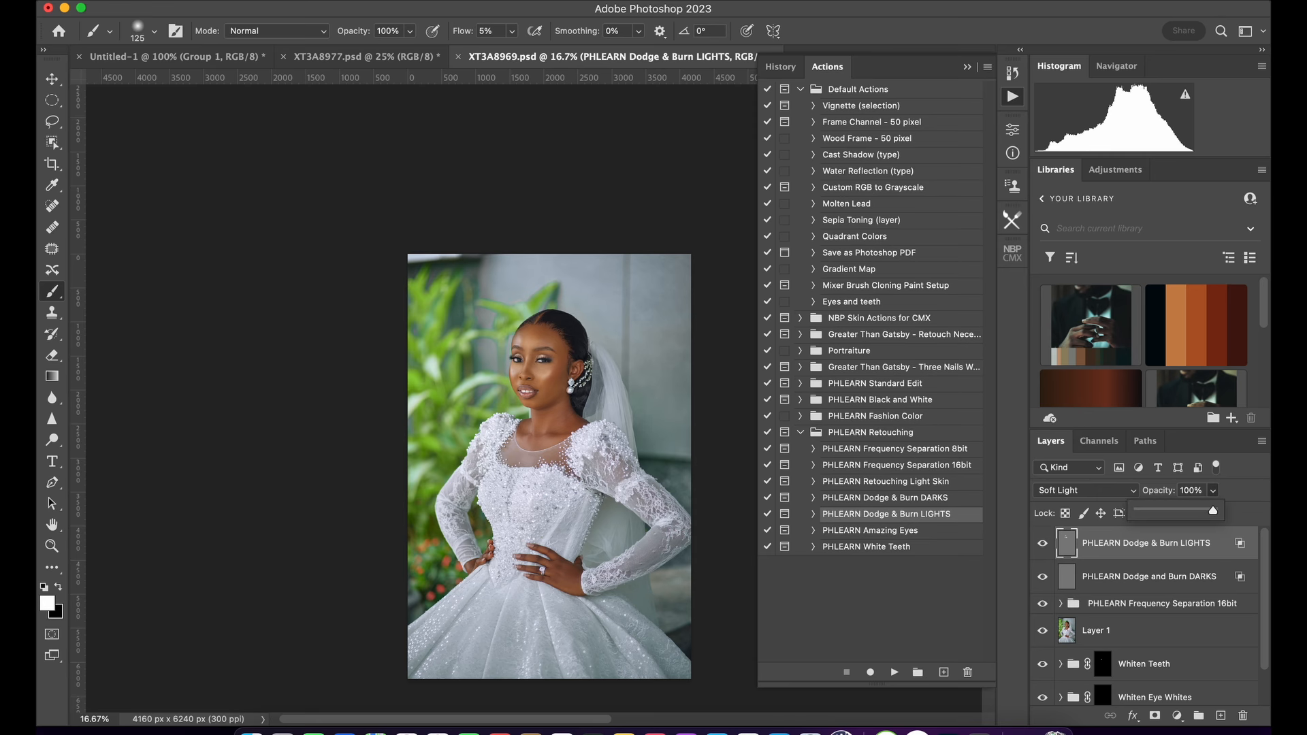
{"action": "mouse_move", "coordinate": [1213, 511]}
{"action": "left_mouse_down"}
{"action": "mouse_move", "coordinate": [1176, 511]}
{"action": "mouse_move", "coordinate": [1195, 510]}
{"action": "left_mouse_up"}
{"action": "key", "text": "super+plus"}
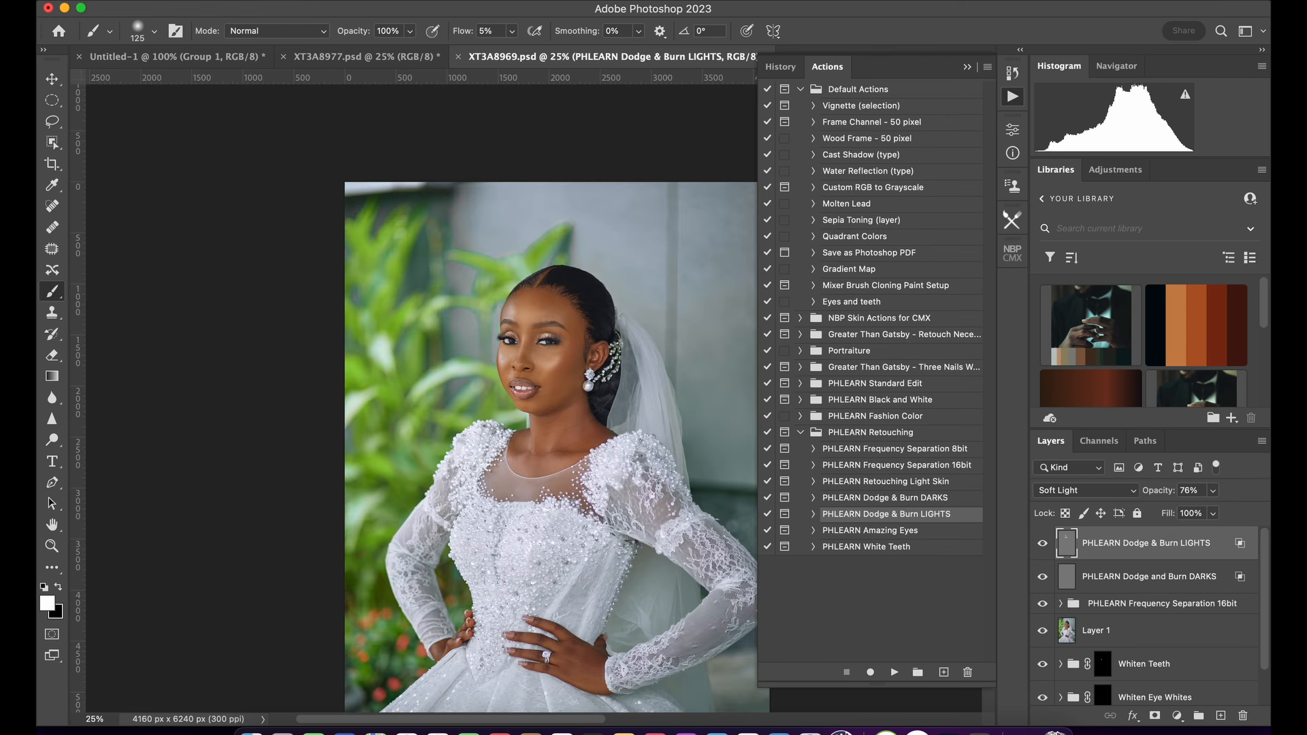
{"action": "left_click", "coordinate": [1042, 544]}
{"action": "left_click", "coordinate": [1042, 544]}
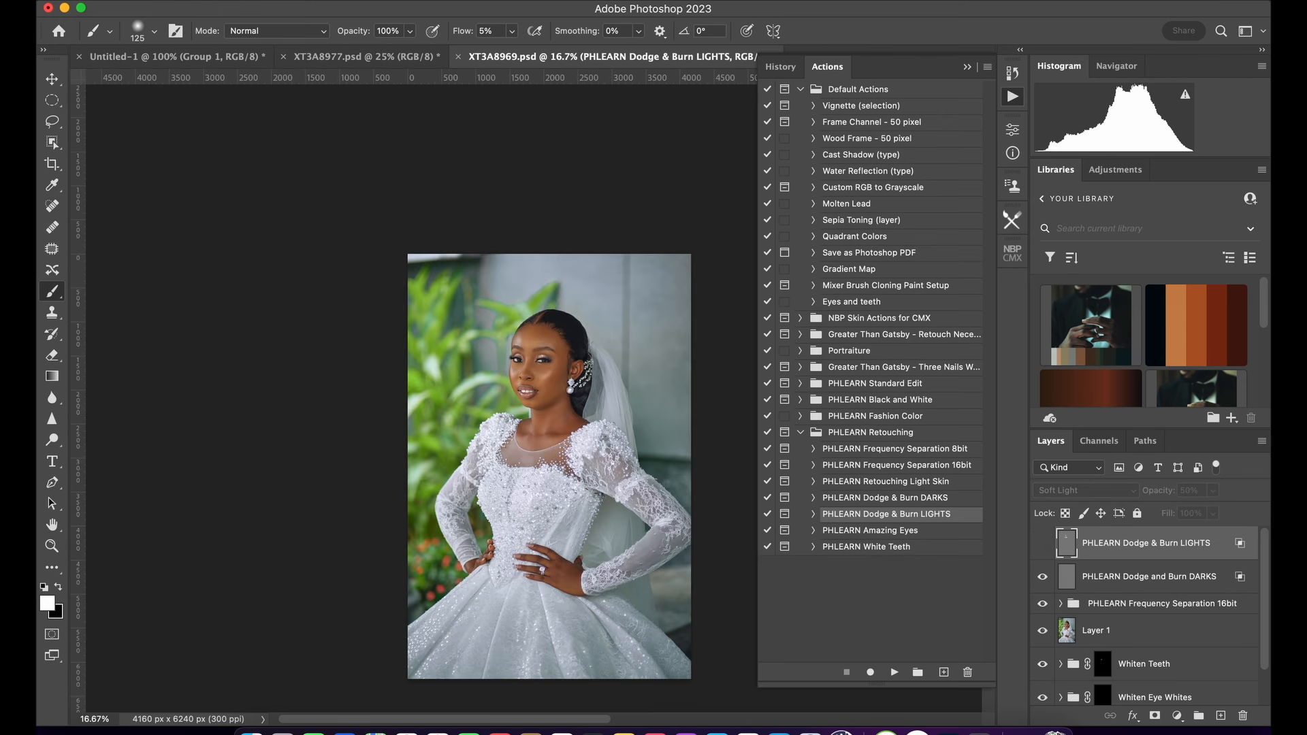
{"action": "left_click", "coordinate": [1043, 543]}
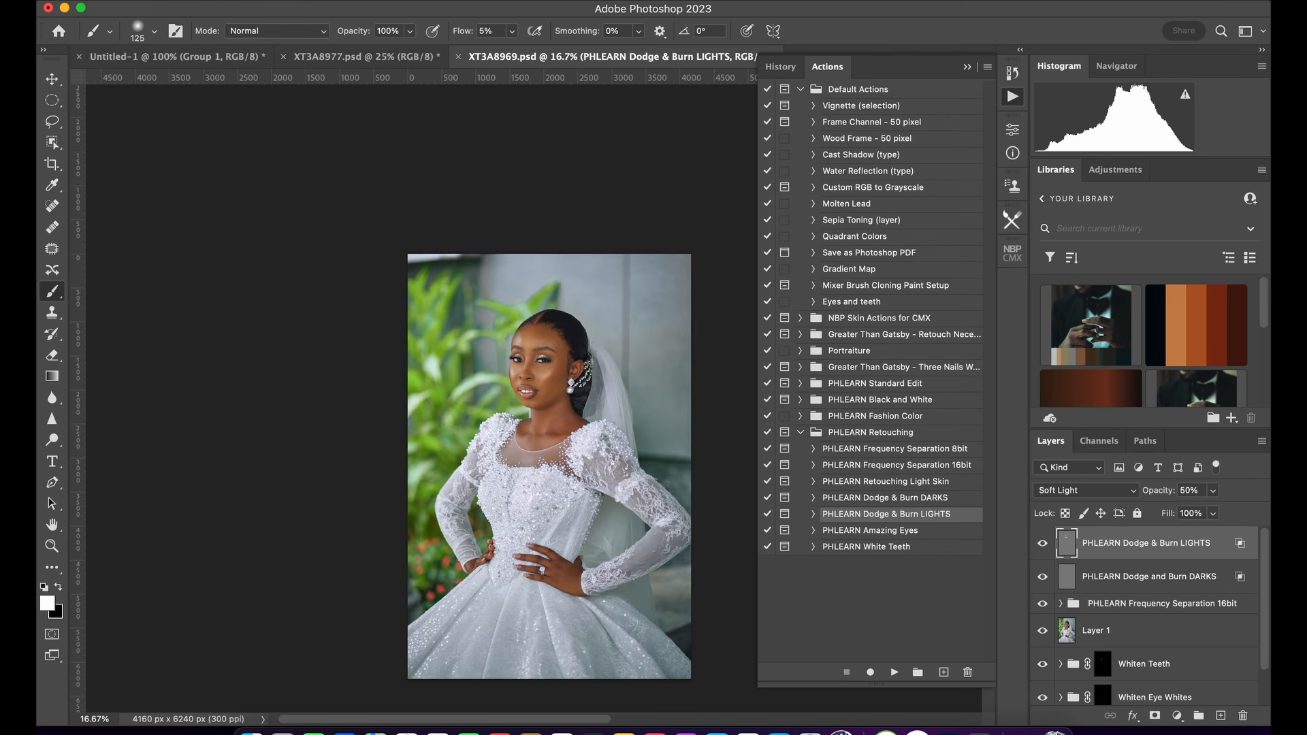
Inspect the softened facial highlights at 100% magnification with the brush enlarged to 175 pixels.
{"action": "key", "text": "super+plus"}
{"action": "key", "text": "super+plus"}
{"action": "key", "text": "super+plus"}
{"action": "key", "text": "super+plus"}
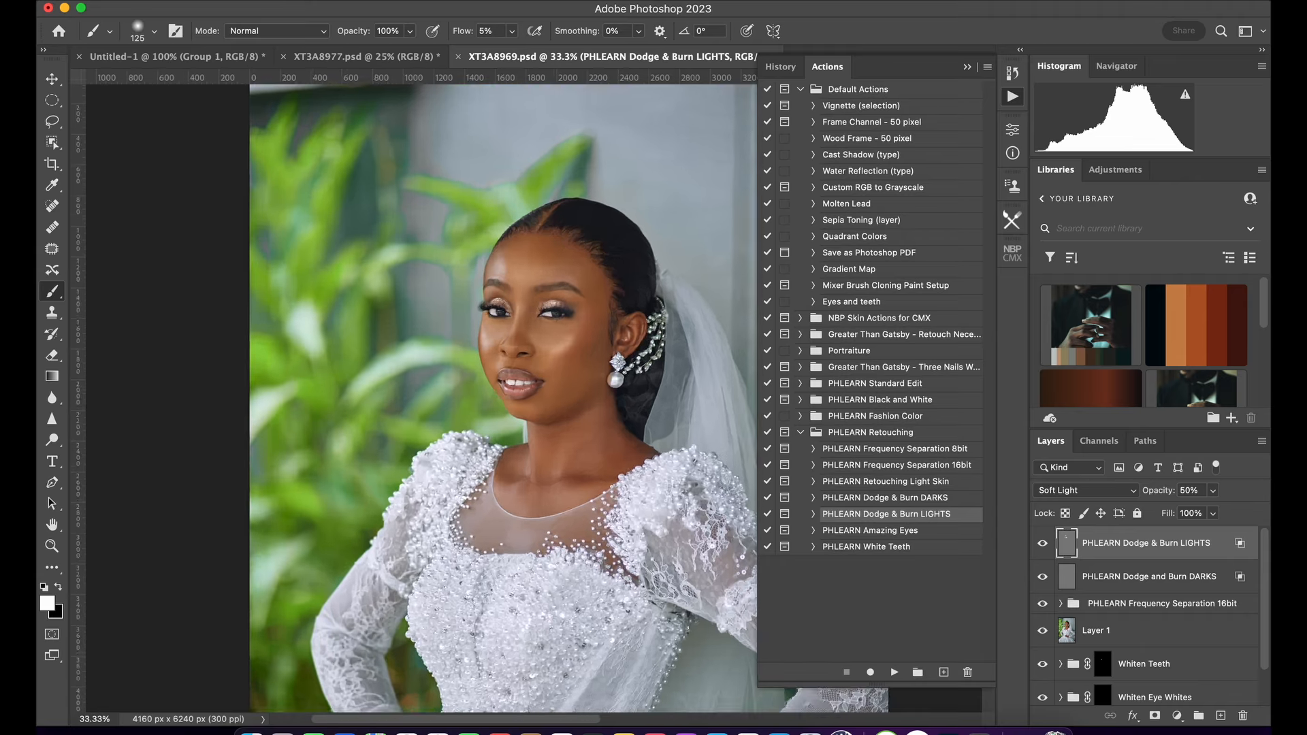
{"action": "key", "text": "bracketright"}
{"action": "key", "text": "bracketright"}
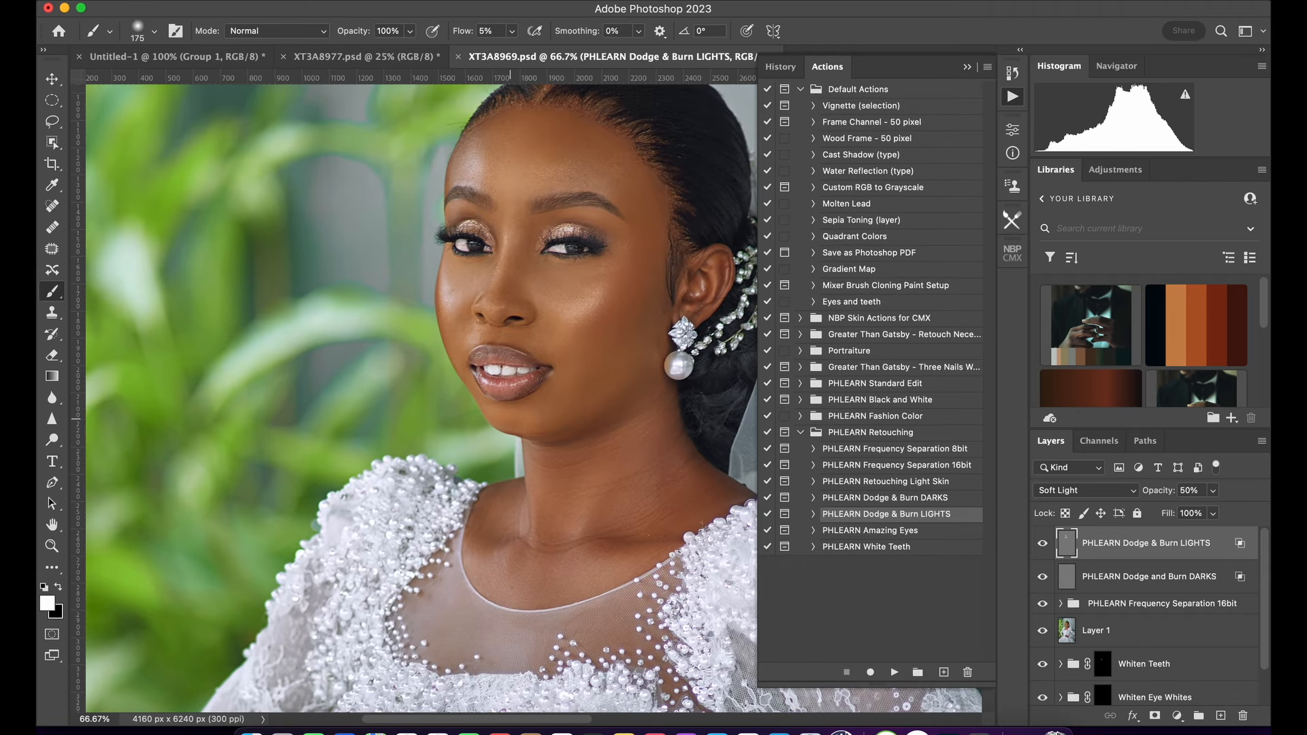
{"action": "key", "text": "super+minus"}
{"action": "key", "text": "super+minus"}
{"action": "key", "text": "super+plus"}
{"action": "key", "text": "super+plus"}
{"action": "key", "text": "super+plus"}
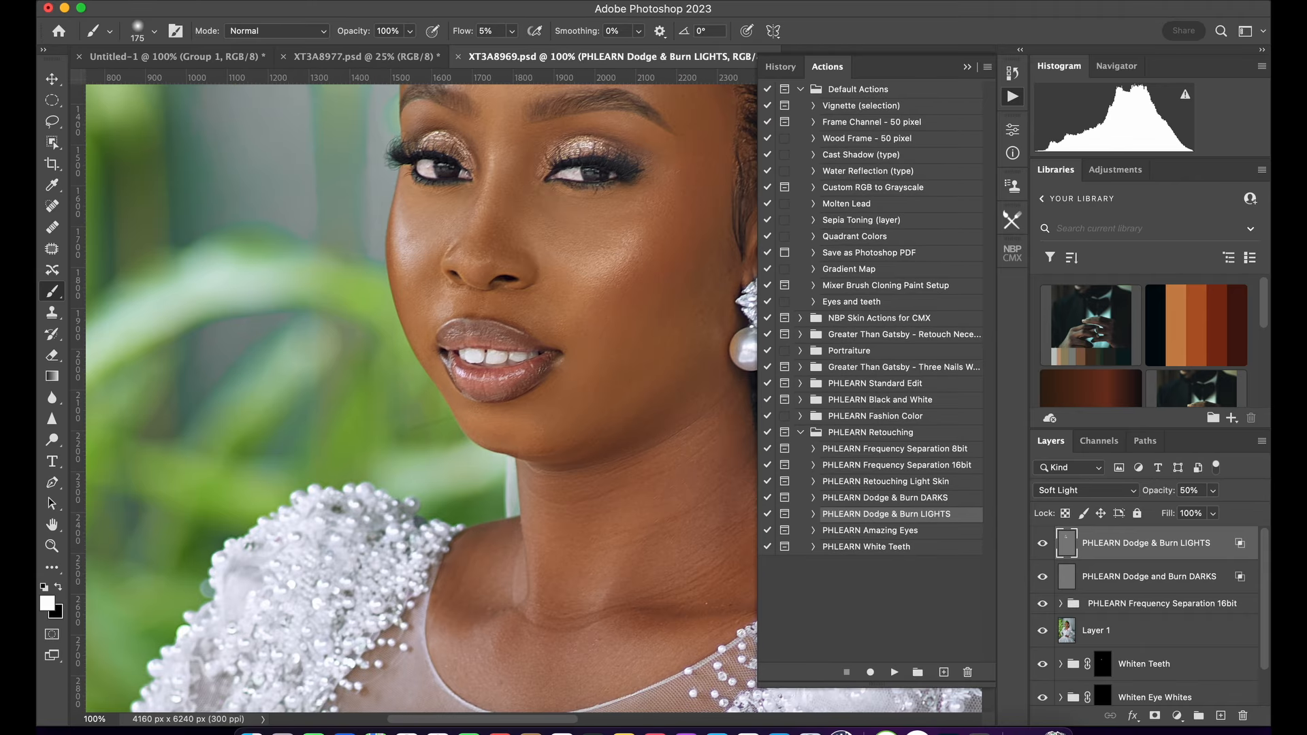
Activate the PHLEARN Dodge and Burn DARKS layer and set up a smaller black brush with 2% flow.
{"action": "key", "text": "alt+bracketleft"}
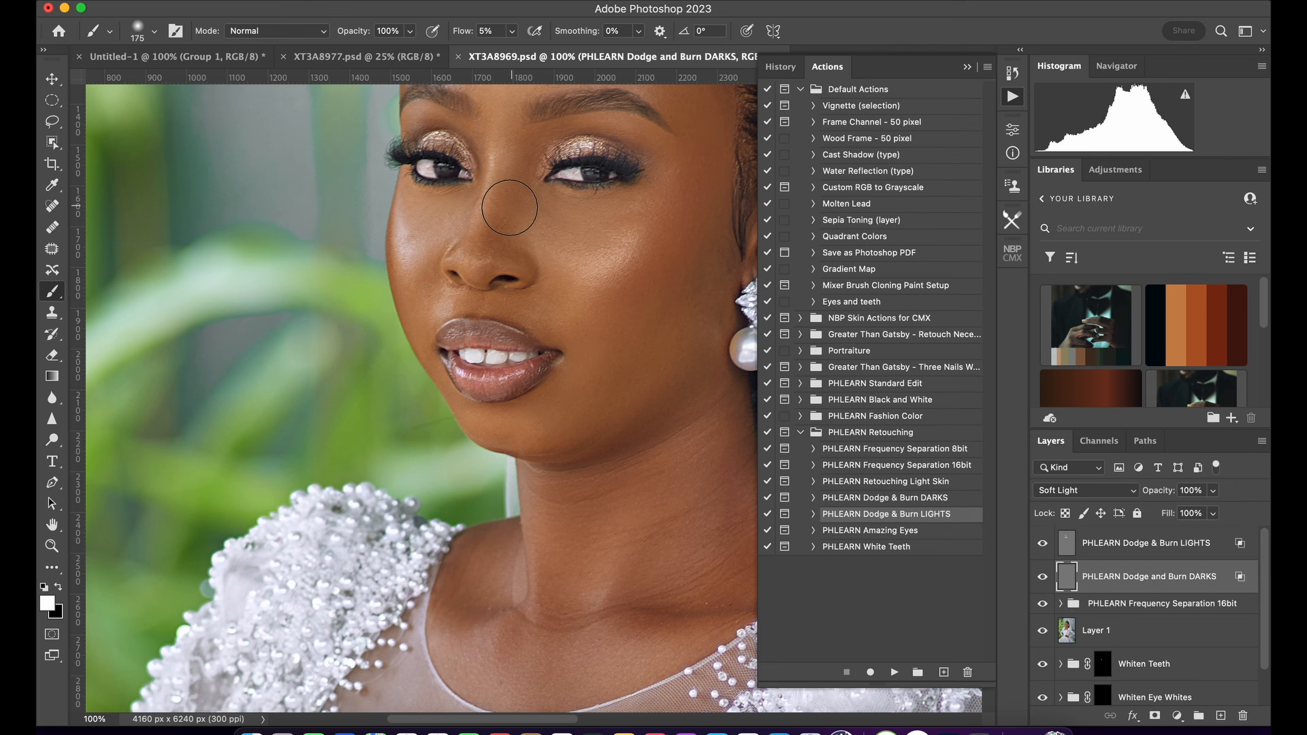
{"action": "key", "text": "x"}
{"action": "key", "text": "bracketleft"}
{"action": "key", "text": "bracketleft"}
{"action": "key", "text": "bracketleft"}
{"action": "key", "text": "bracketleft"}
{"action": "key", "text": "shift+0"}
{"action": "key", "text": "shift+2"}
Set the brush to 100 pixels and deepen the finer shadows on the face.
{"action": "key", "text": "bracketright"}
{"action": "key", "text": "bracketright"}
{"action": "key", "text": "bracketright"}
{"action": "key", "text": "bracketleft"}
{"action": "key", "text": "bracketleft"}
{"action": "key", "text": "super+minus"}
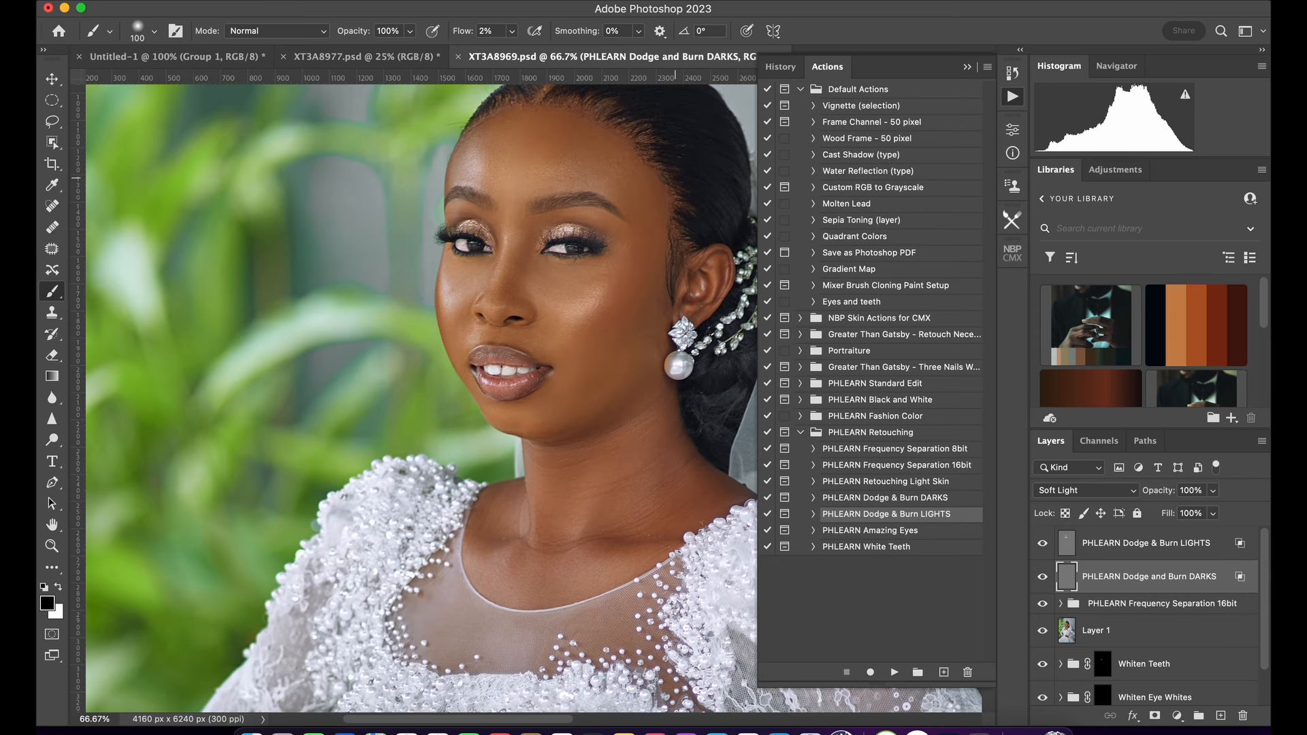
{"action": "key", "text": "super+minus"}
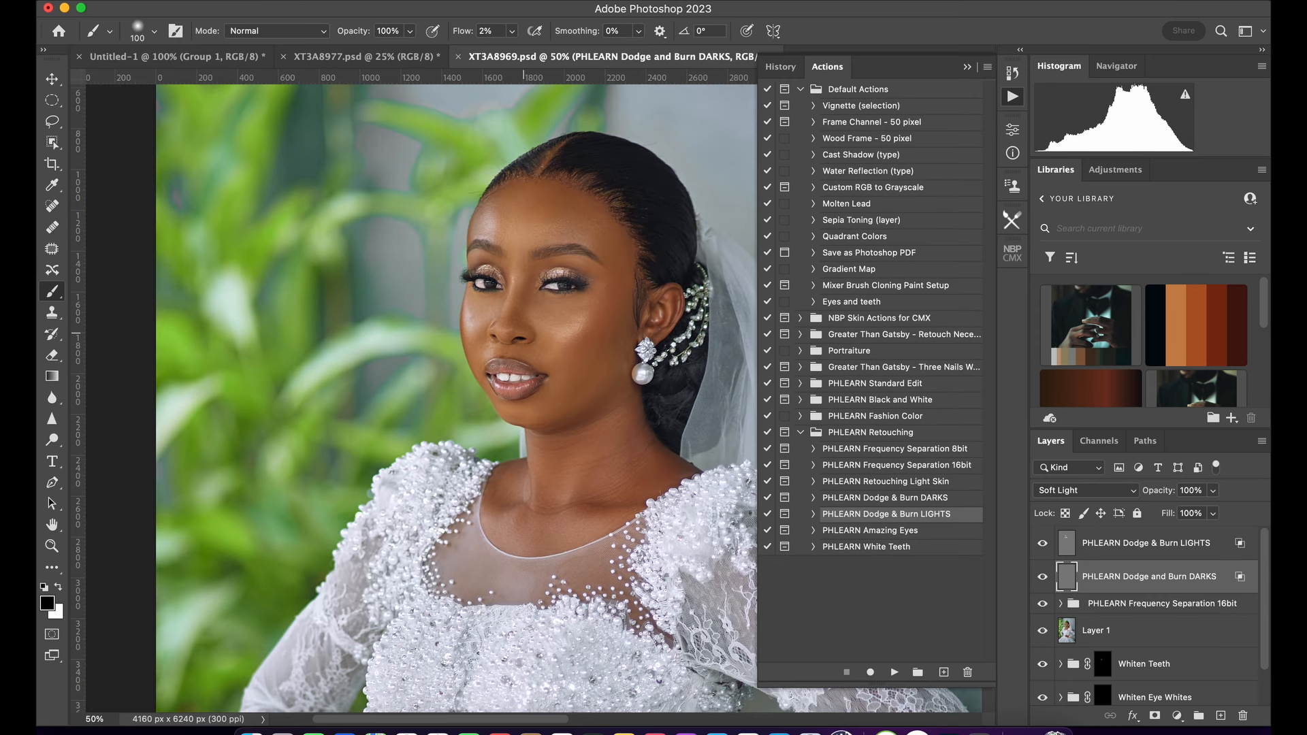
Enlarge the brush to 400 pixels for burning broader shadow areas and review the whole portrait.
{"action": "key", "text": "super+minus"}
{"action": "key", "text": "super+minus"}
{"action": "key", "text": "bracketright"}
{"action": "key", "text": "bracketright"}
{"action": "key", "text": "bracketright"}
{"action": "key", "text": "bracketright"}
{"action": "key", "text": "bracketright"}
{"action": "key", "text": "bracketright"}
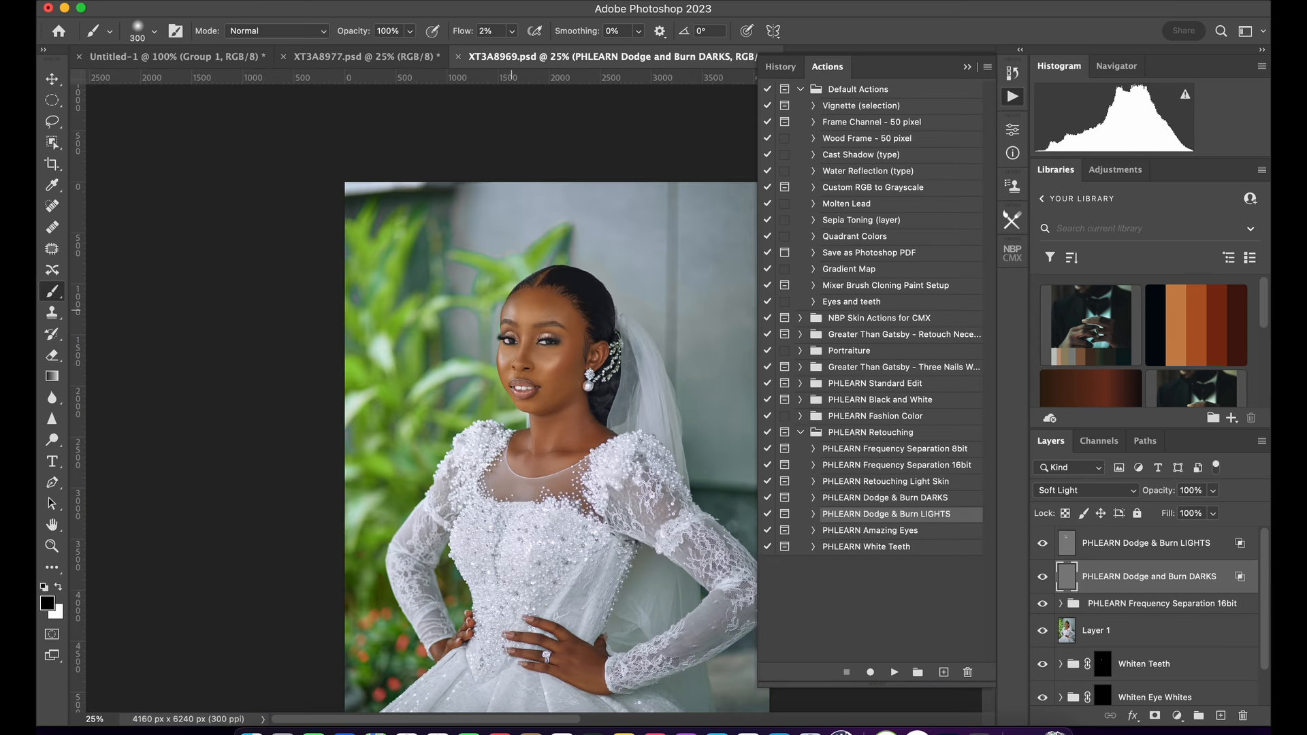
{"action": "key", "text": "bracketright"}
{"action": "key", "text": "super+minus"}
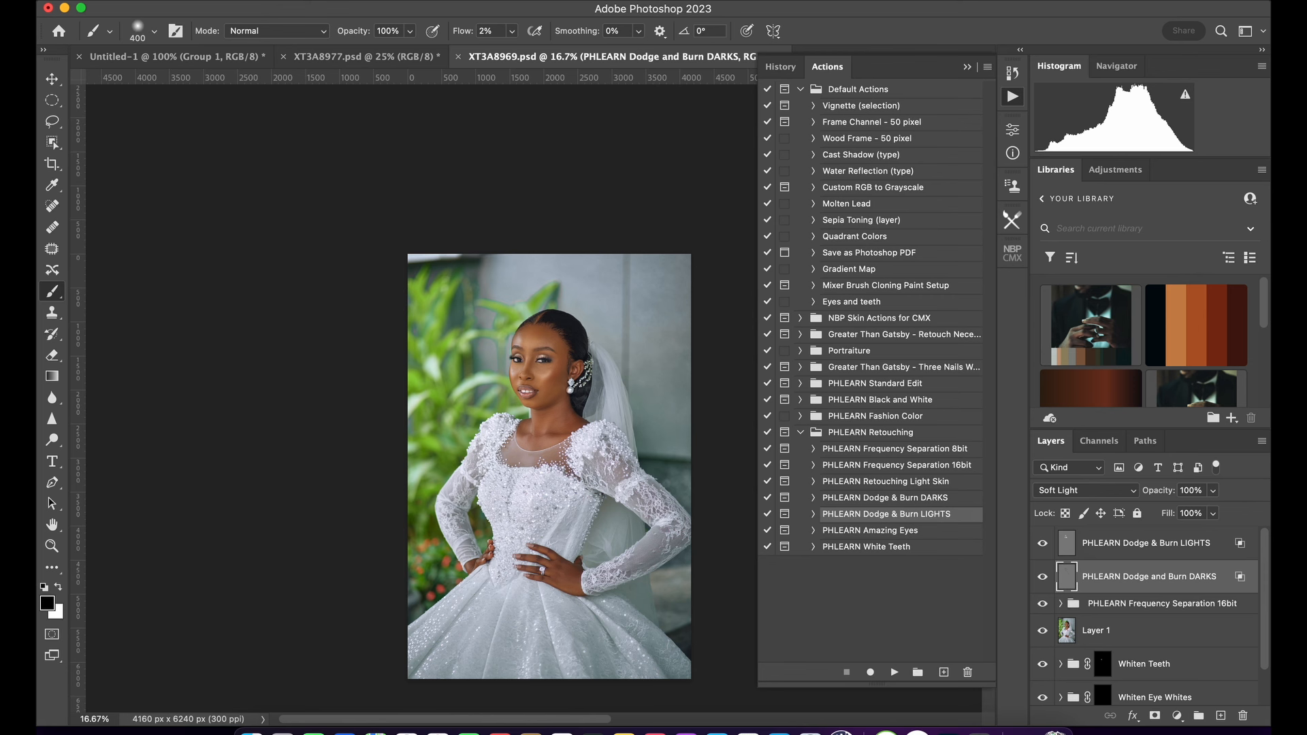
{"action": "key", "text": "super+minus"}
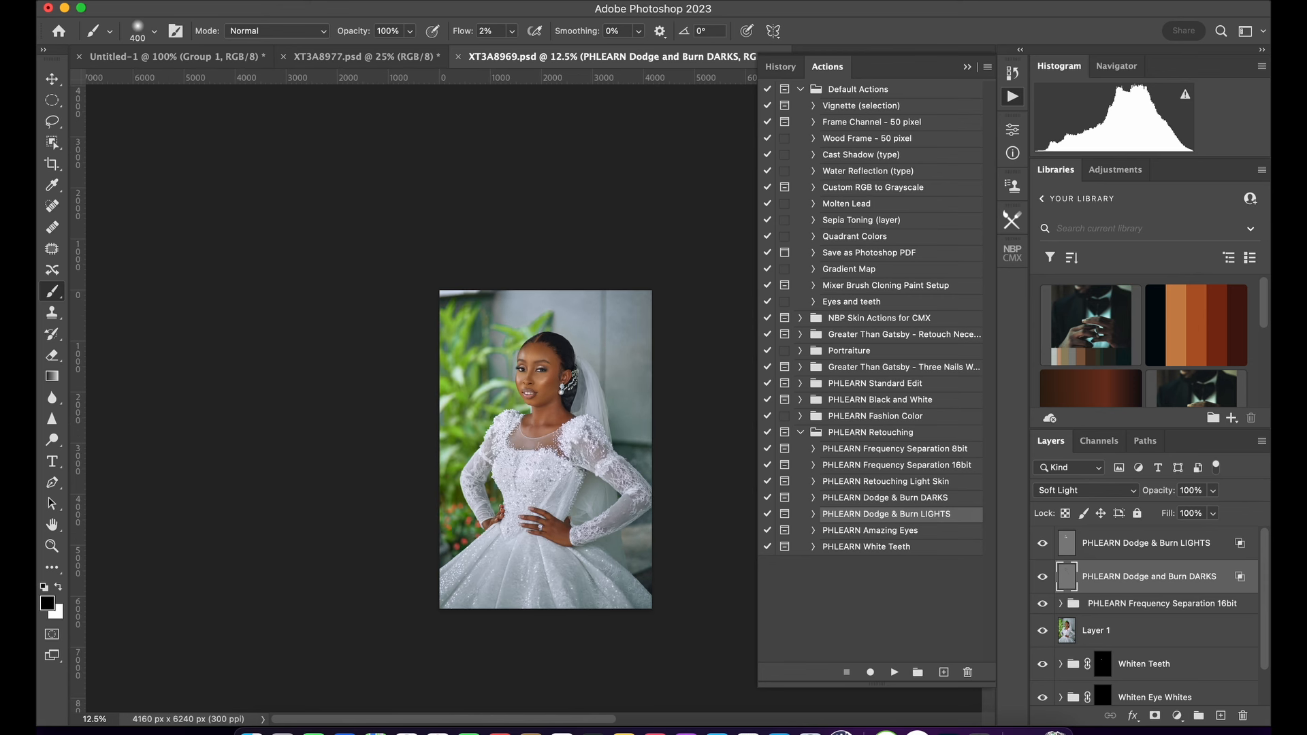
Compare the face with the original by hiding and restoring every layer except Background.
{"action": "scroll", "coordinate": [1151, 612], "scroll_direction": "down", "scroll_amount": 2}
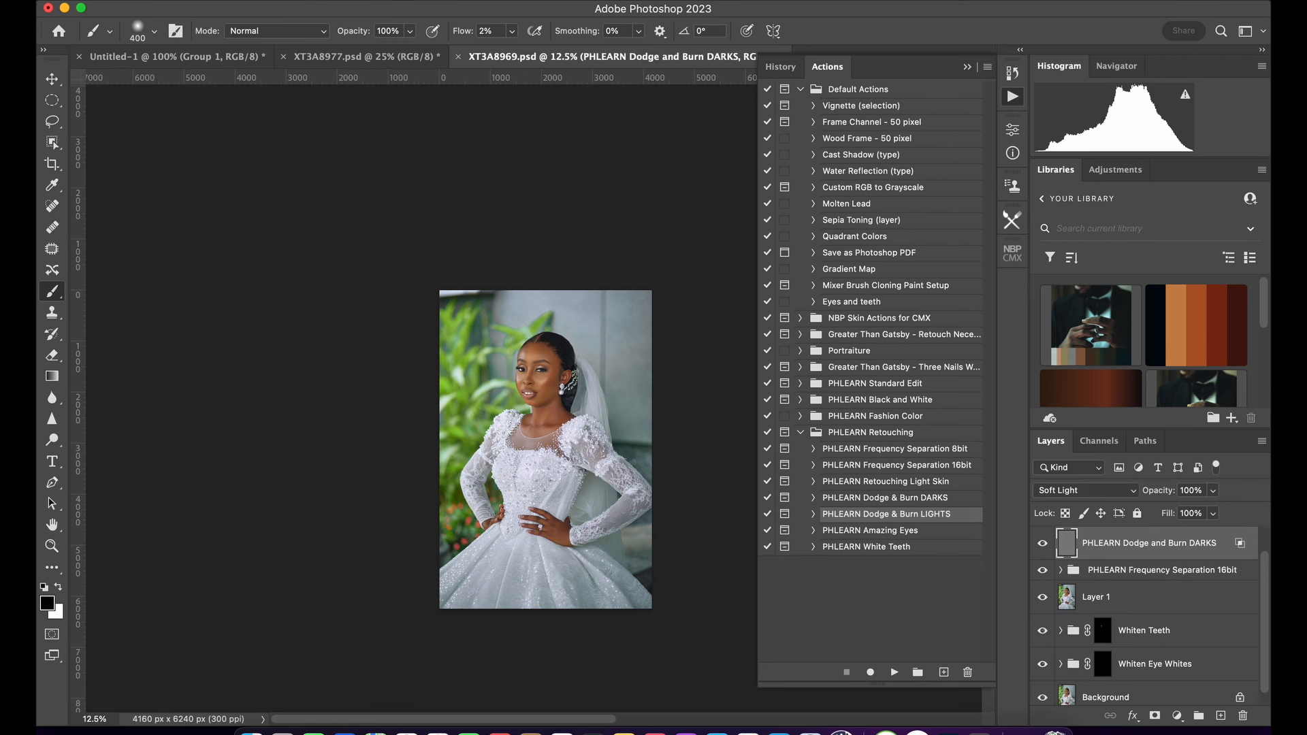
{"action": "scroll", "coordinate": [1151, 613], "scroll_direction": "up", "scroll_amount": 2}
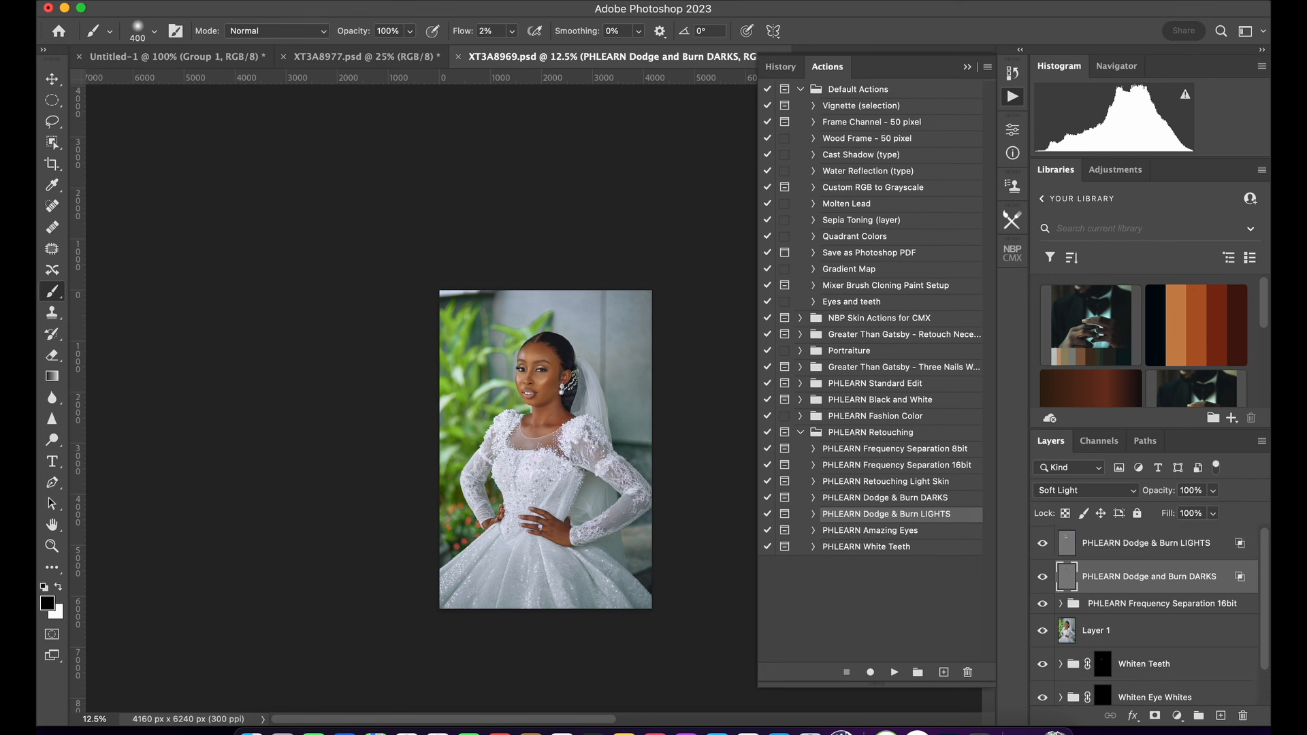
{"action": "scroll", "coordinate": [1150, 613], "scroll_direction": "down", "scroll_amount": 2}
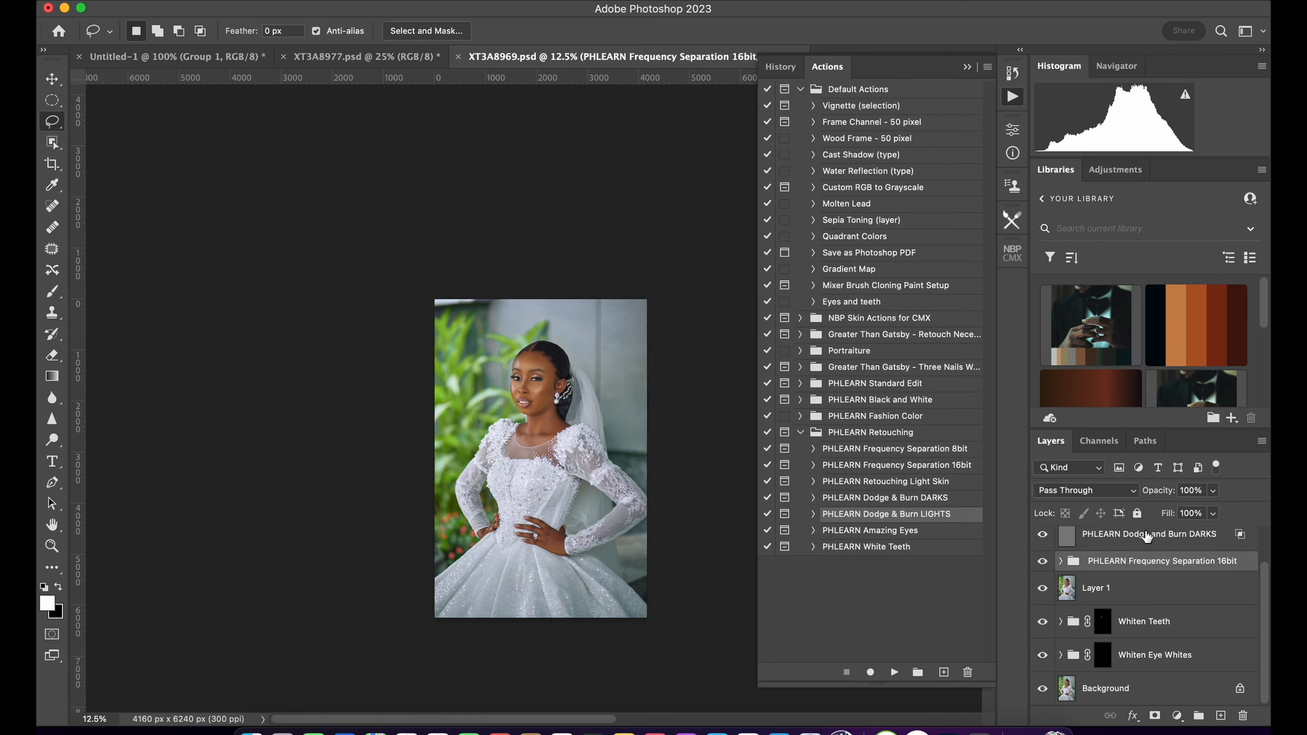
{"action": "key", "text": "super+plus"}
{"action": "key", "text": "super+plus"}
{"action": "key", "text": "super+plus"}
{"action": "key", "text": "super+plus"}
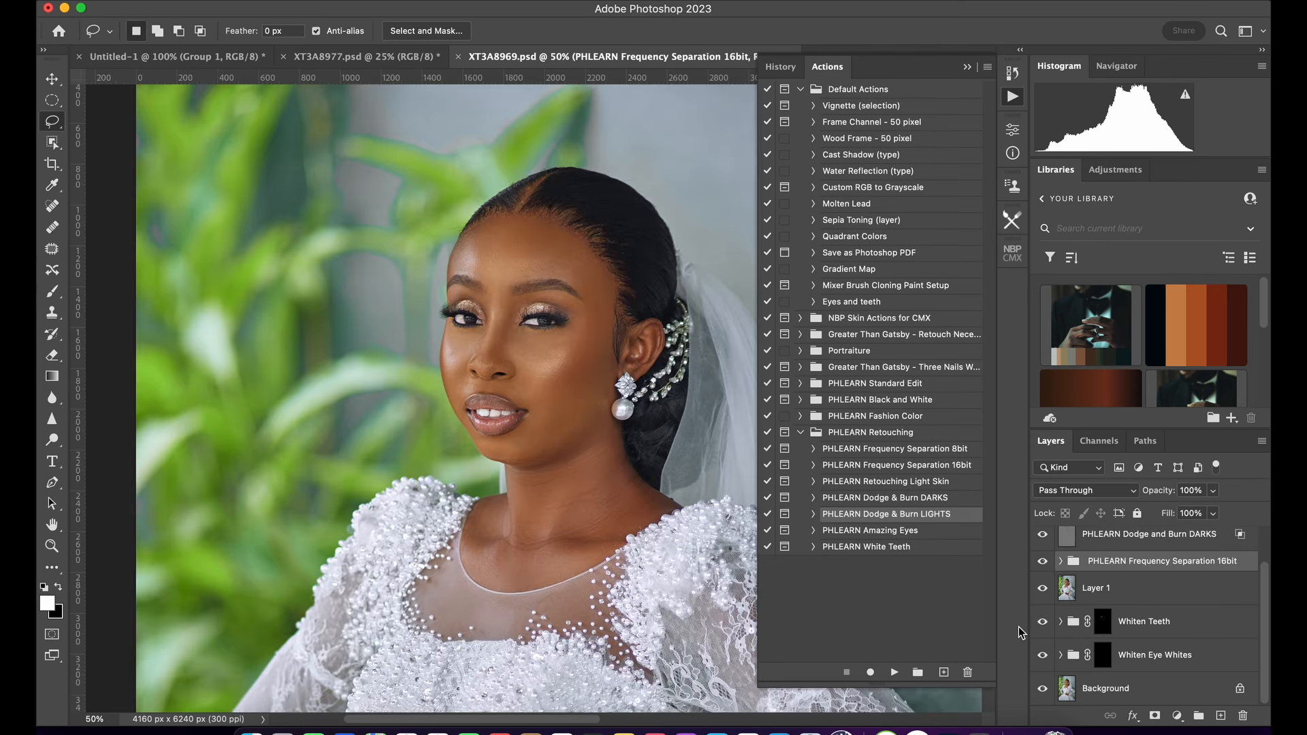
{"action": "key", "text": "super+plus"}
{"action": "left_click_drag", "start_coordinate": [547, 356], "coordinate": [527, 424]}
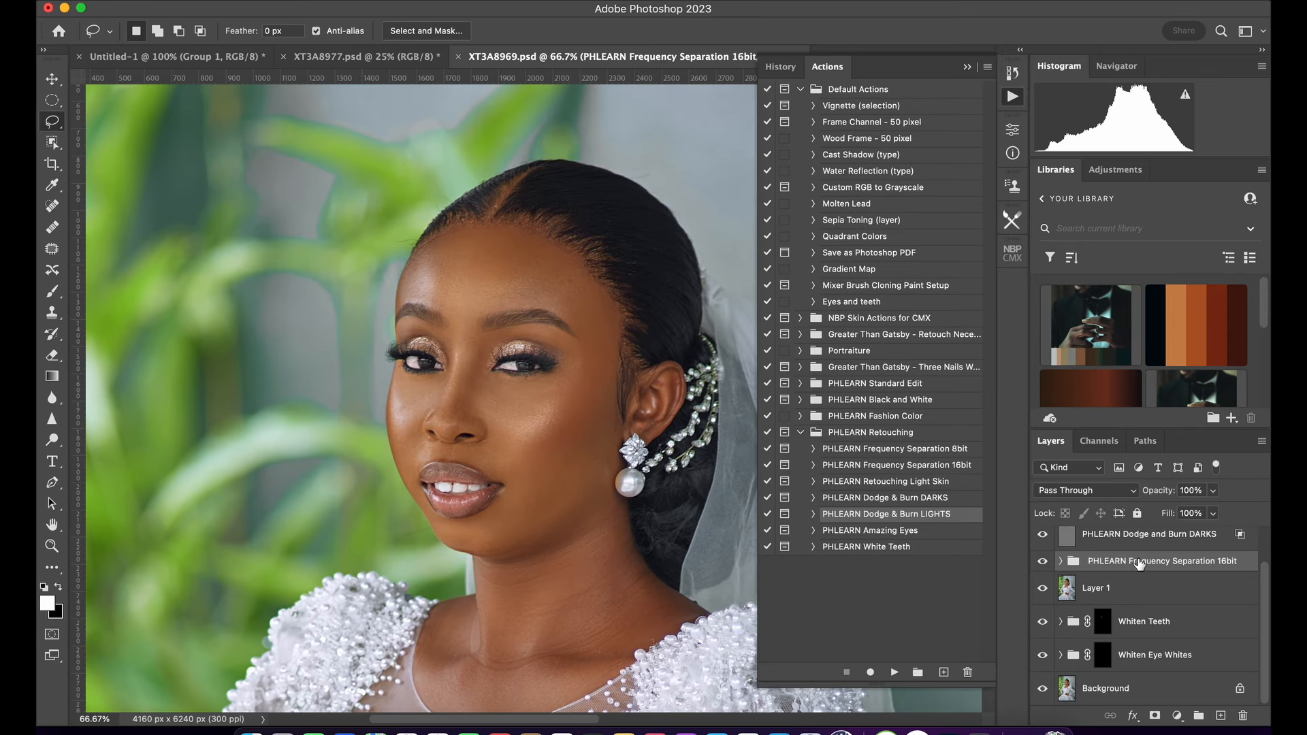
{"action": "left_click", "coordinate": [1045, 692], "text": "alt"}
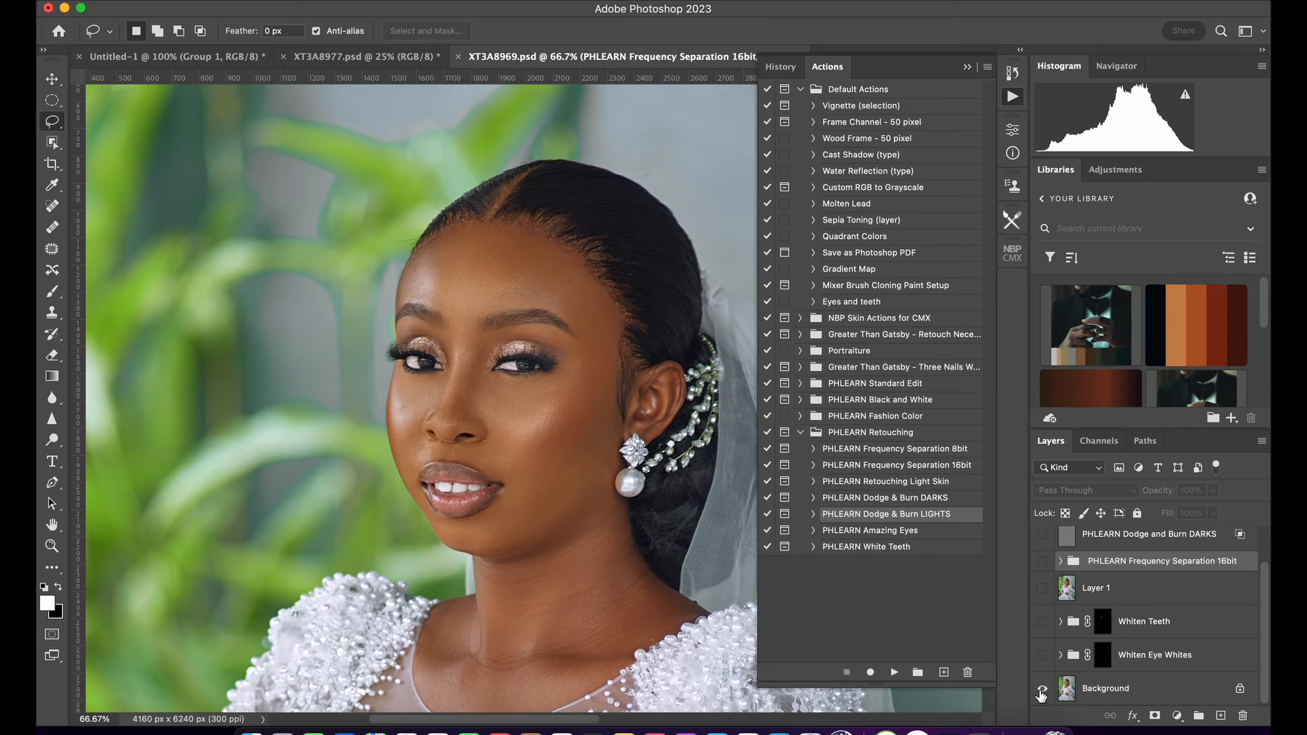
{"action": "left_click", "coordinate": [1044, 692], "text": "alt"}
Examine the finished retouch across the whole portrait and around the face.
{"action": "key", "text": "super+minus"}
{"action": "key", "text": "super+minus"}
{"action": "key", "text": "super+minus"}
{"action": "key", "text": "super+minus"}
{"action": "key", "text": "super+minus"}
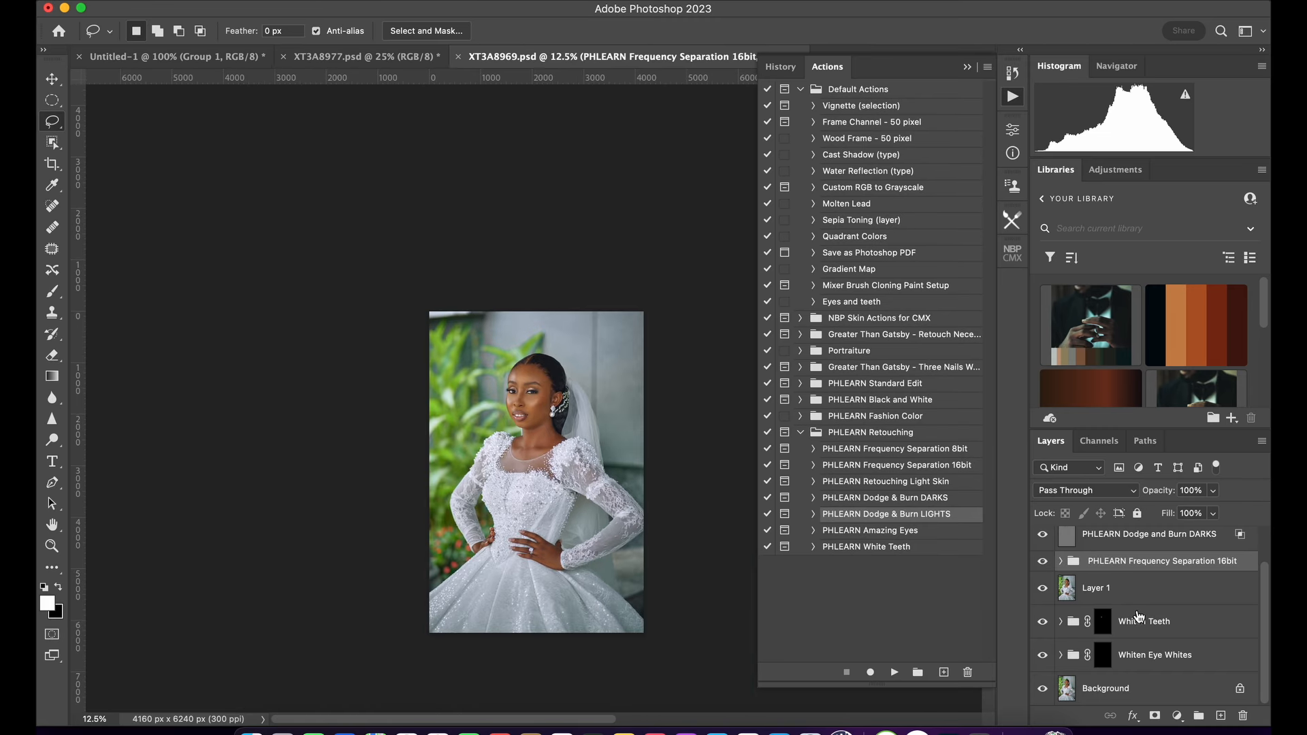
{"action": "scroll", "coordinate": [545, 415], "scroll_direction": "up", "scroll_amount": 4}
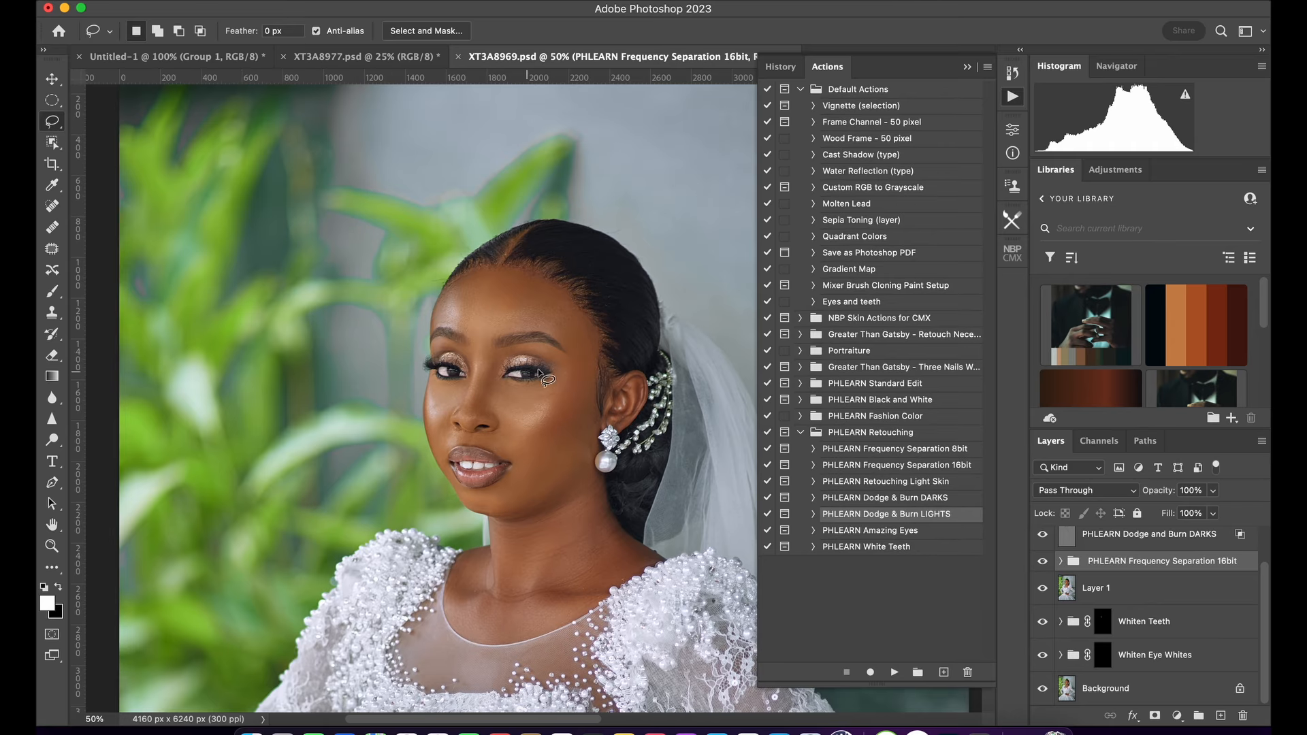
{"action": "key", "text": "super+minus"}
{"action": "key", "text": "super+minus"}
{"action": "key", "text": "super+minus"}
{"action": "key", "text": "super+minus"}
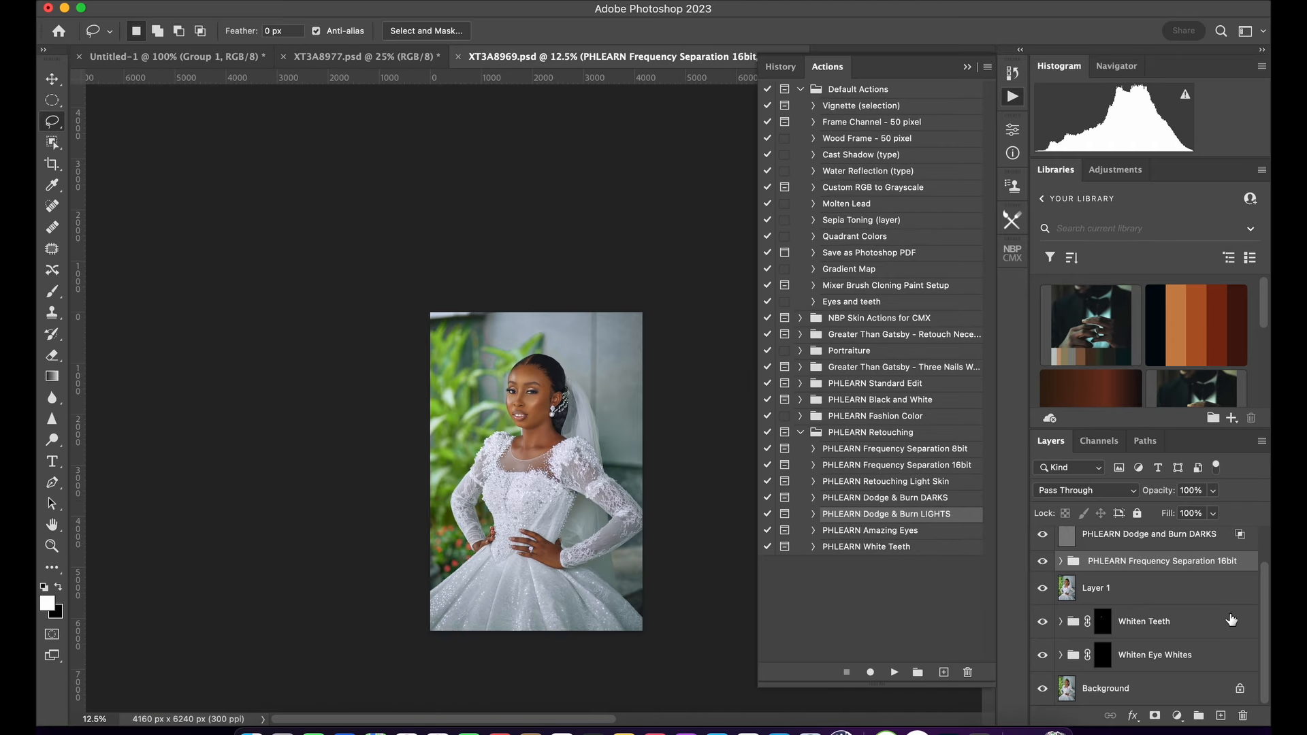
Stamp all visible layers into a new merged layer above PHLEARN Dodge & Burn LIGHTS.
{"action": "left_click_drag", "start_coordinate": [1266, 615], "coordinate": [1266, 547]}
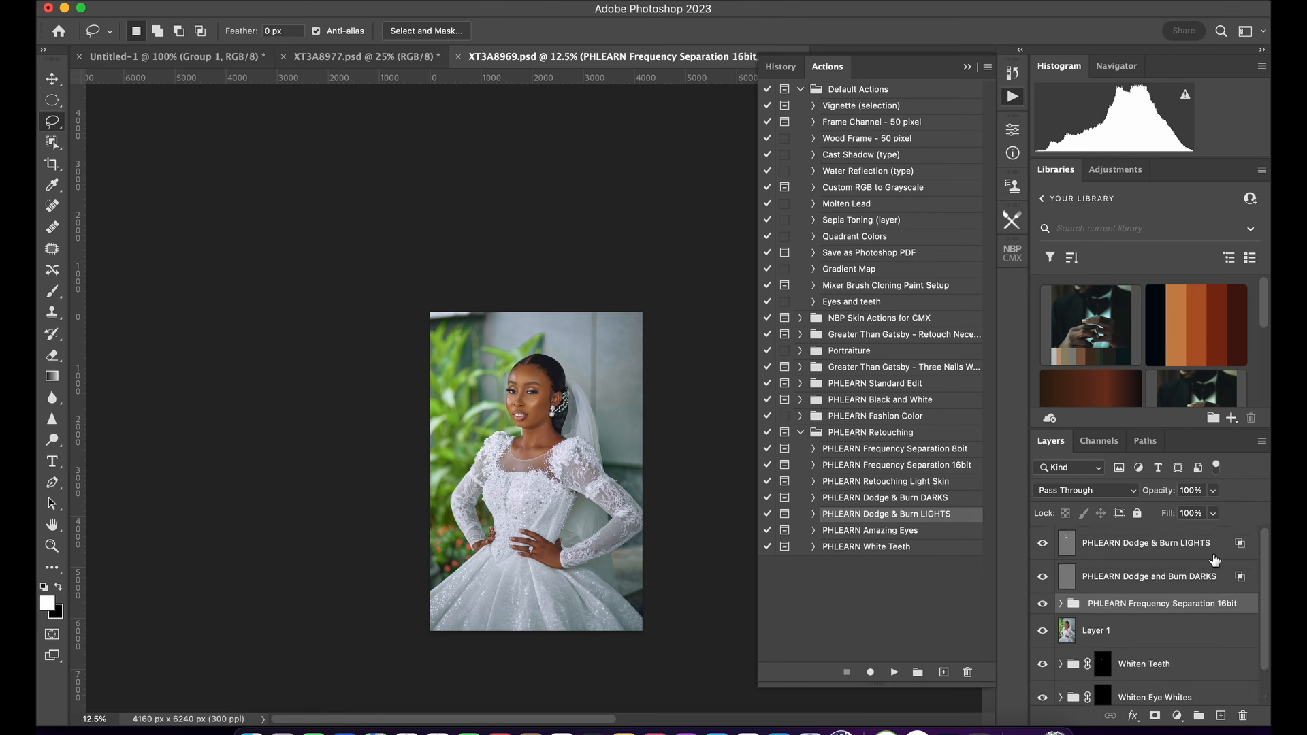
{"action": "left_click", "coordinate": [1186, 558]}
{"action": "key", "text": "super+alt+shift+e"}
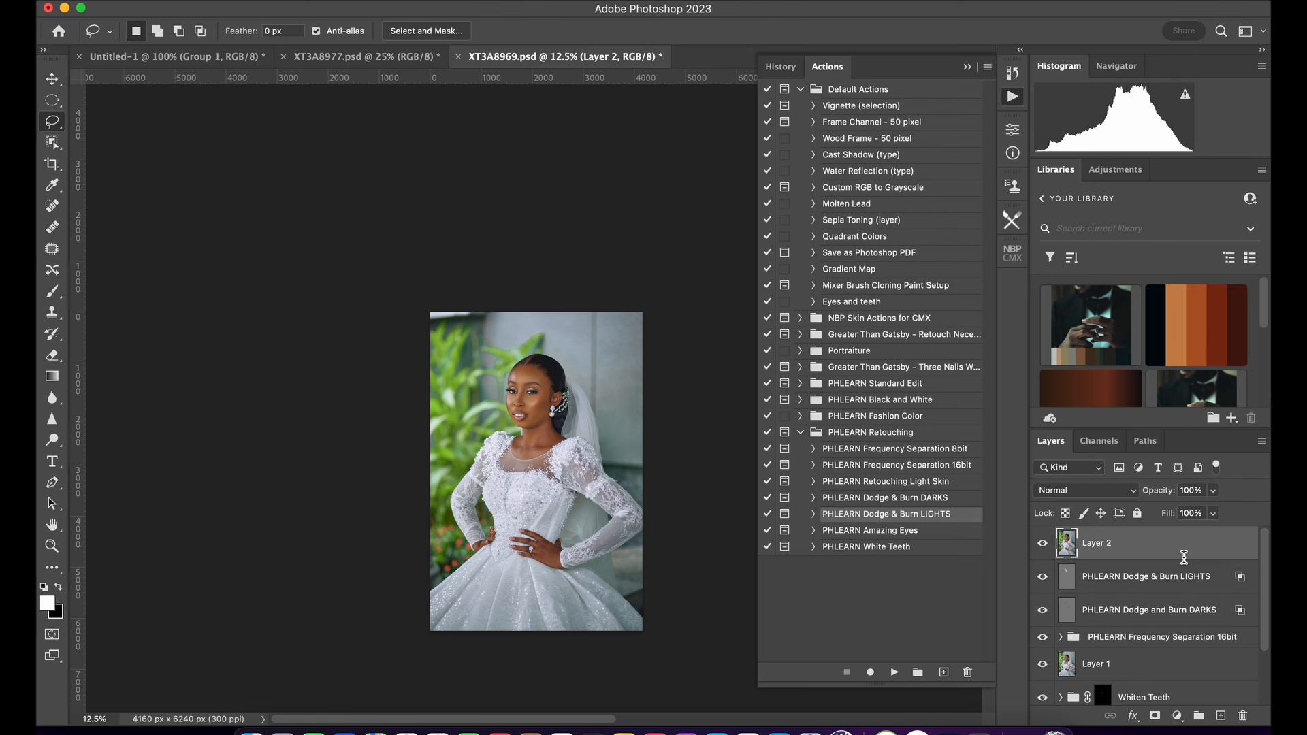
Add a Color Lookup adjustment layer above Layer 2 and load Movie look .cube from the LUT folder in Documents.
{"action": "left_click", "coordinate": [1177, 717]}
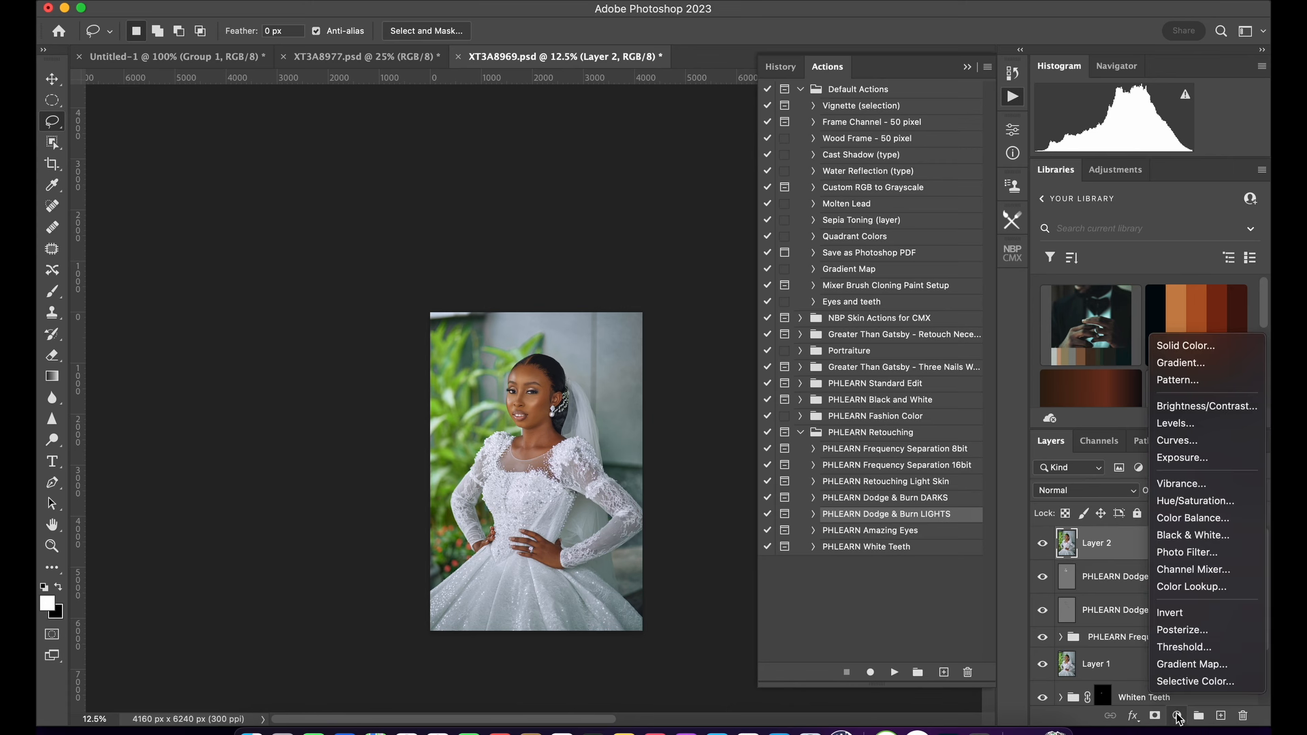
{"action": "left_click", "coordinate": [1192, 587]}
{"action": "left_click", "coordinate": [928, 177]}
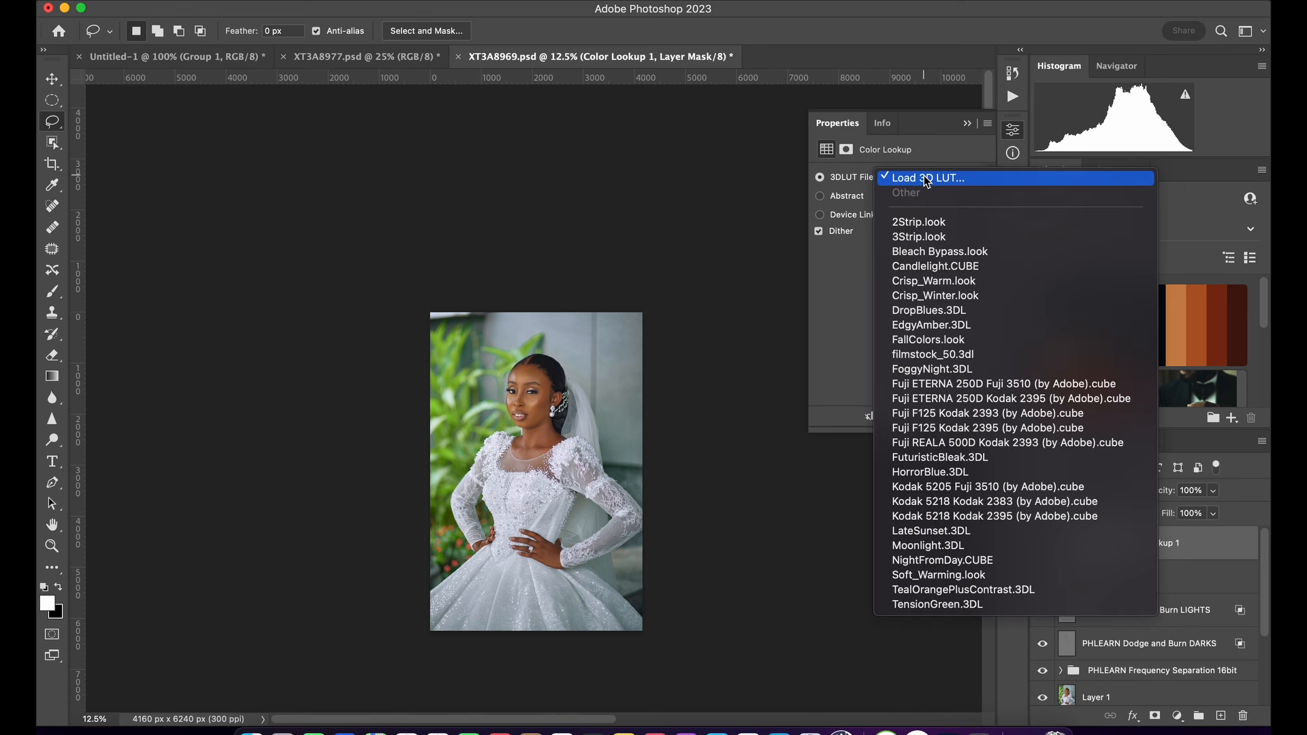
{"action": "left_click", "coordinate": [926, 178]}
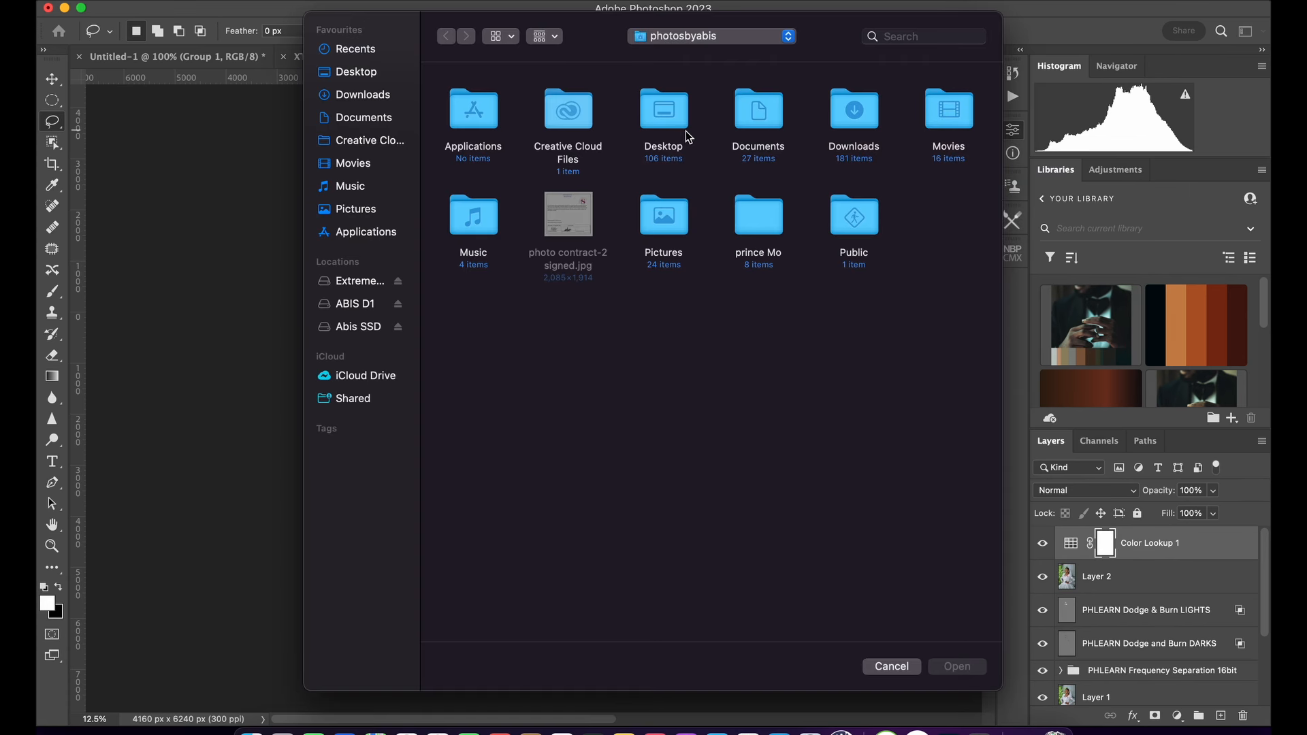
{"action": "double_click", "coordinate": [747, 115]}
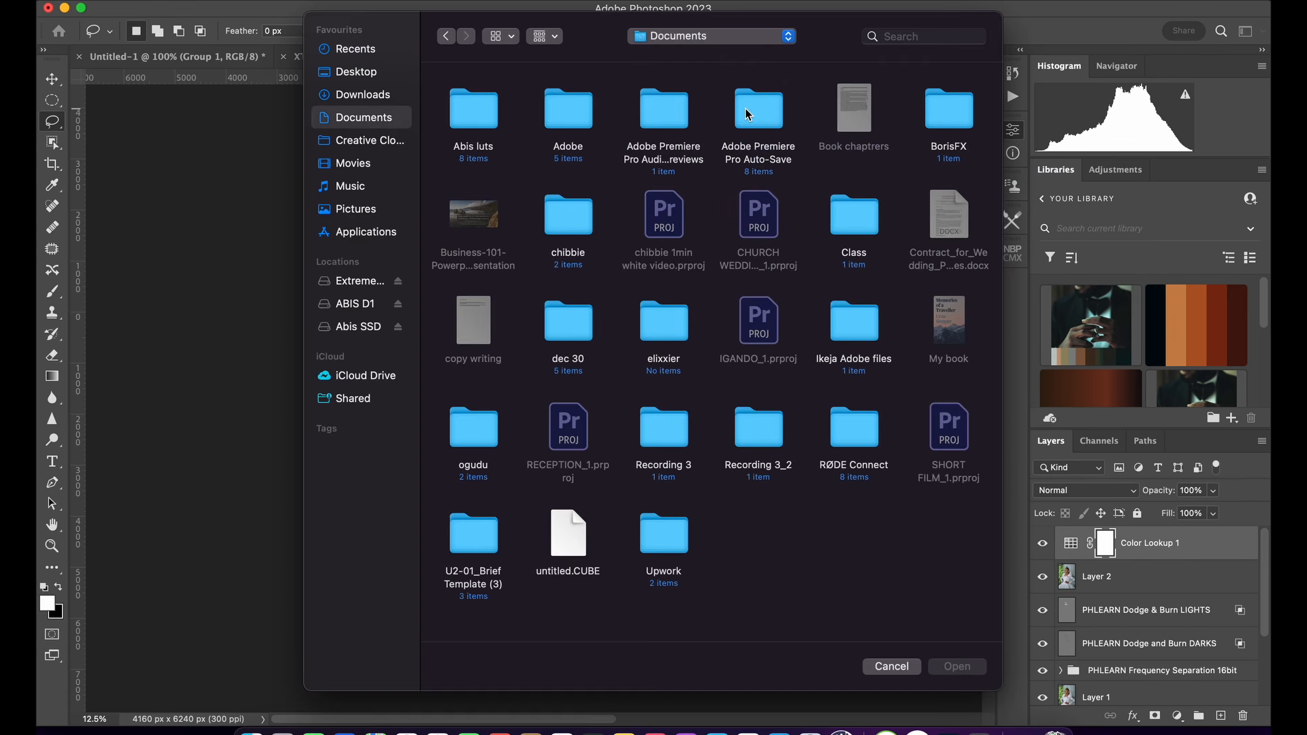
{"action": "double_click", "coordinate": [482, 117]}
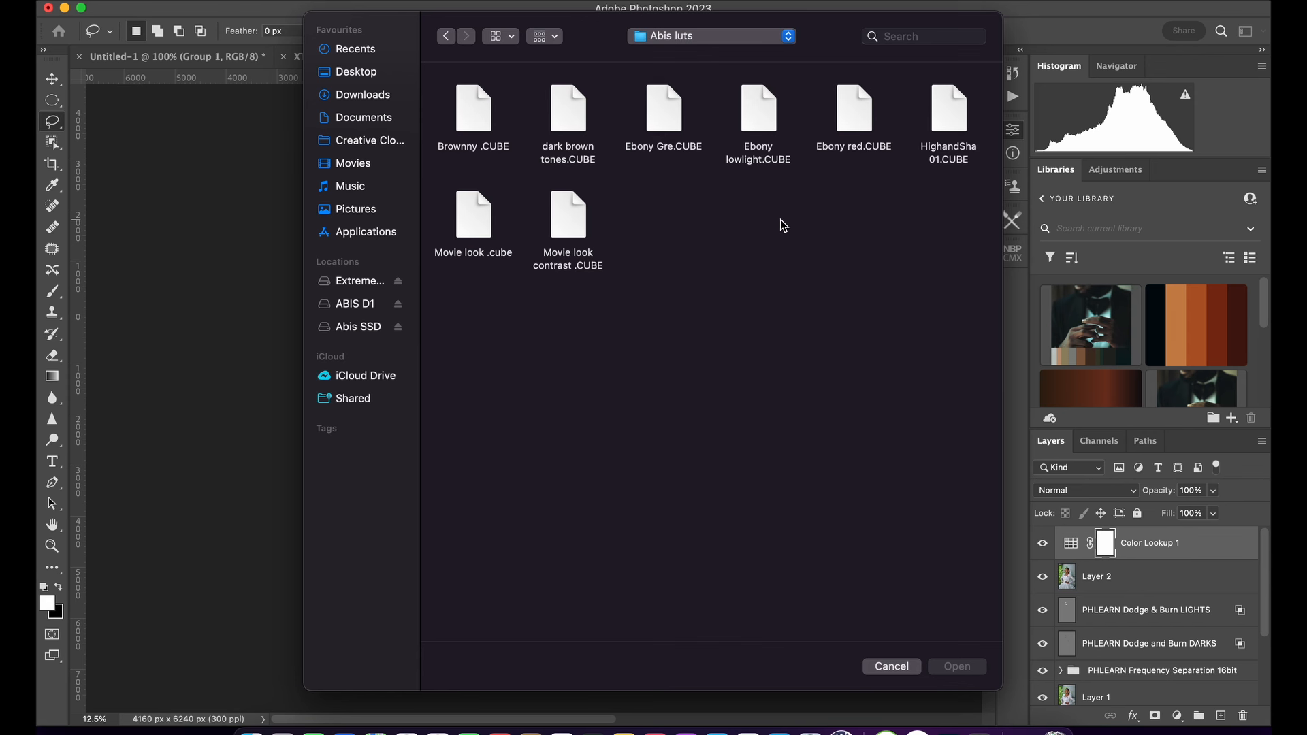
{"action": "left_click", "coordinate": [472, 219]}
{"action": "left_click", "coordinate": [974, 674]}
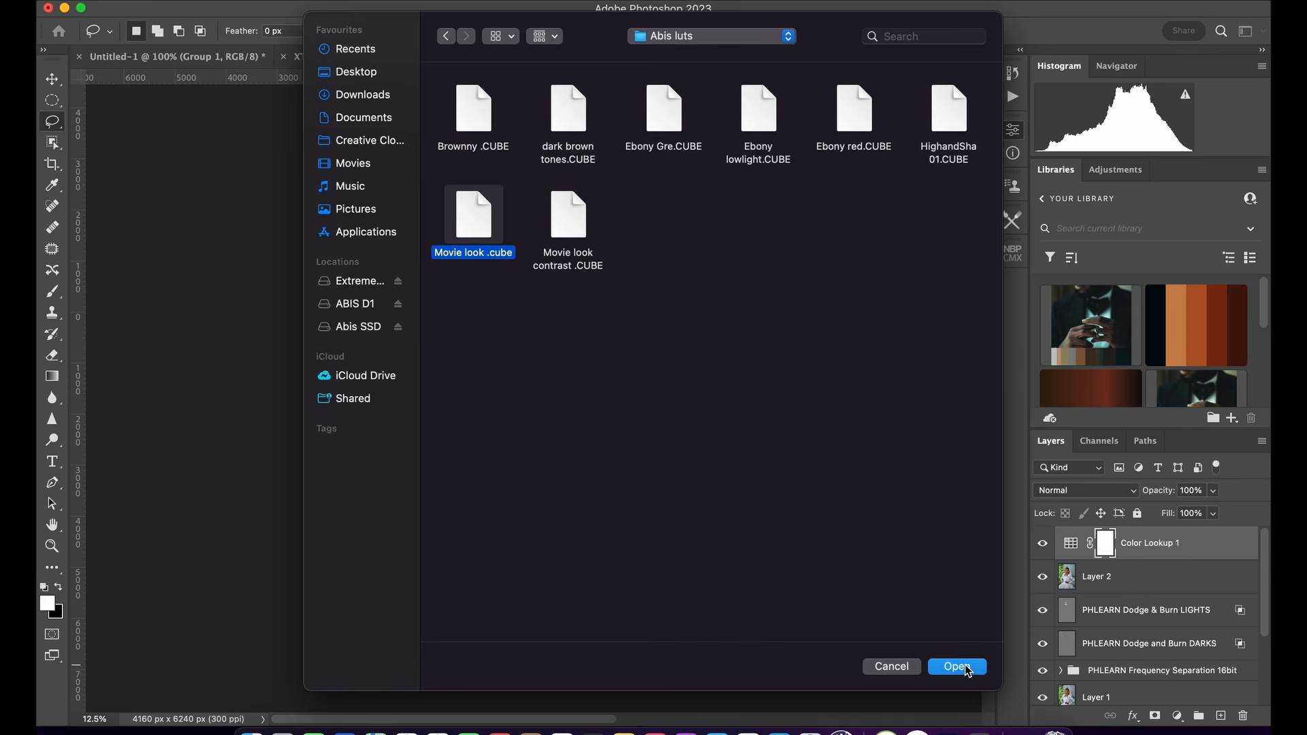
Reduce the Color Lookup layer's opacity to 60%.
{"action": "key", "text": "super+equal"}
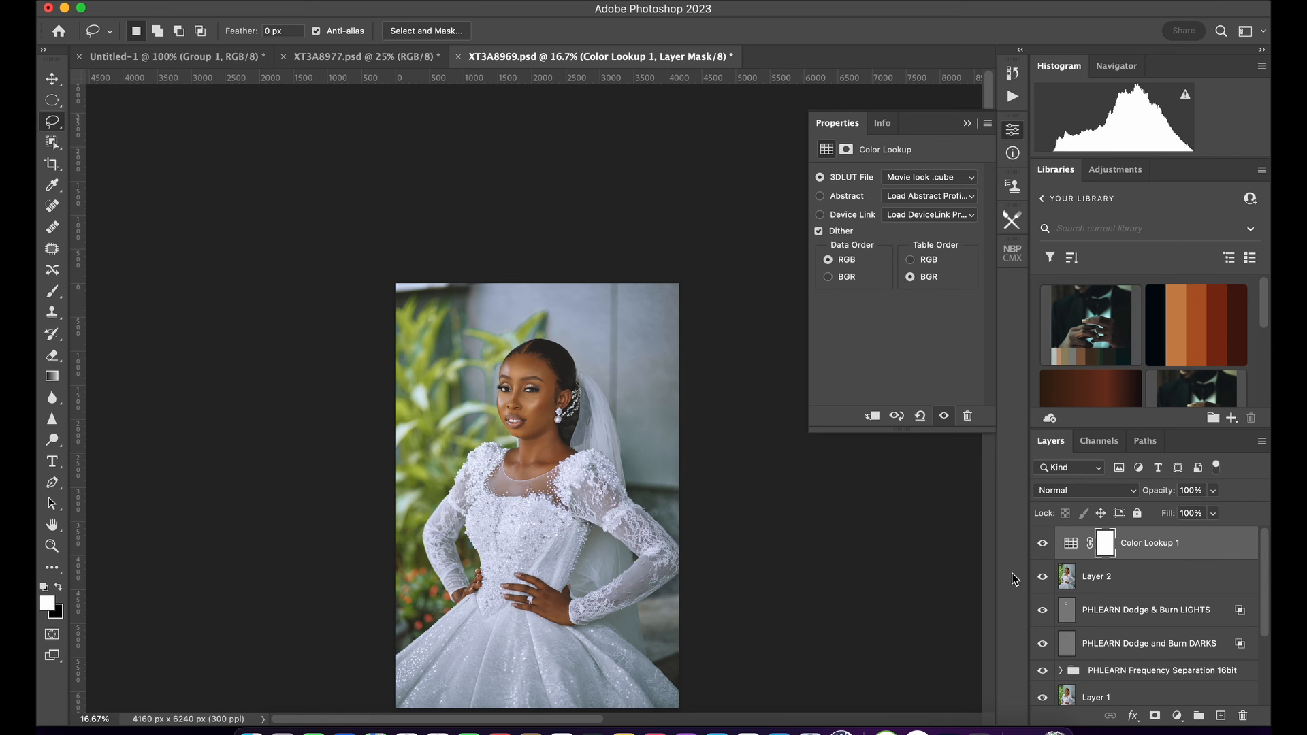
{"action": "key", "text": "super+minus"}
{"action": "key", "text": "super+equal"}
{"action": "key", "text": "super+minus"}
{"action": "key", "text": "super+equal"}
{"action": "key", "text": "super+minus"}
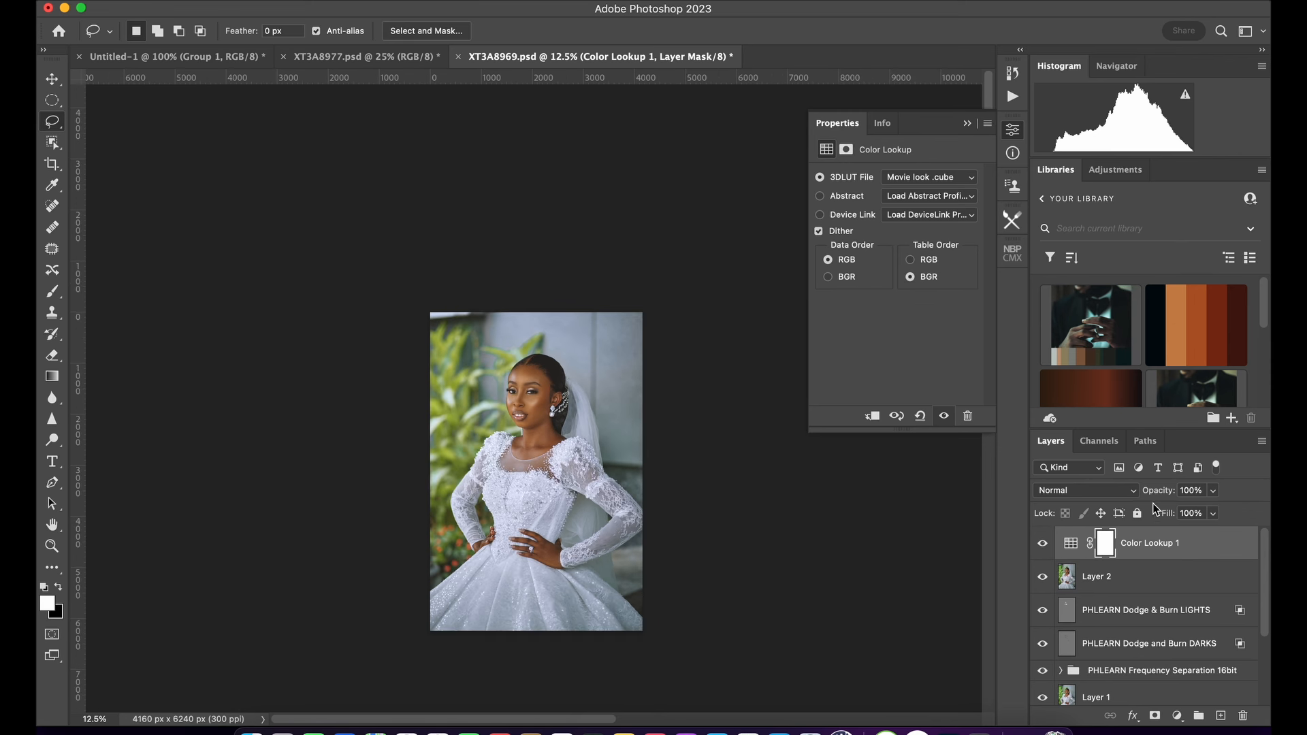
{"action": "left_click", "coordinate": [1214, 491]}
{"action": "left_click_drag", "start_coordinate": [1214, 495], "coordinate": [1183, 508]}
Compare the portrait with and without the Color Lookup grade, close up and as a whole.
{"action": "left_click", "coordinate": [1040, 546]}
{"action": "left_click", "coordinate": [1040, 547]}
{"action": "key", "text": "super+equal"}
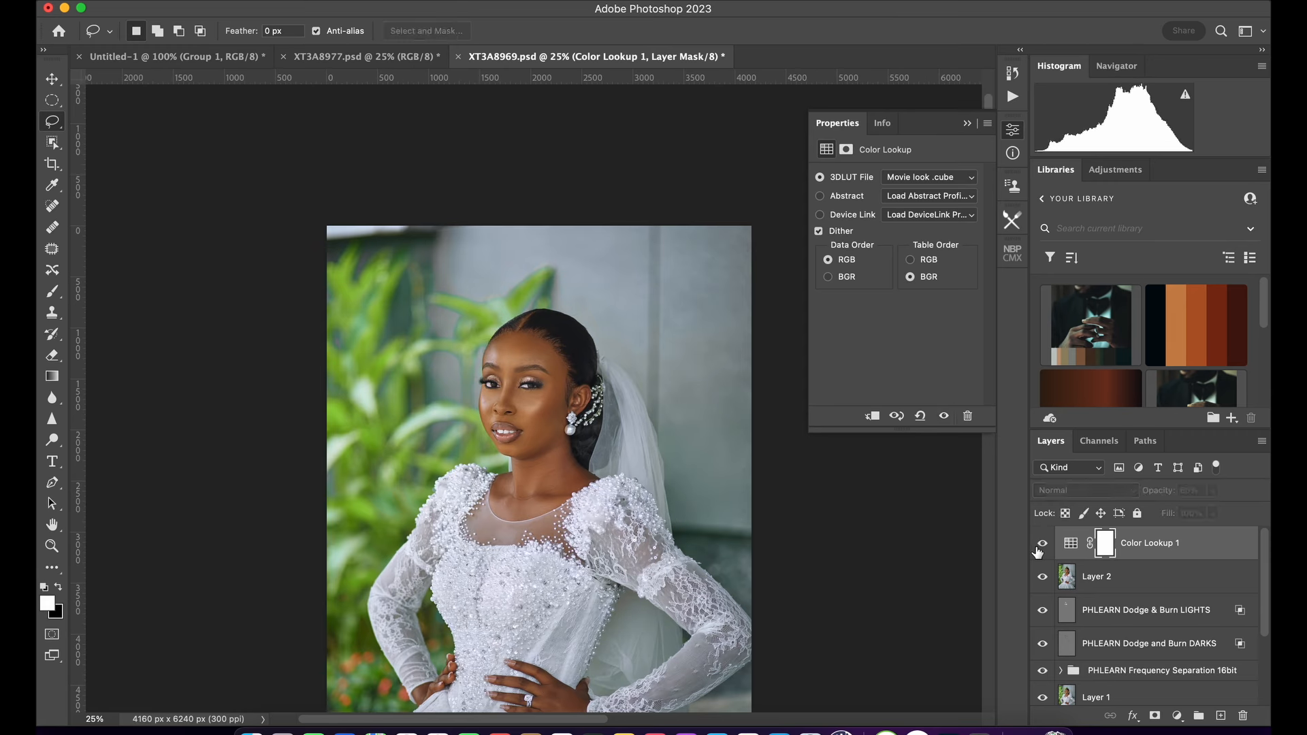
{"action": "key", "text": "super+minus"}
{"action": "key", "text": "super+minus"}
{"action": "key", "text": "super+minus"}
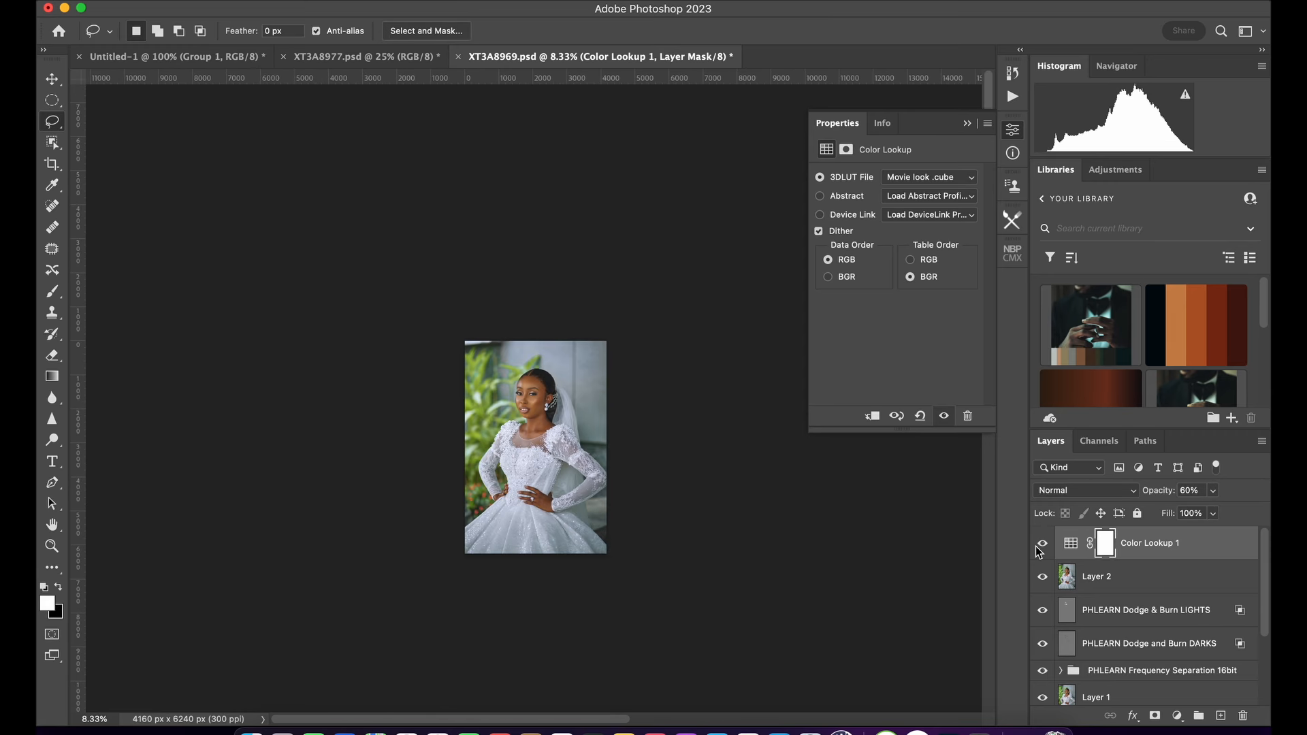
{"action": "key", "text": "super+equal"}
{"action": "key", "text": "super+equal"}
{"action": "key", "text": "super+minus"}
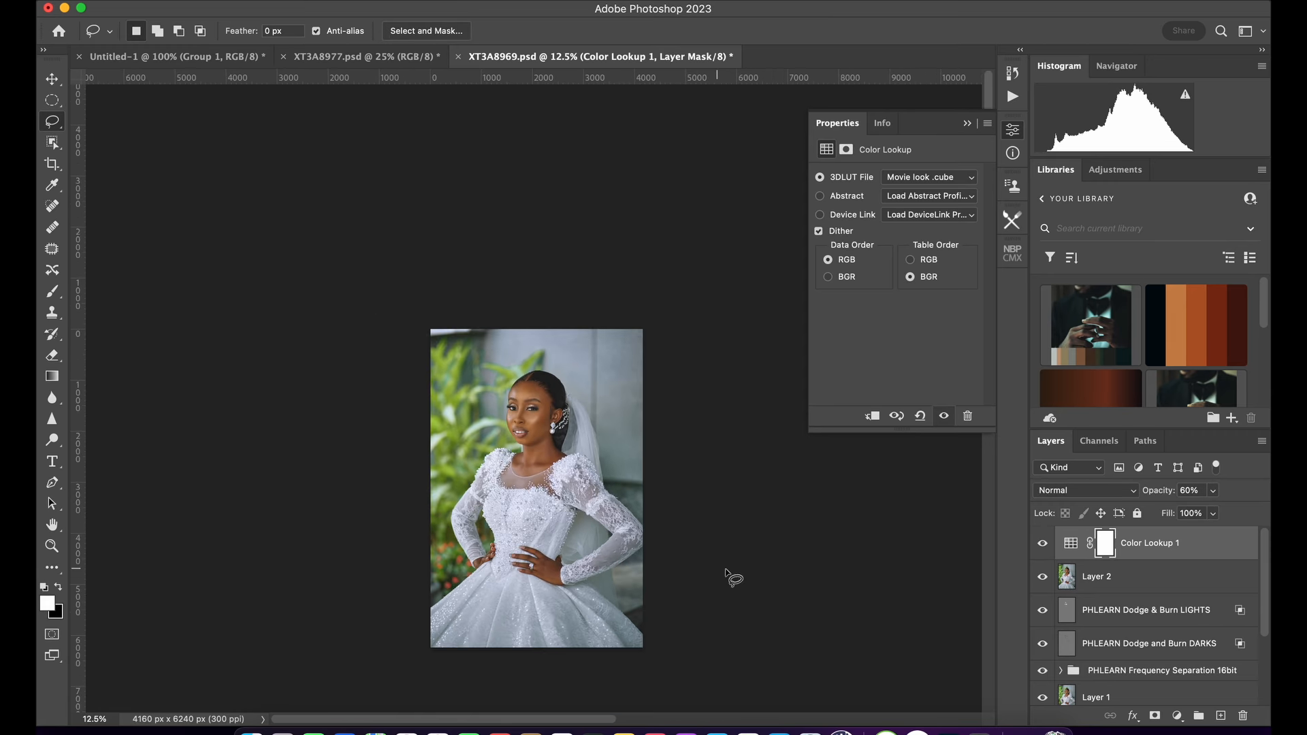
Add a Levels adjustment layer above Color Lookup 1, set its white input level to 250 and compare before and after.
{"action": "left_click", "coordinate": [1175, 717]}
{"action": "left_click", "coordinate": [1199, 425]}
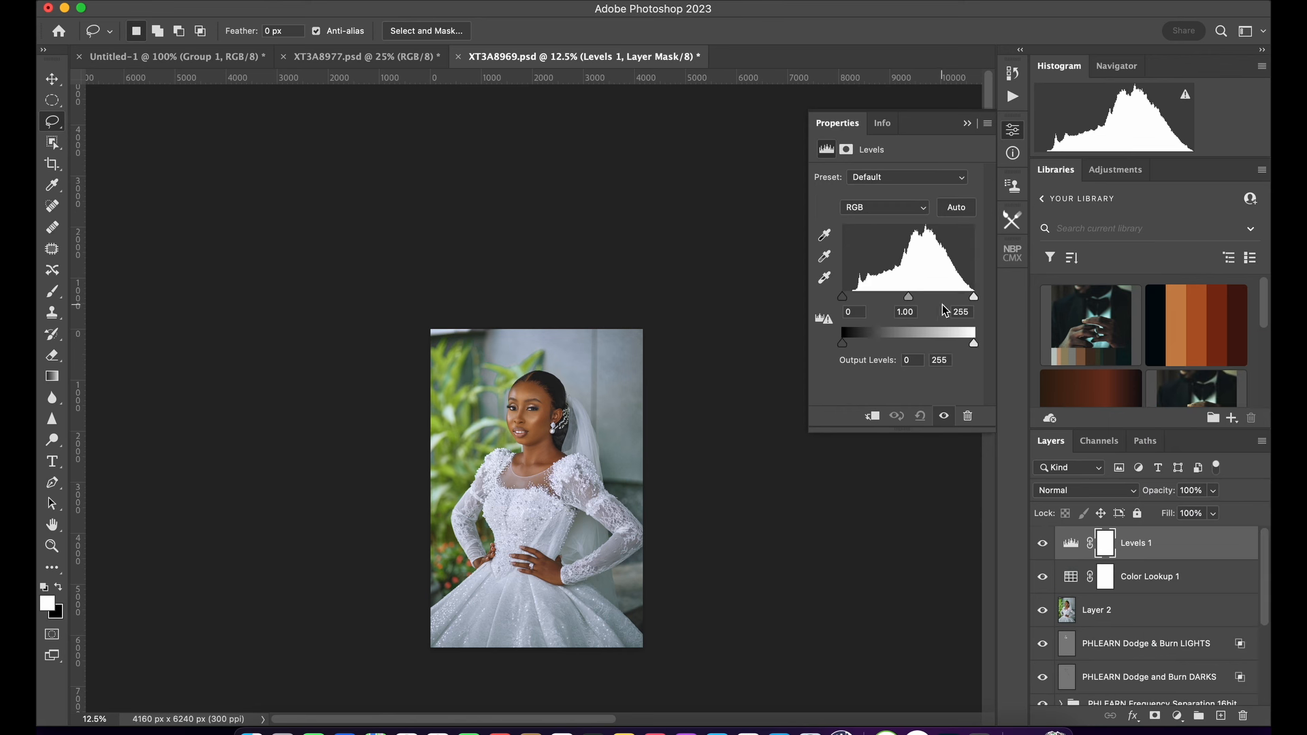
{"action": "left_click_drag", "start_coordinate": [975, 300], "coordinate": [973, 299]}
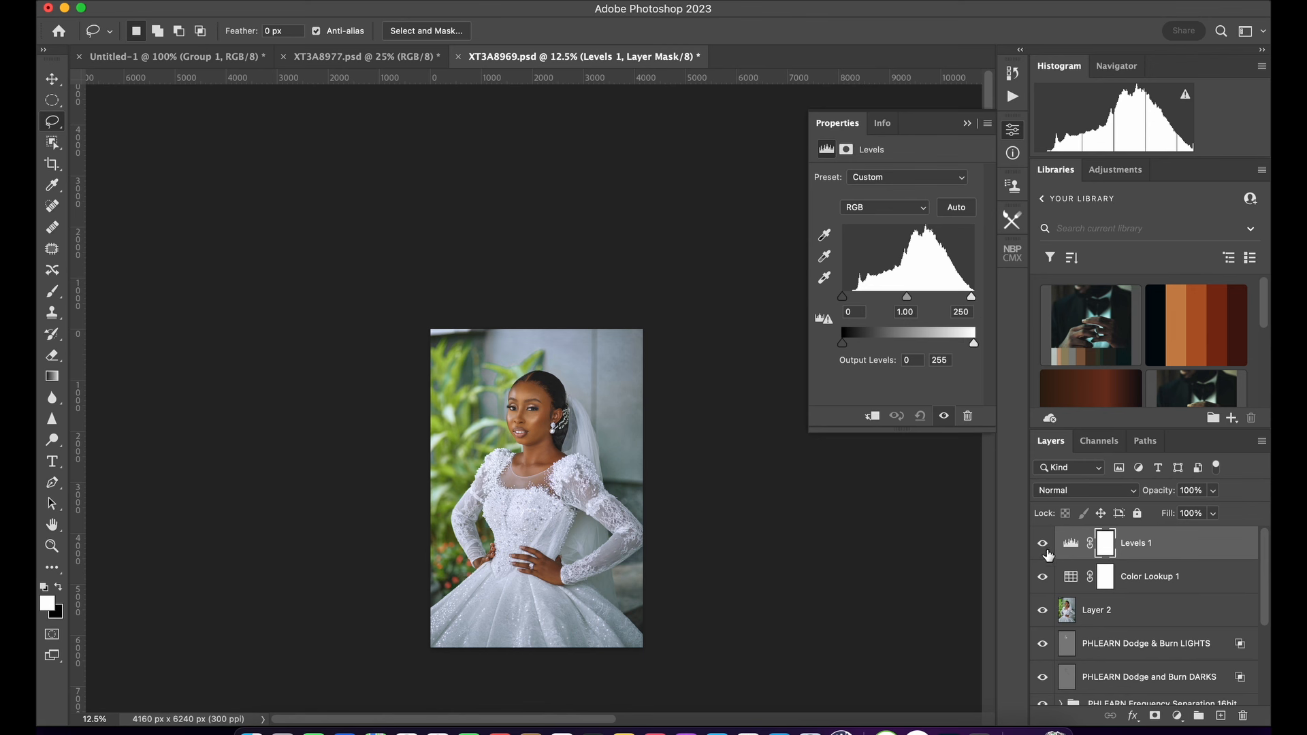
{"action": "left_click", "coordinate": [1043, 544]}
{"action": "left_click", "coordinate": [1044, 545]}
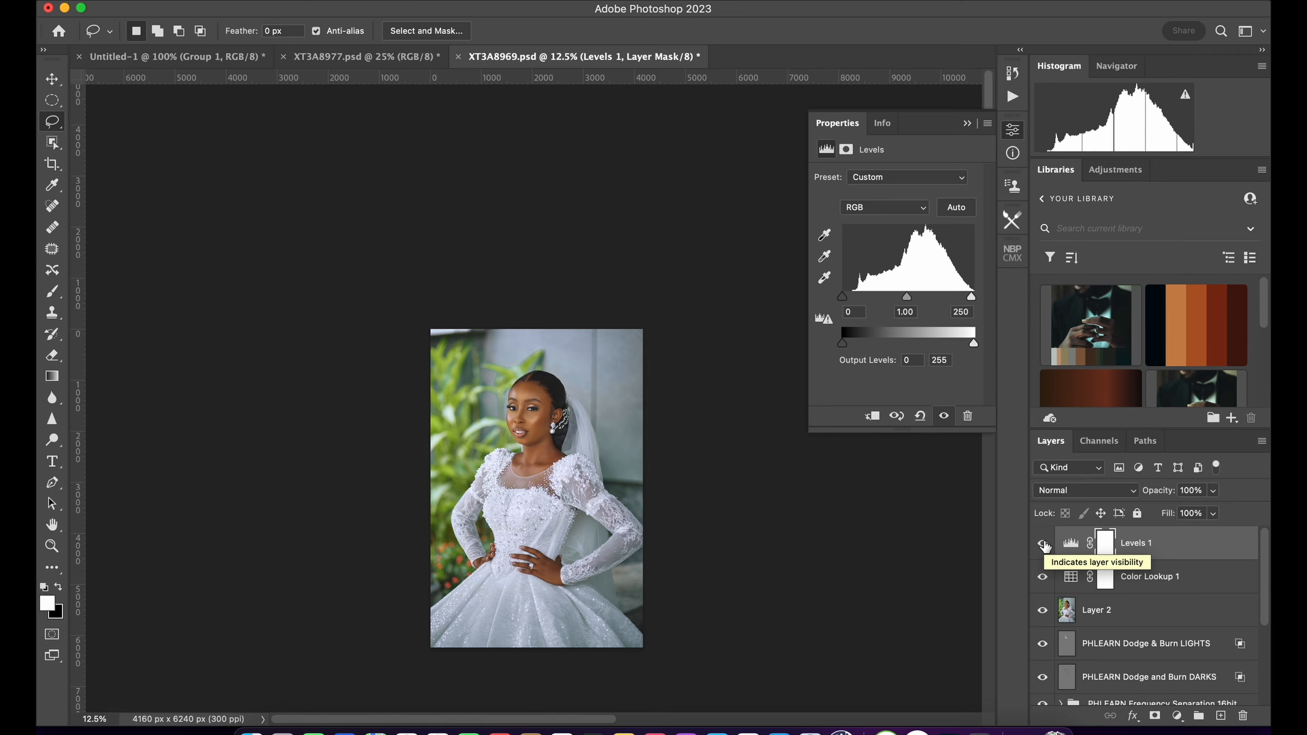
Examine the brightened, color-graded result closely around the face and across the whole portrait.
{"action": "key", "text": "super+plus"}
{"action": "key", "text": "super+plus"}
{"action": "key", "text": "super+plus"}
{"action": "key", "text": "super+plus"}
{"action": "key", "text": "super+plus"}
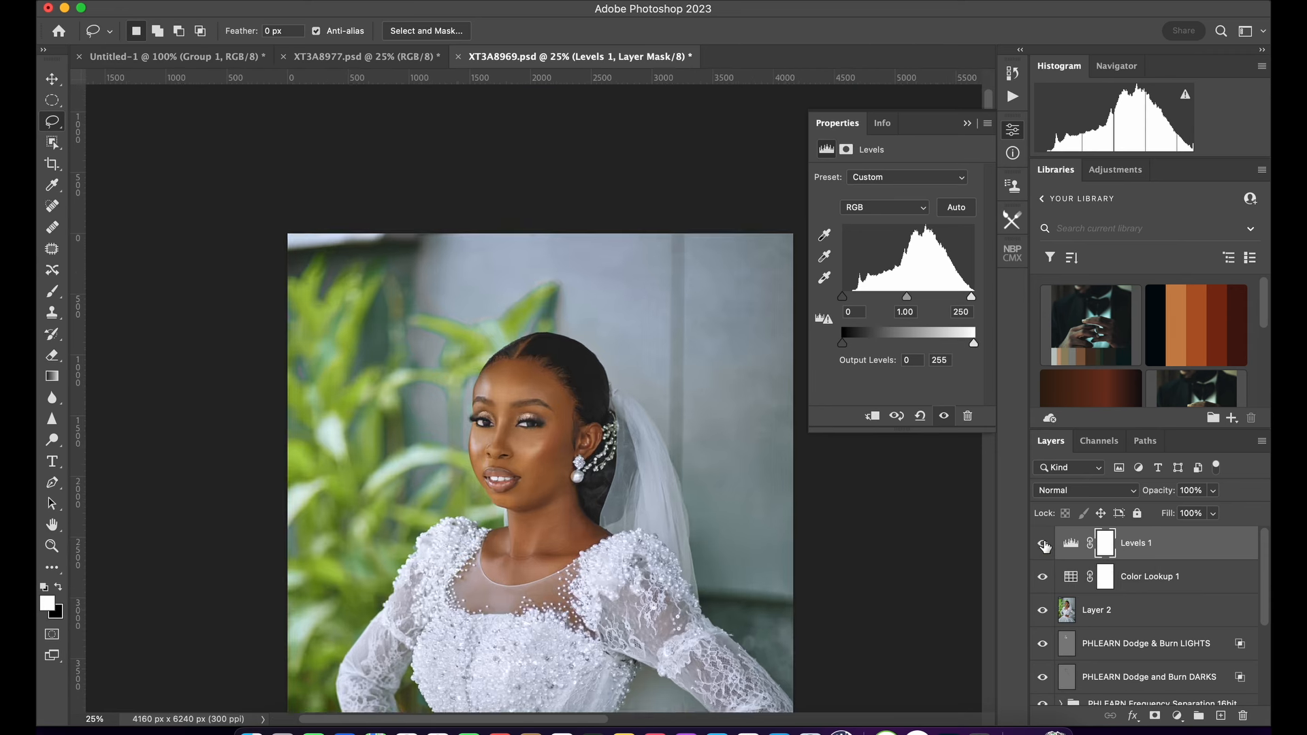
{"action": "left_click_drag", "start_coordinate": [450, 576], "coordinate": [449, 360]}
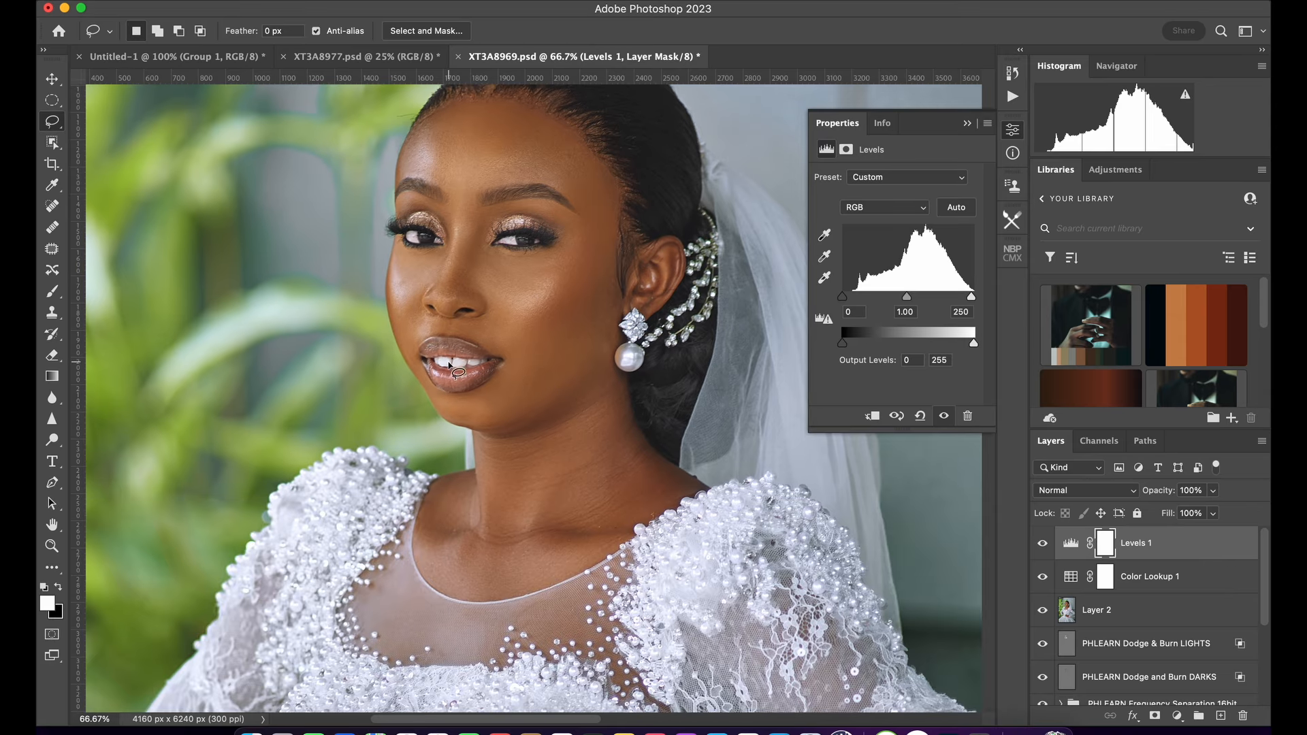
{"action": "key", "text": "super+minus"}
{"action": "key", "text": "super+minus"}
{"action": "key", "text": "super+minus"}
{"action": "key", "text": "super+minus"}
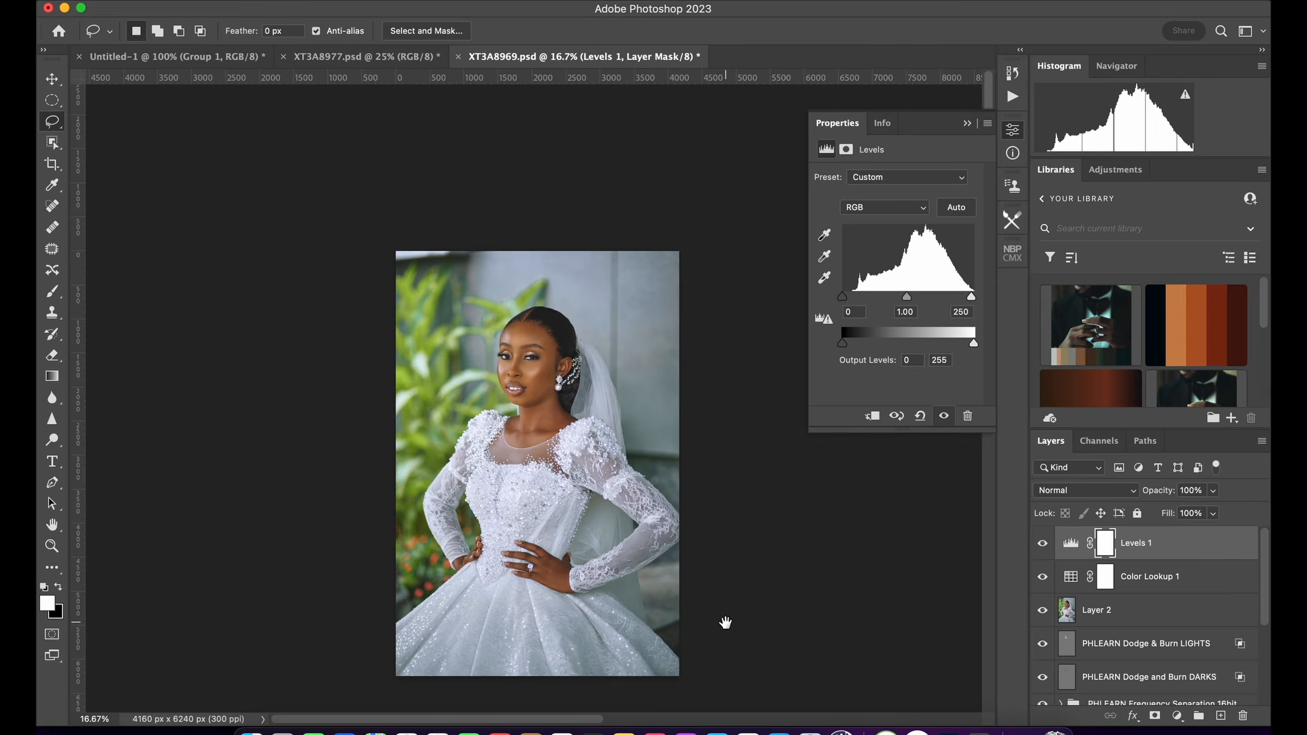
{"action": "key", "text": "super+plus"}
{"action": "key", "text": "super+minus"}
Compare the graded portrait with the original by hiding and restoring every layer except Background.
{"action": "scroll", "coordinate": [1044, 693], "scroll_direction": "down", "scroll_amount": 5}
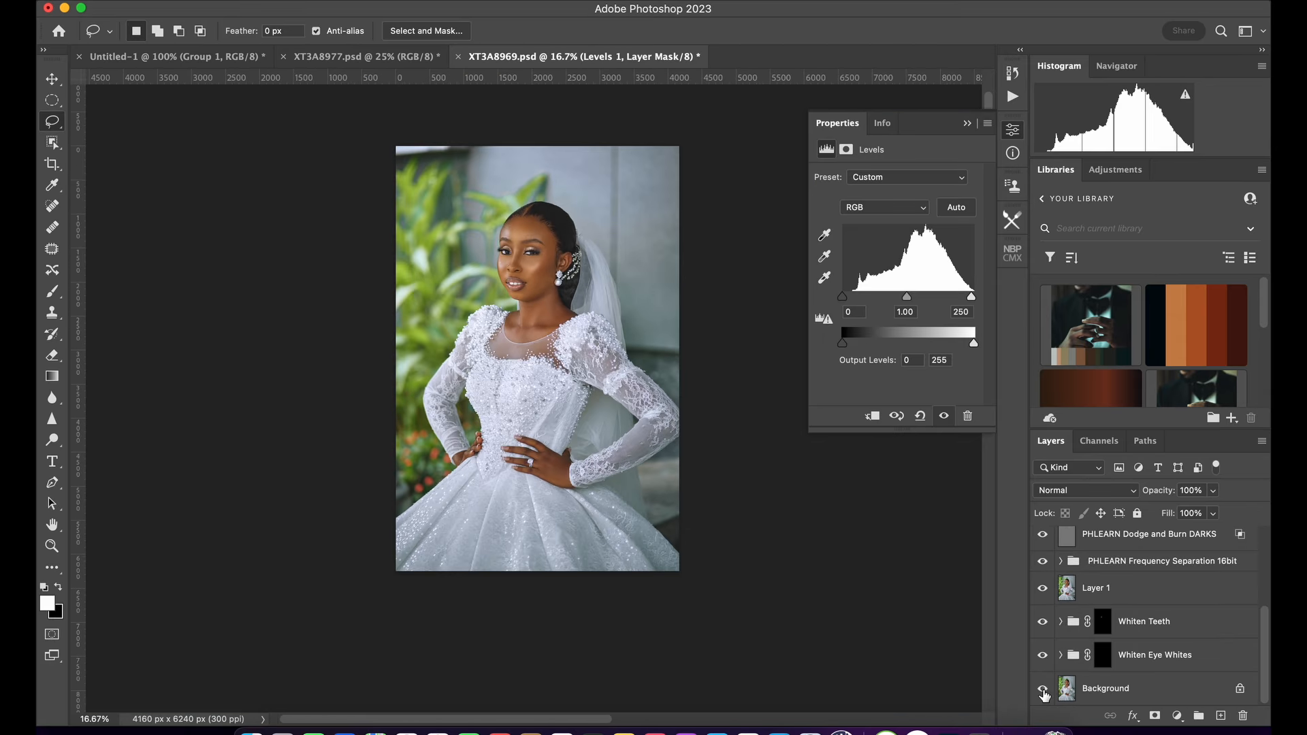
{"action": "left_click", "coordinate": [1043, 689], "text": "alt"}
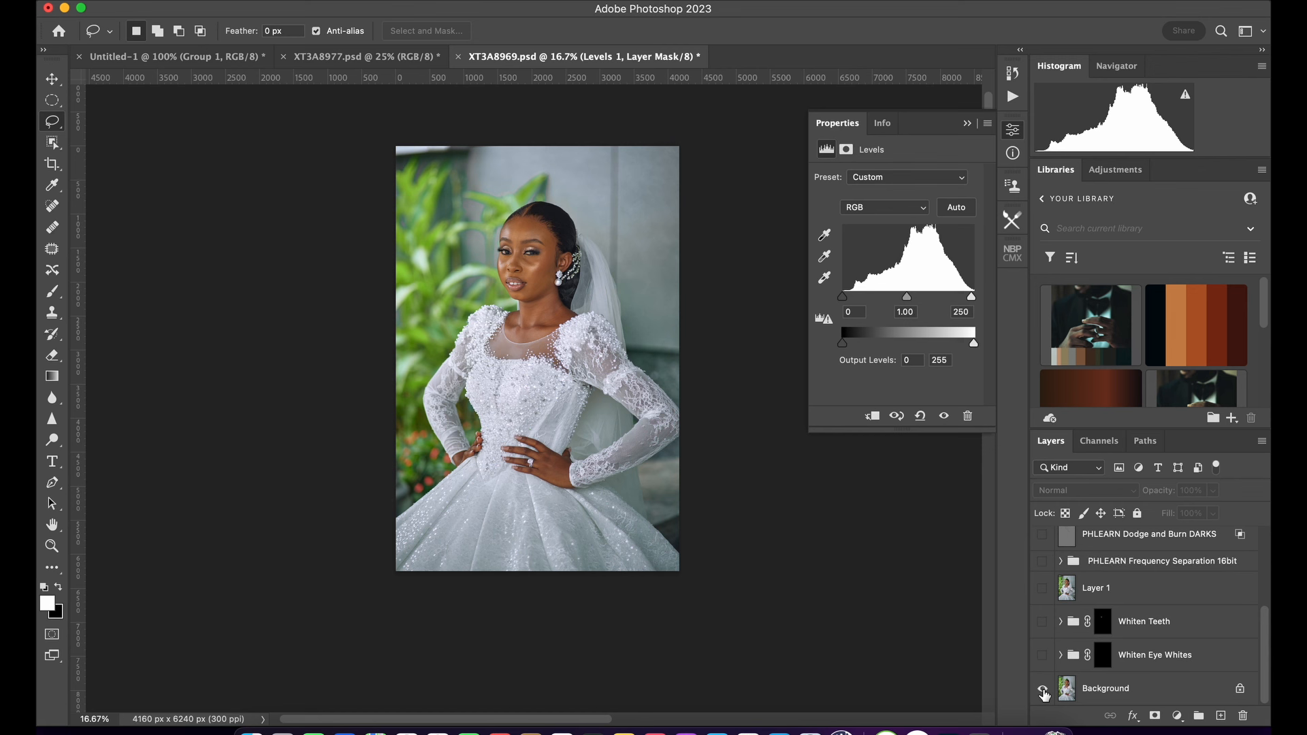
{"action": "left_click", "coordinate": [1042, 690], "text": "alt"}
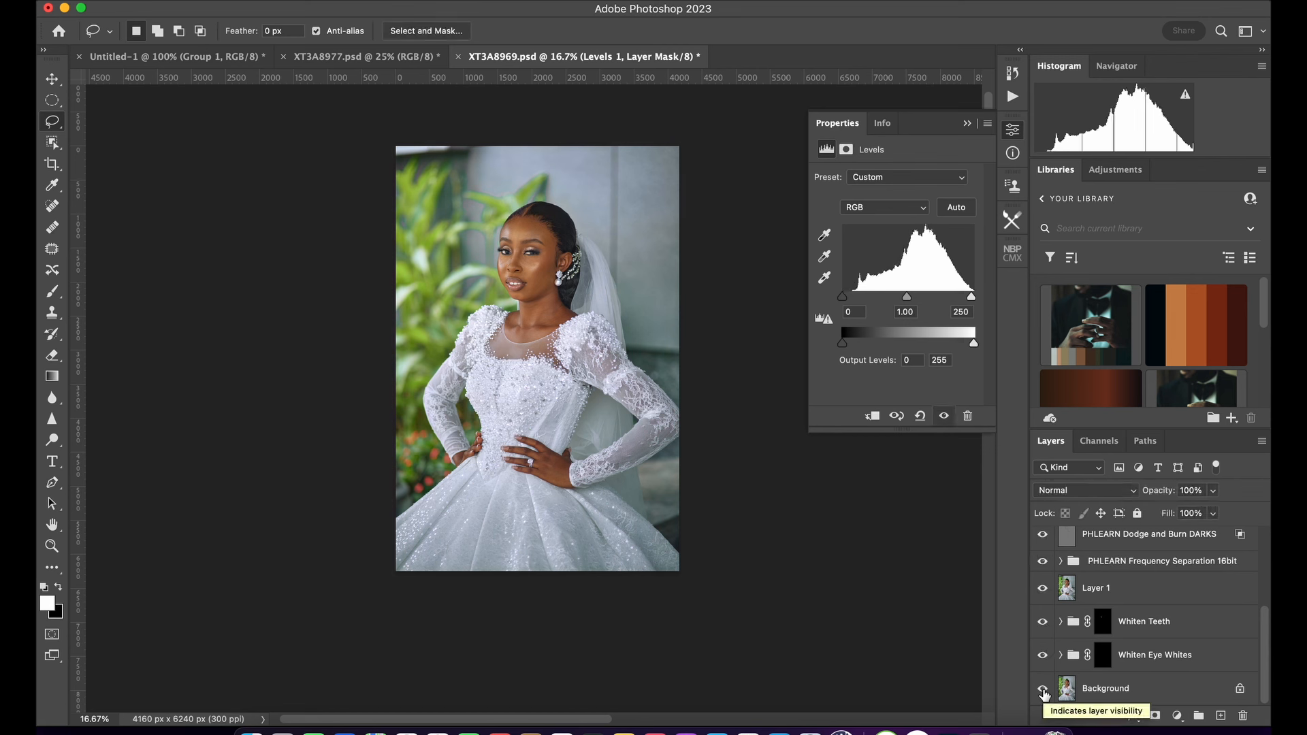